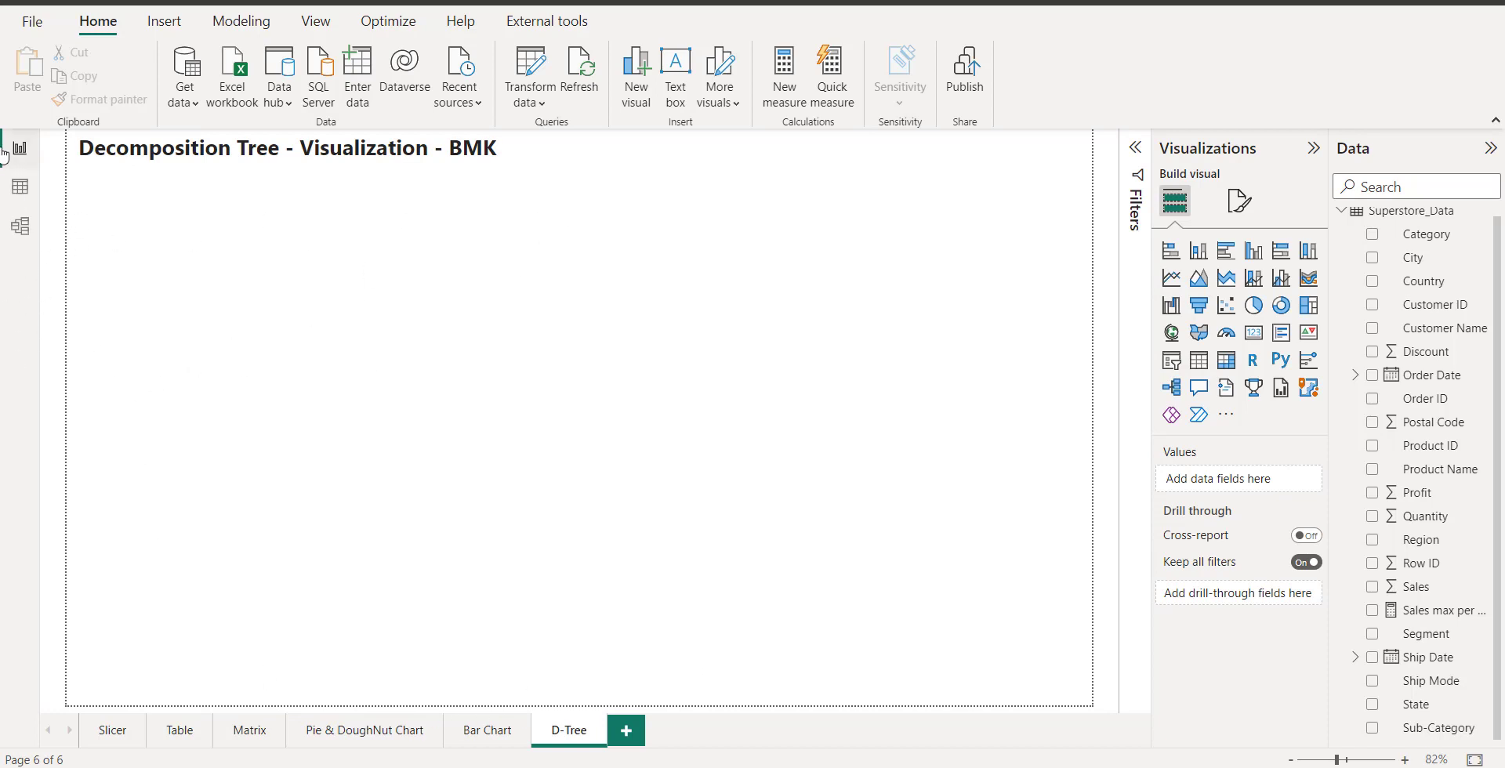
- Review the columns of the Superstore_Data table in the table view, and return to the report page
{"action": "left_click", "coordinate": [22, 189]}
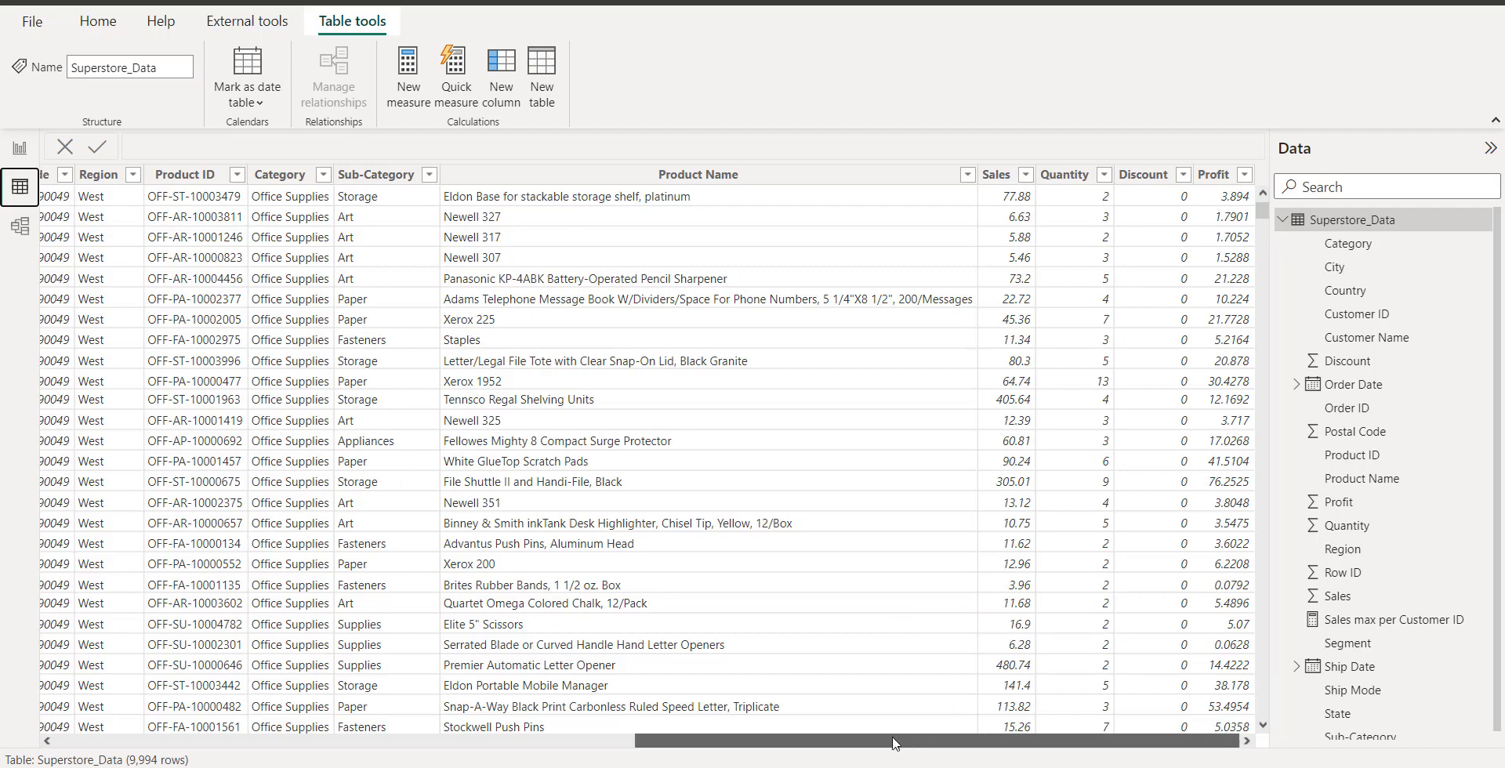
{"action": "left_click_drag", "start_coordinate": [925, 741], "coordinate": [351, 746]}
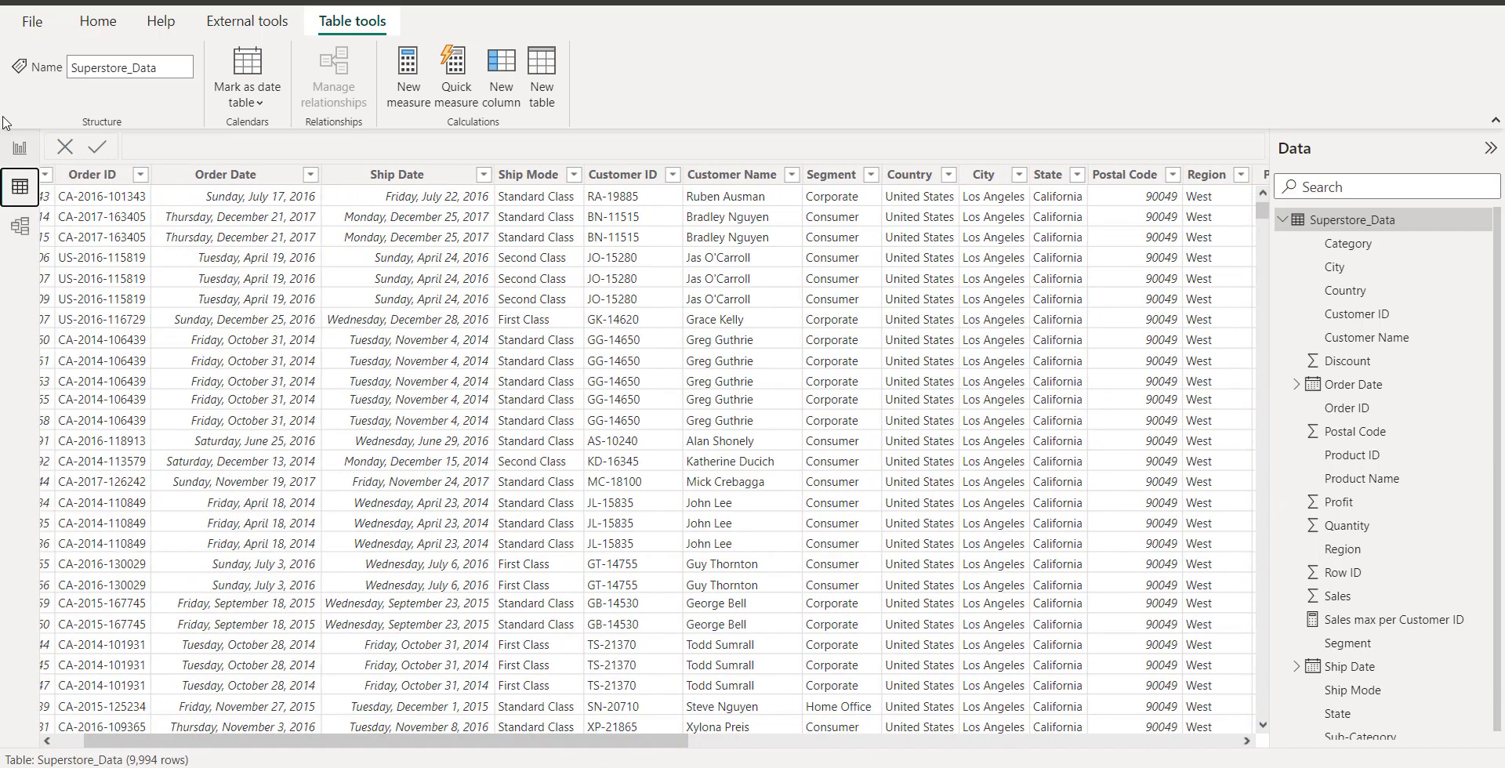
{"action": "left_click", "coordinate": [21, 152]}
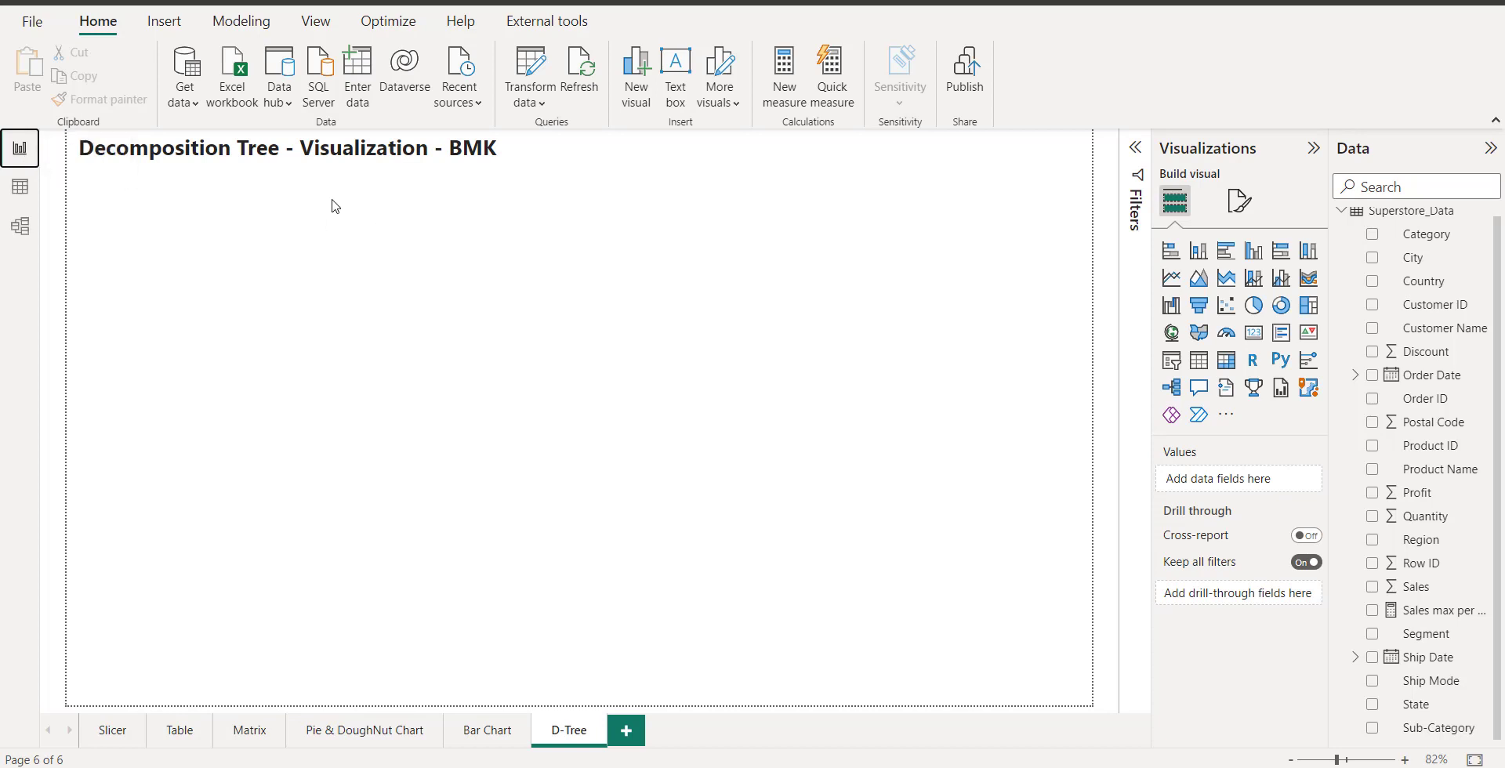
- Add a decomposition tree visual to the D-Tree page and enlarge it to fill the area below the title
{"action": "left_click", "coordinate": [1173, 390]}
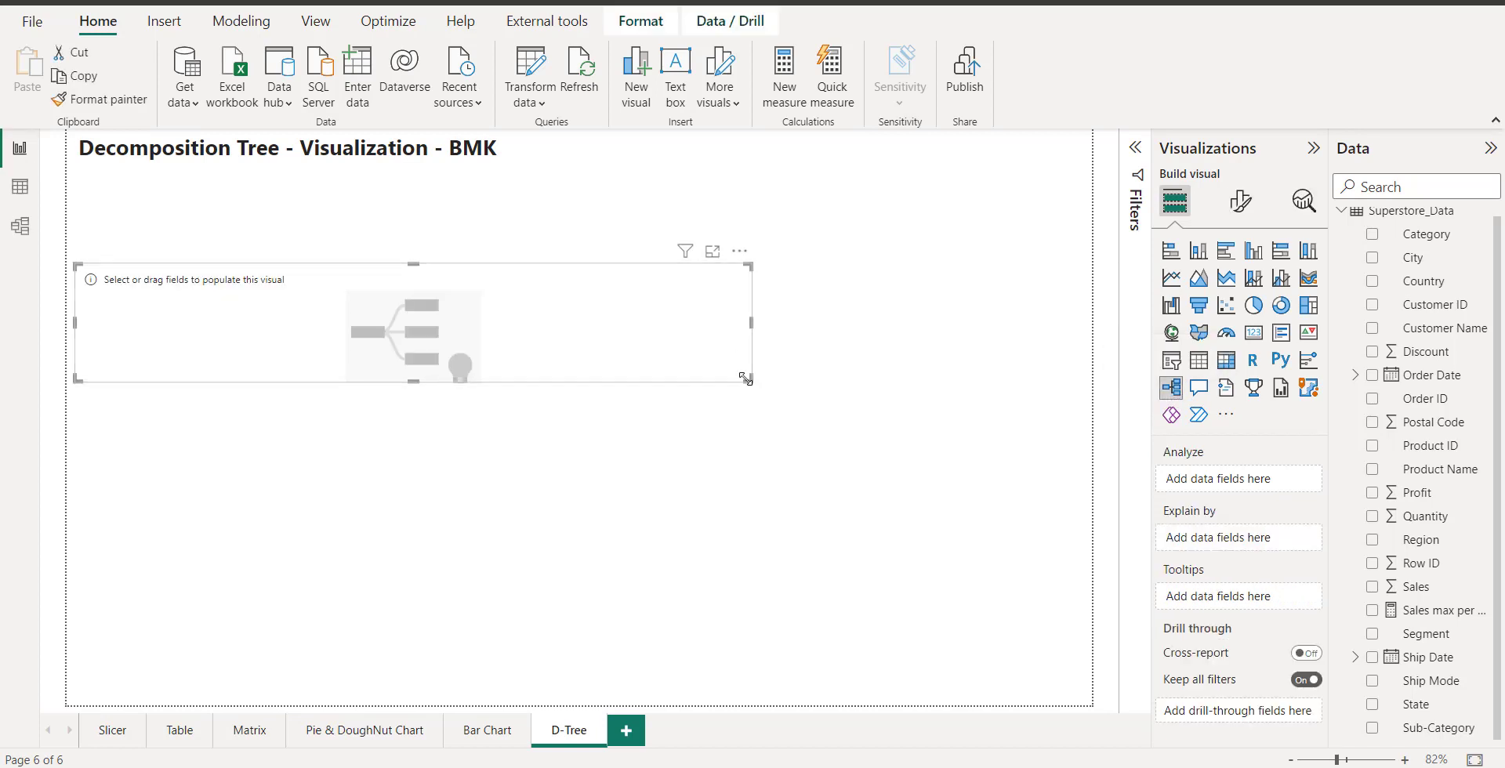
{"action": "left_click_drag", "start_coordinate": [751, 381], "coordinate": [1092, 705]}
{"action": "left_click_drag", "start_coordinate": [584, 264], "coordinate": [583, 211]}
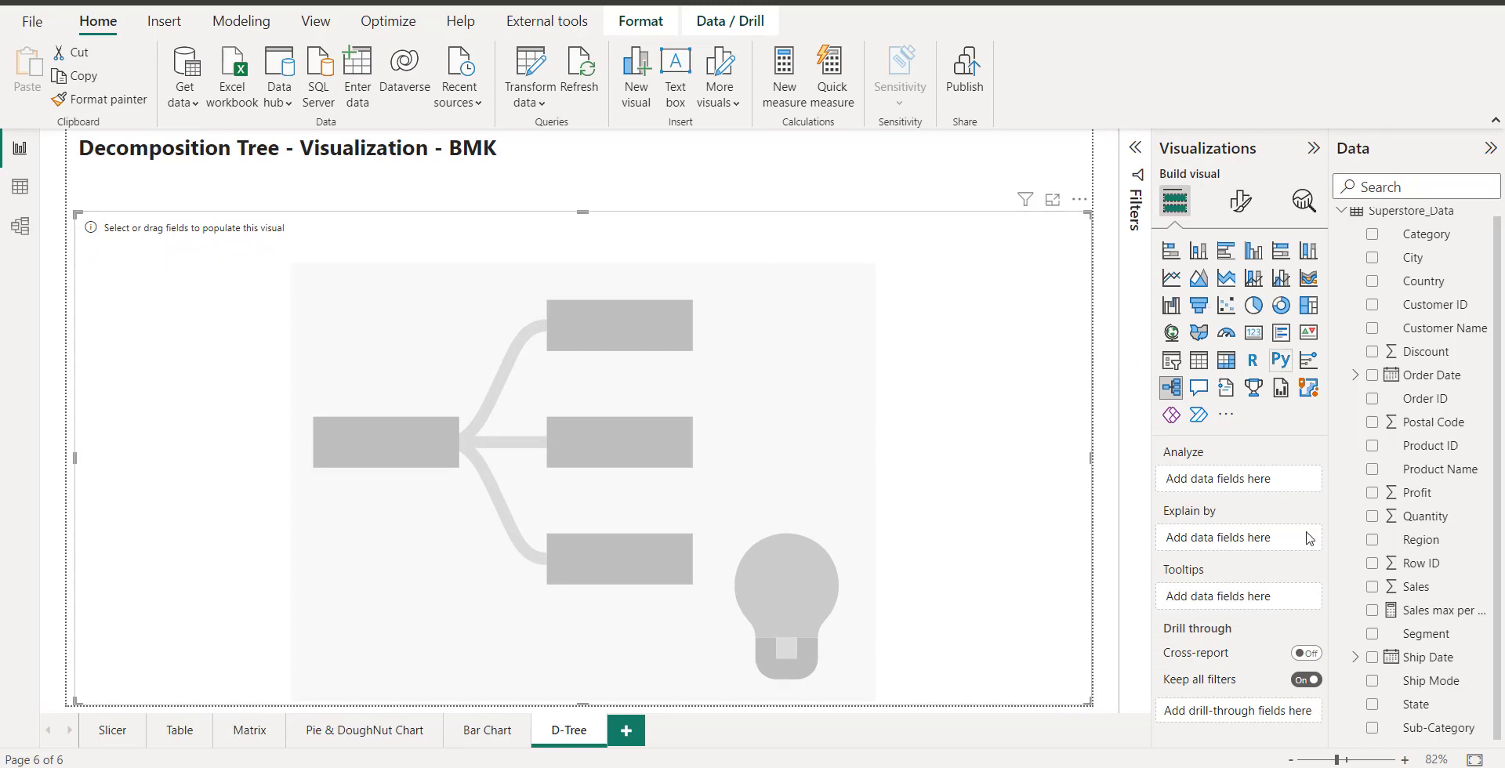
{"action": "left_click", "coordinate": [988, 172]}
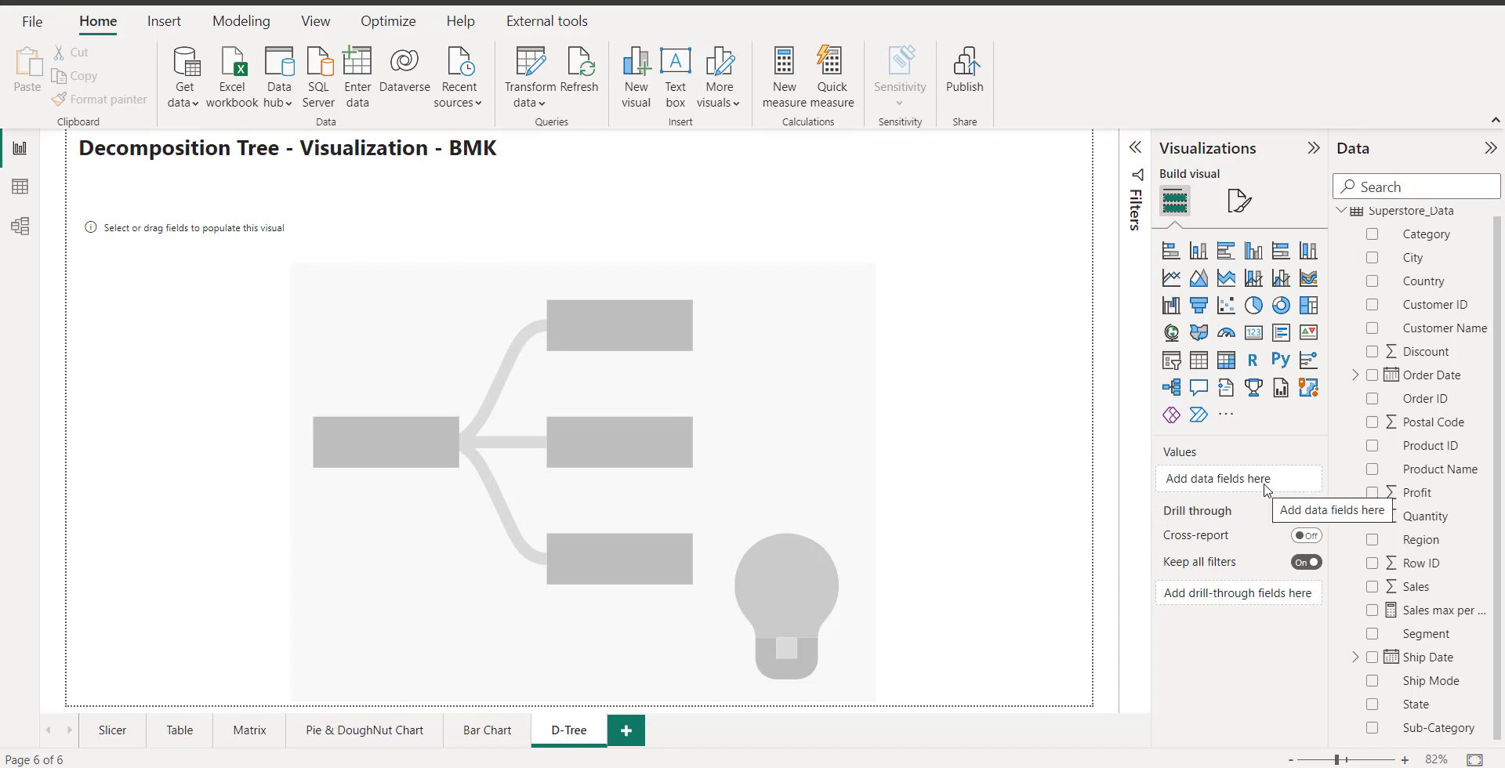
{"action": "left_click", "coordinate": [1028, 418]}
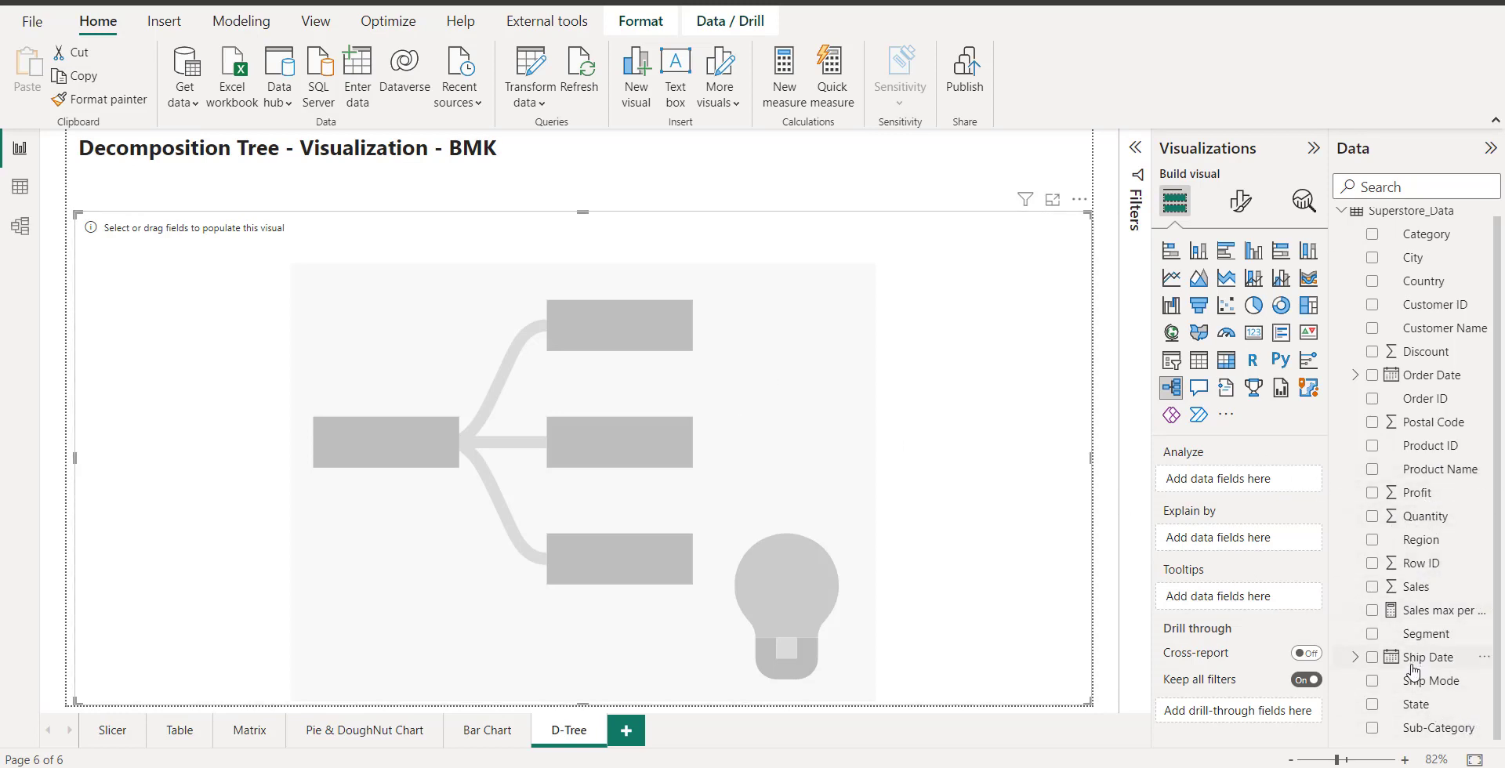
- Set the decomposition tree to analyze the count of Order ID, explained by Product Name
{"action": "scroll", "coordinate": [1407, 612], "scroll_direction": "up", "scroll_amount": 1}
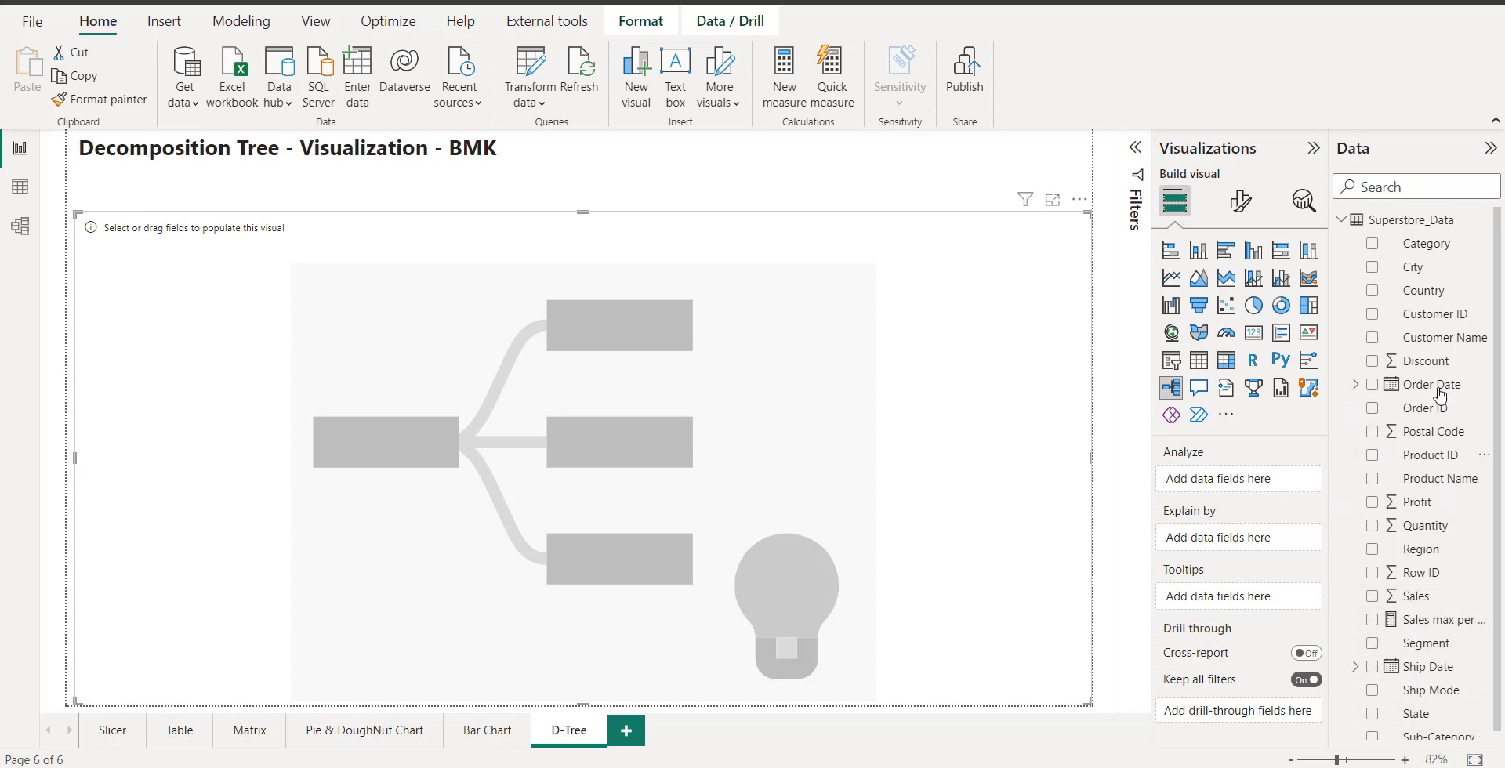
{"action": "left_click_drag", "start_coordinate": [1425, 407], "coordinate": [1267, 486]}
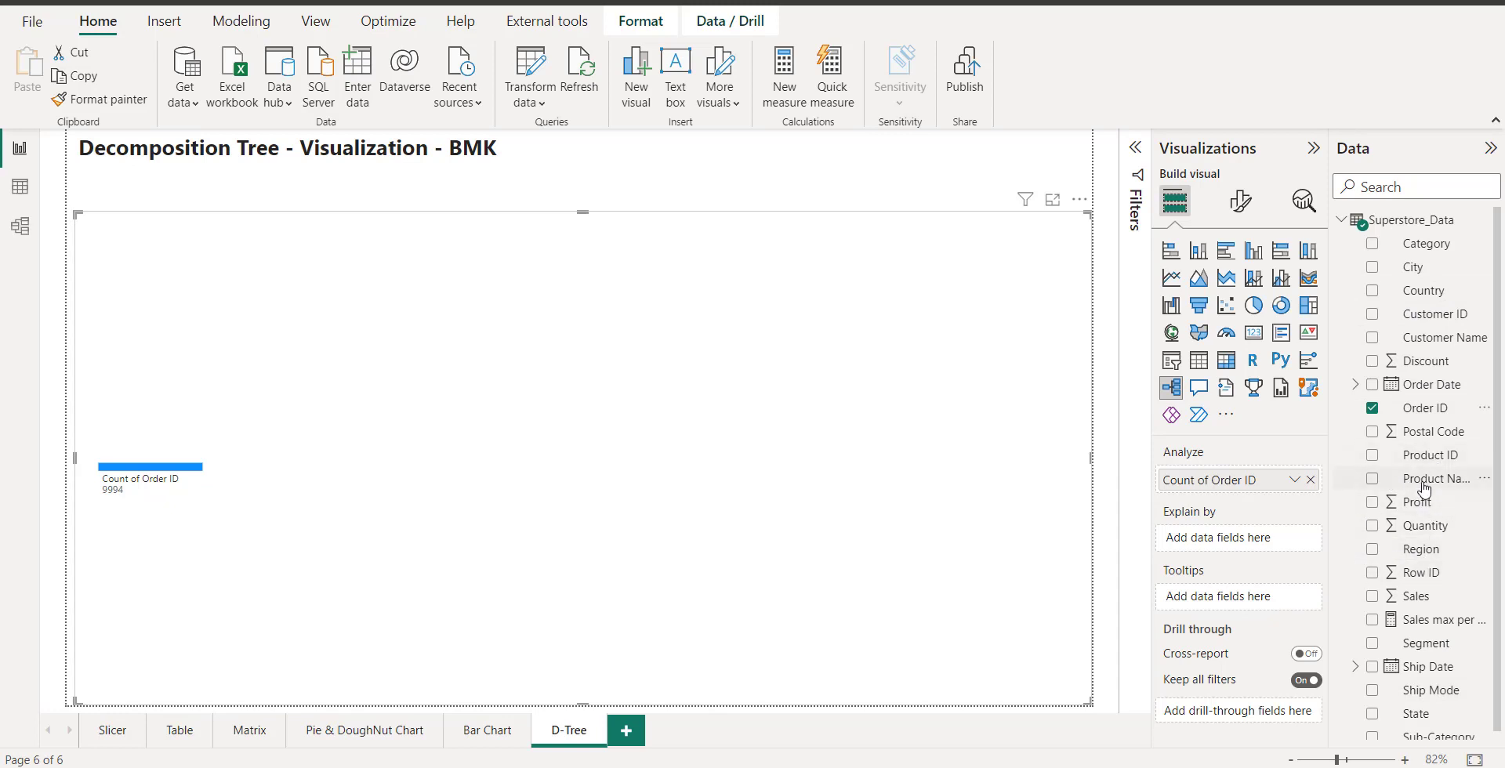
{"action": "left_click_drag", "start_coordinate": [1423, 478], "coordinate": [1272, 551]}
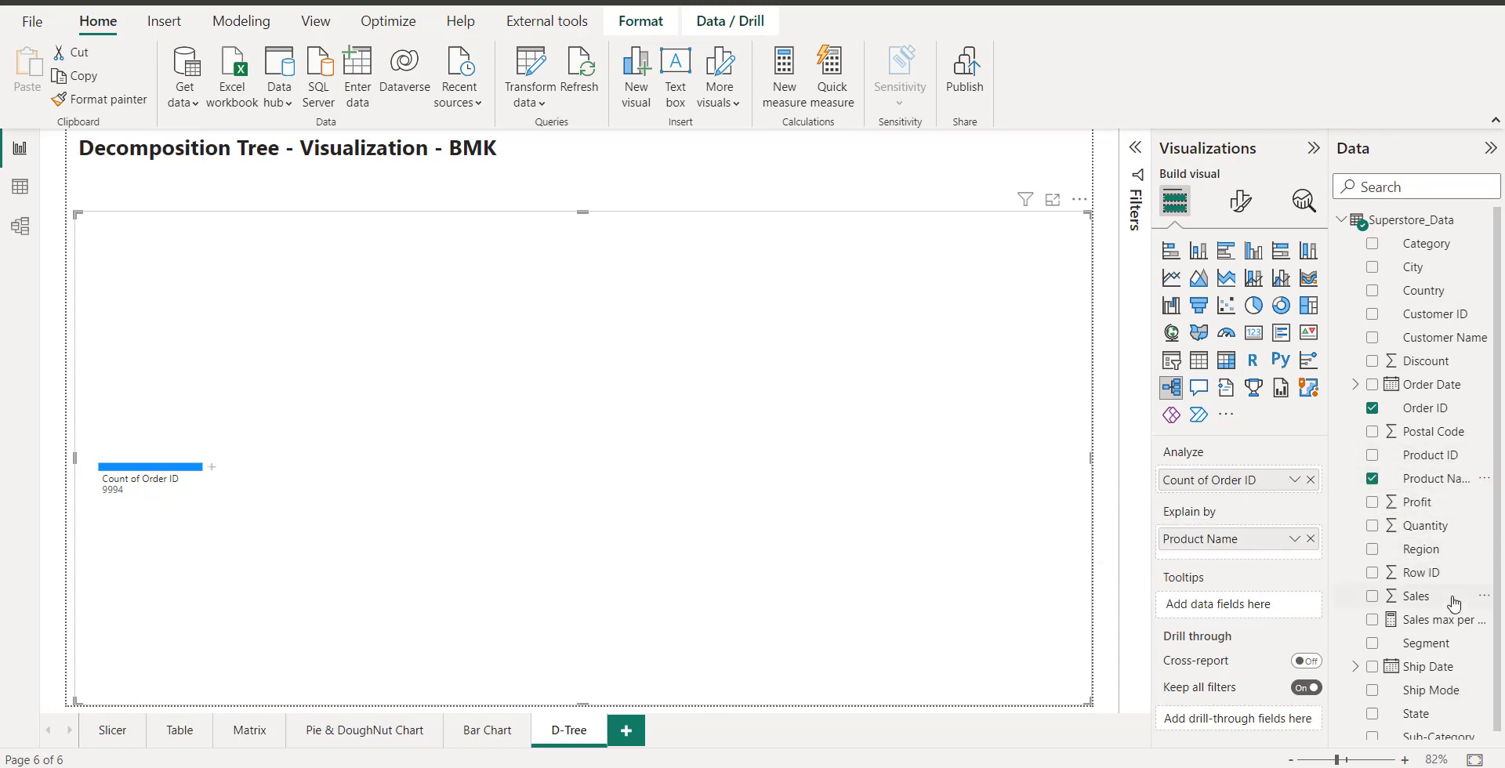
- Add Quantity, City and Category to the tree's Explain by fields, with Category placed directly below Product Name
{"action": "scroll", "coordinate": [1455, 602], "scroll_direction": "down", "scroll_amount": 1}
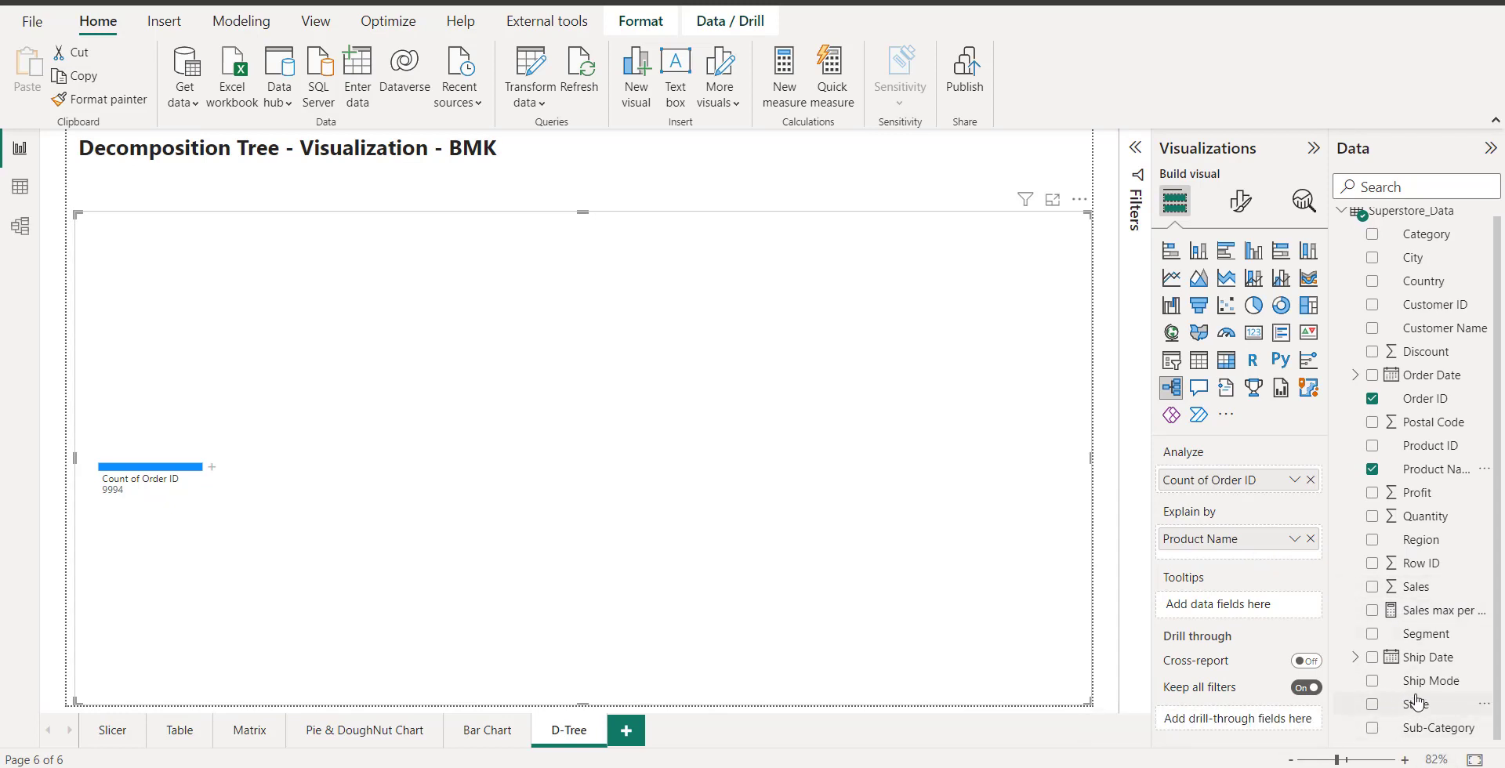
{"action": "scroll", "coordinate": [1435, 524], "scroll_direction": "up", "scroll_amount": 1}
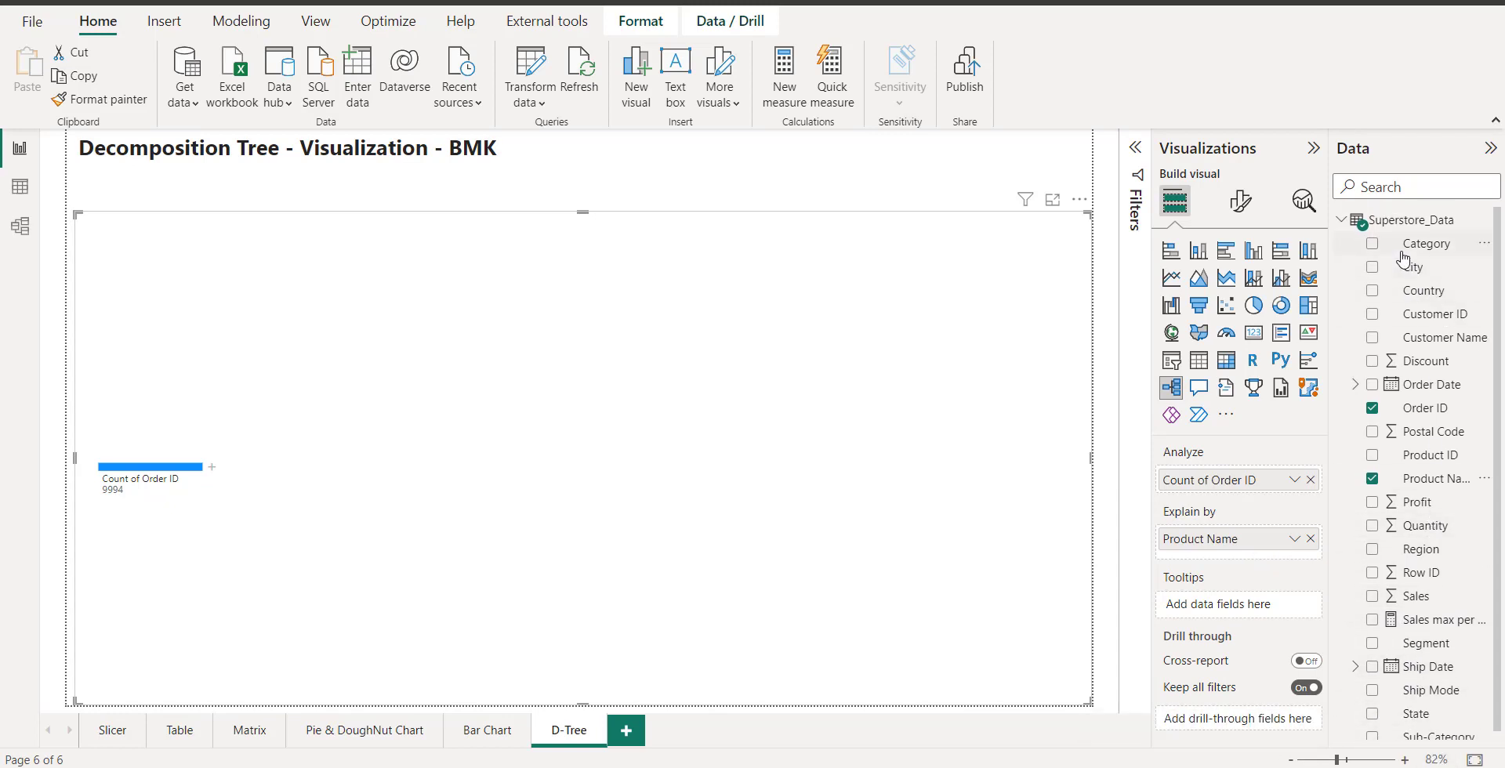
{"action": "scroll", "coordinate": [1441, 643], "scroll_direction": "down", "scroll_amount": 1}
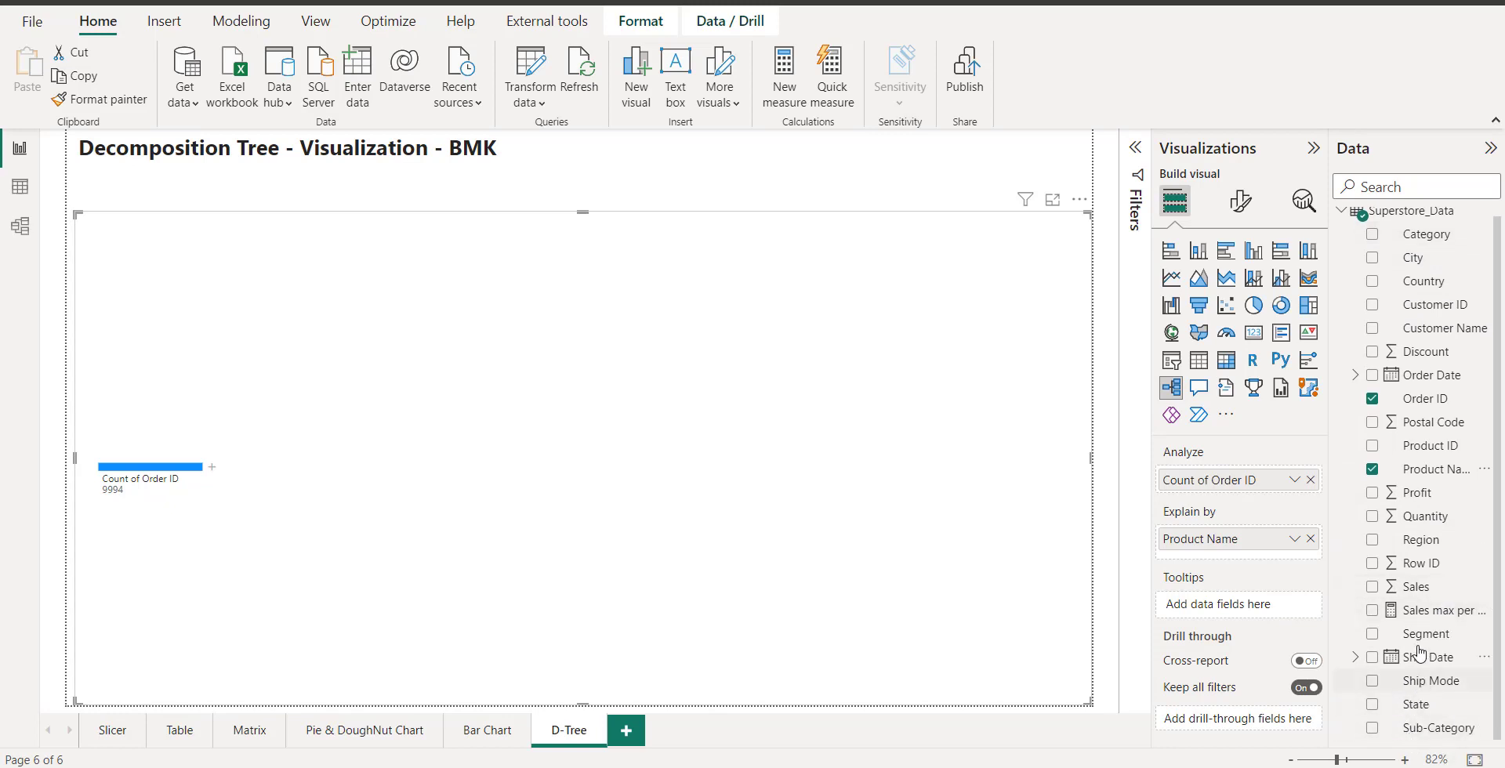
{"action": "left_click", "coordinate": [1373, 517]}
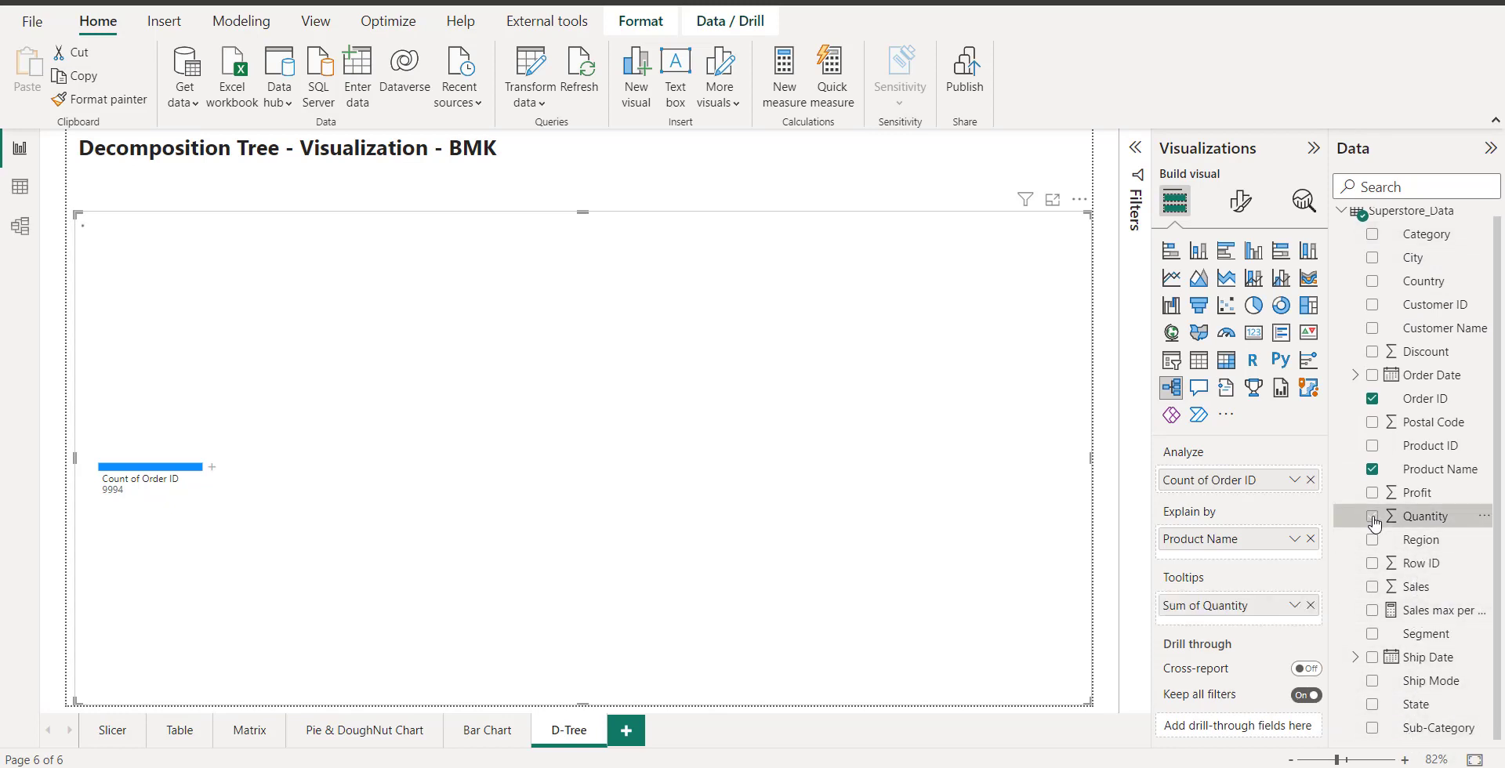
{"action": "left_click_drag", "start_coordinate": [1258, 611], "coordinate": [1255, 563]}
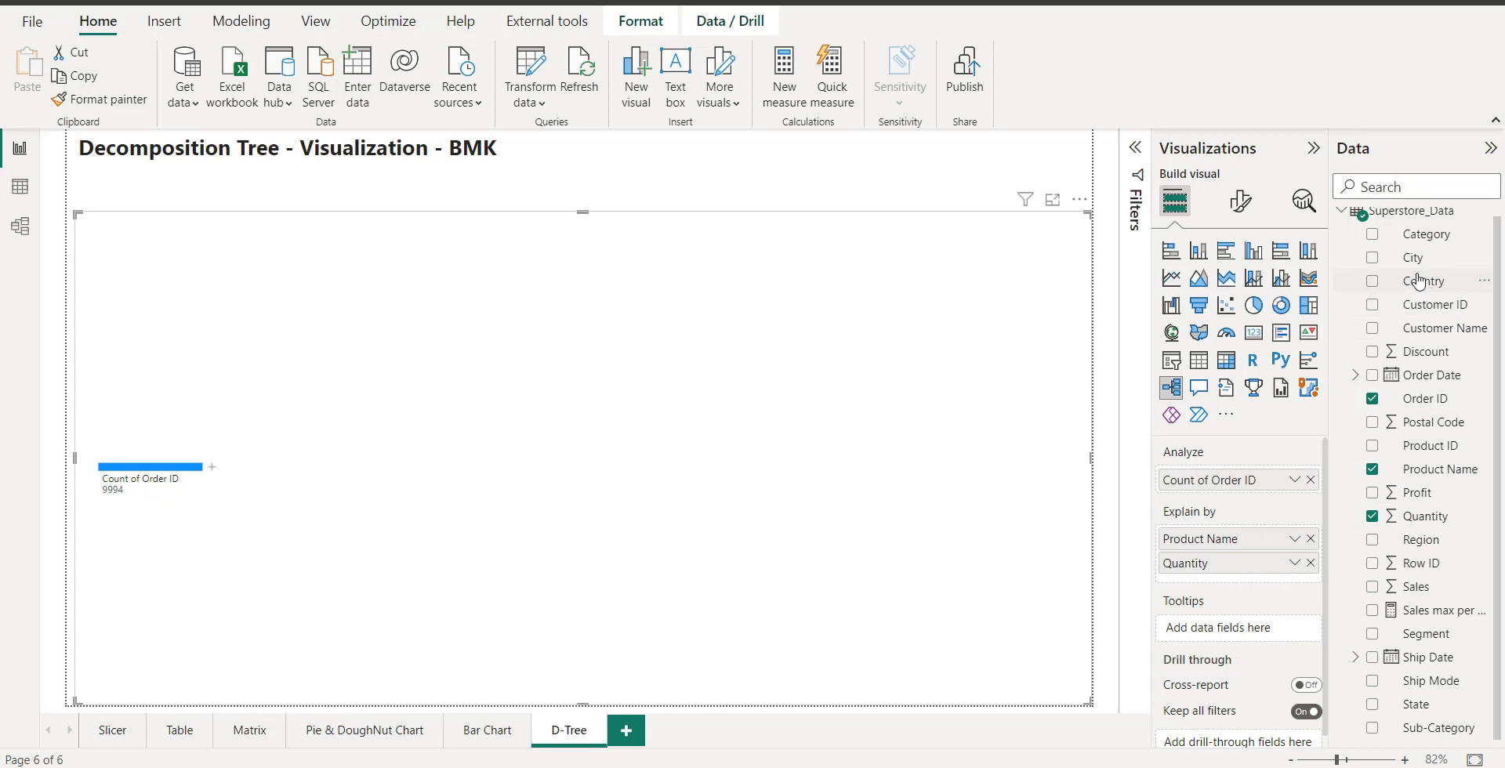
{"action": "left_click_drag", "start_coordinate": [1413, 257], "coordinate": [1157, 588]}
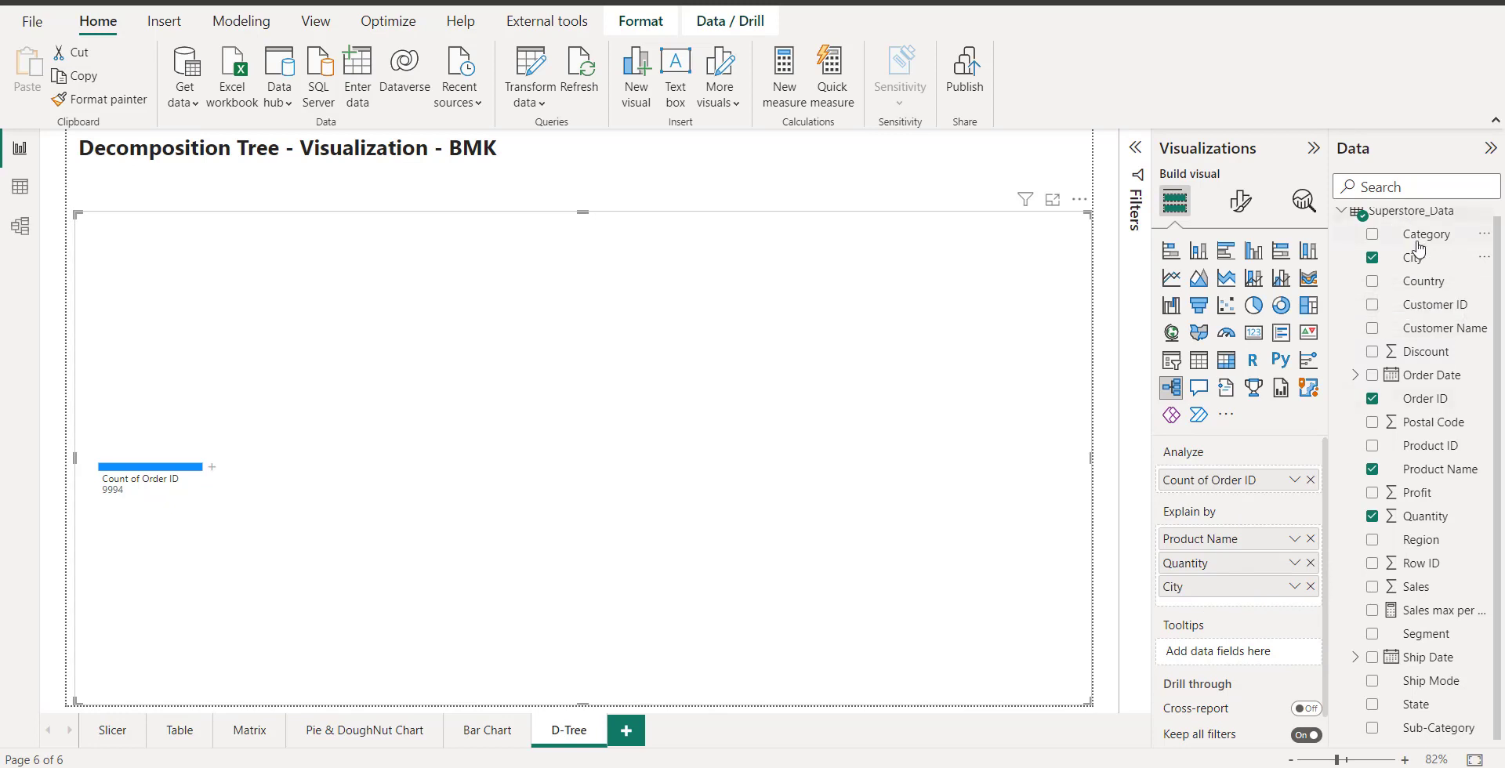
{"action": "left_click_drag", "start_coordinate": [1421, 233], "coordinate": [1242, 563]}
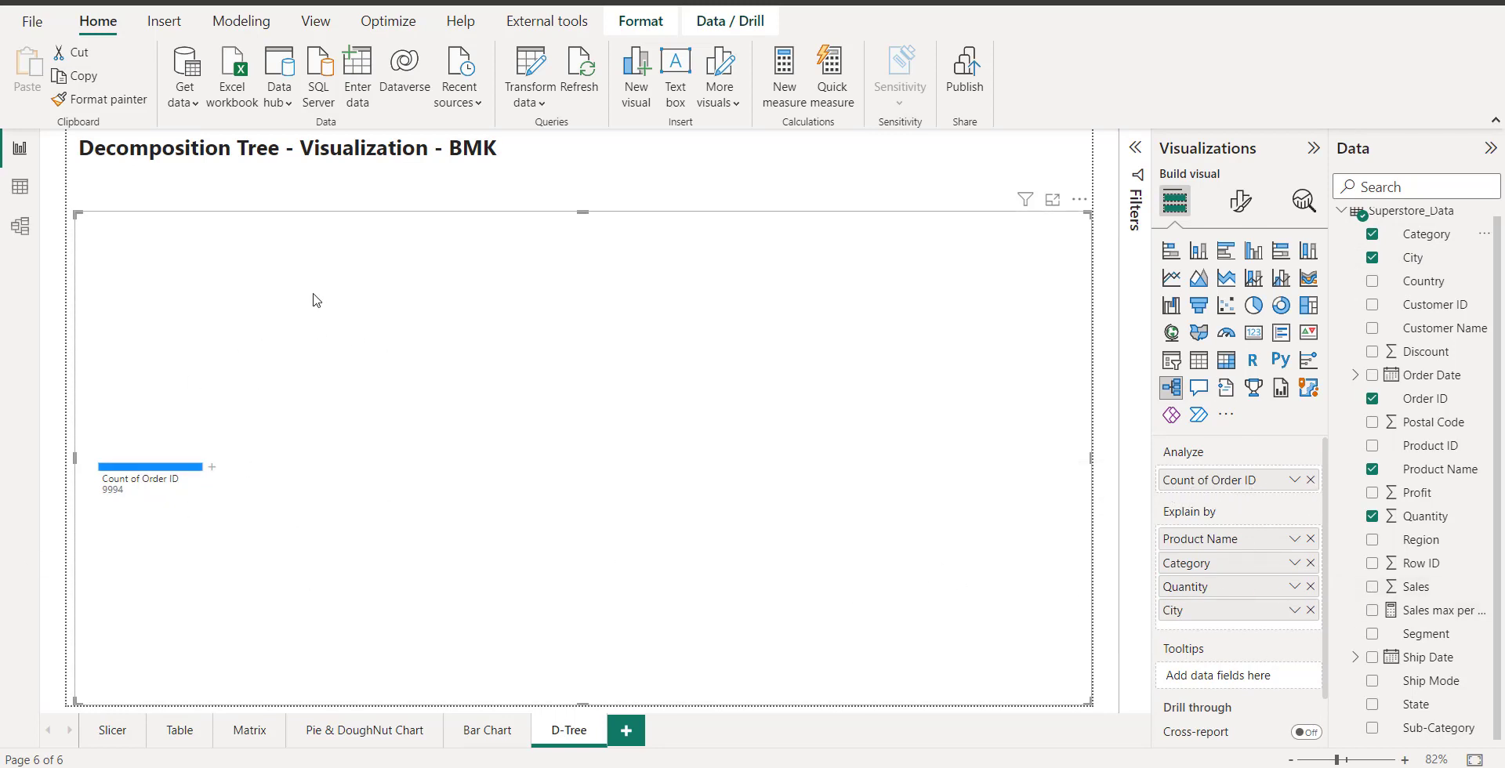
- Drill down the tree from the root by Category, from Office Supplies by Quantity, and from quantity 3 by Product Name
{"action": "left_click", "coordinate": [212, 469]}
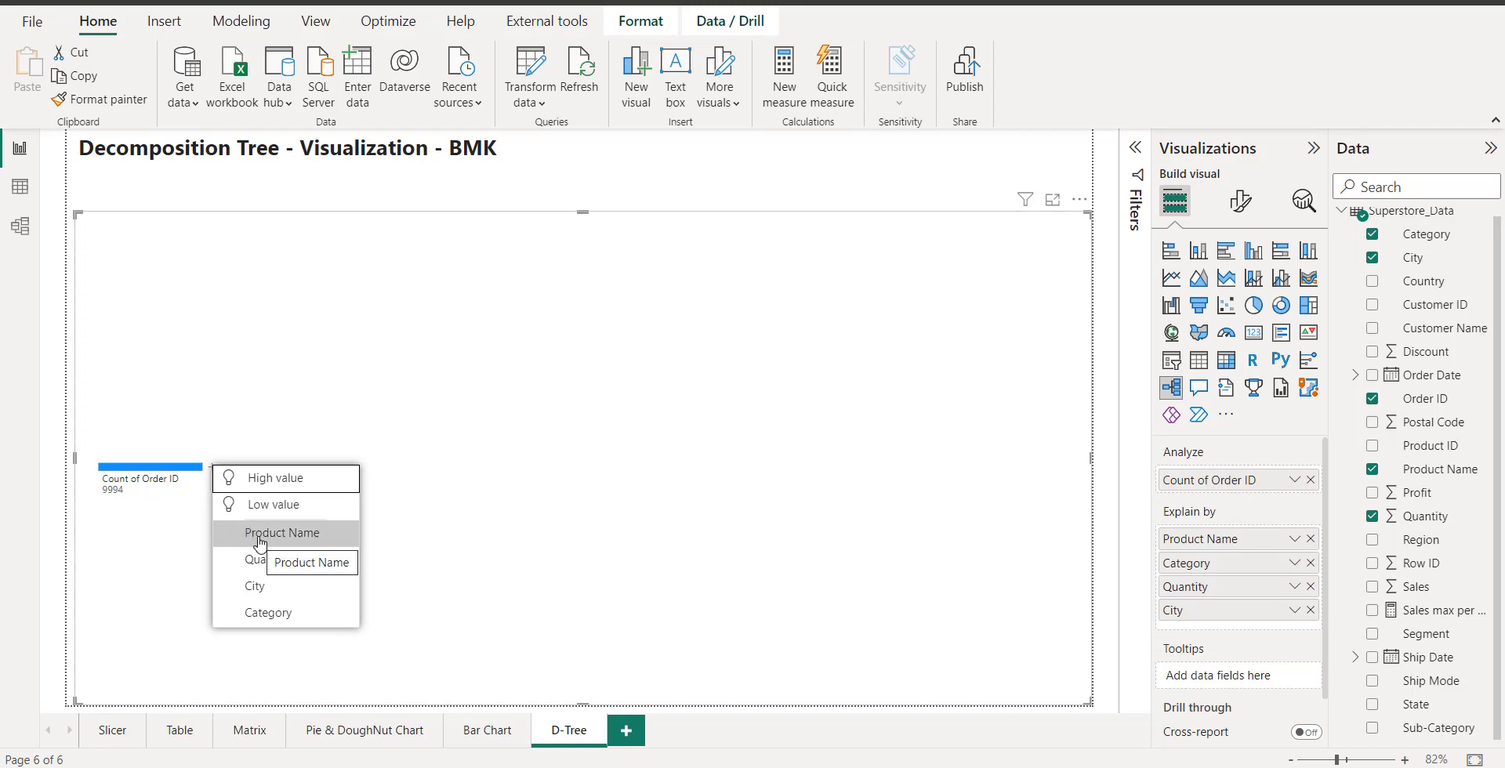
{"action": "left_click", "coordinate": [275, 615]}
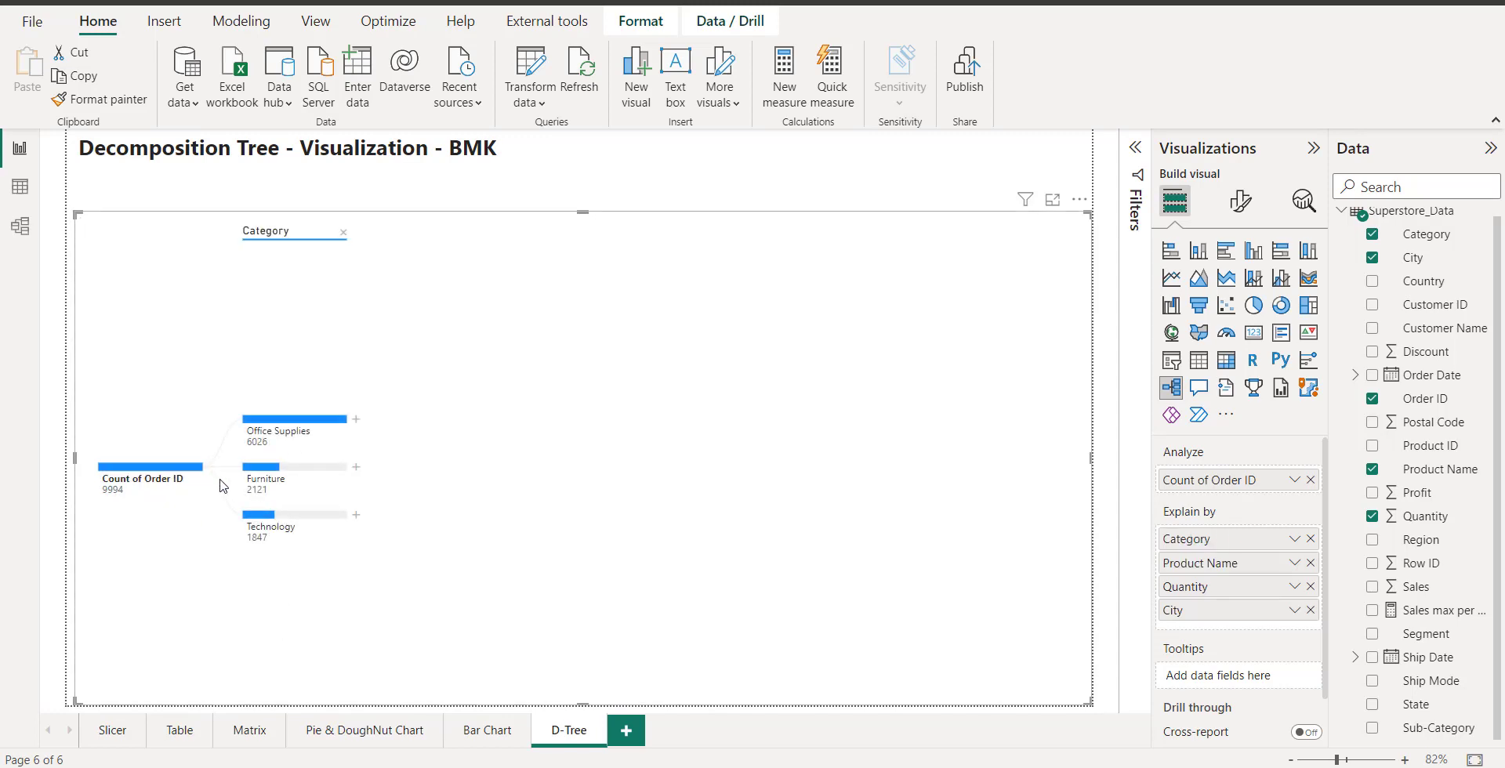
{"action": "mouse_move", "coordinate": [329, 434]}
{"action": "left_click", "coordinate": [357, 421]}
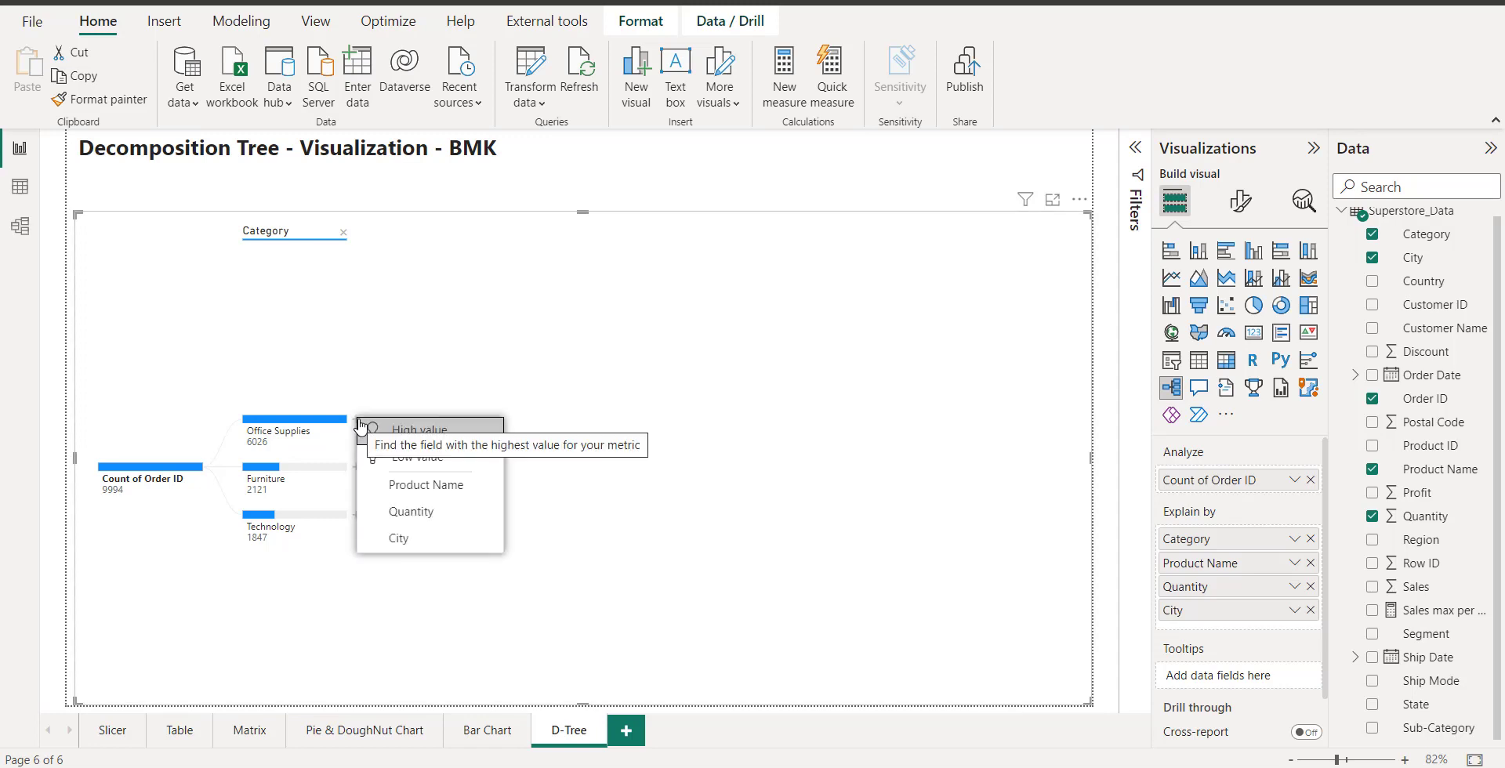
{"action": "left_click", "coordinate": [443, 520]}
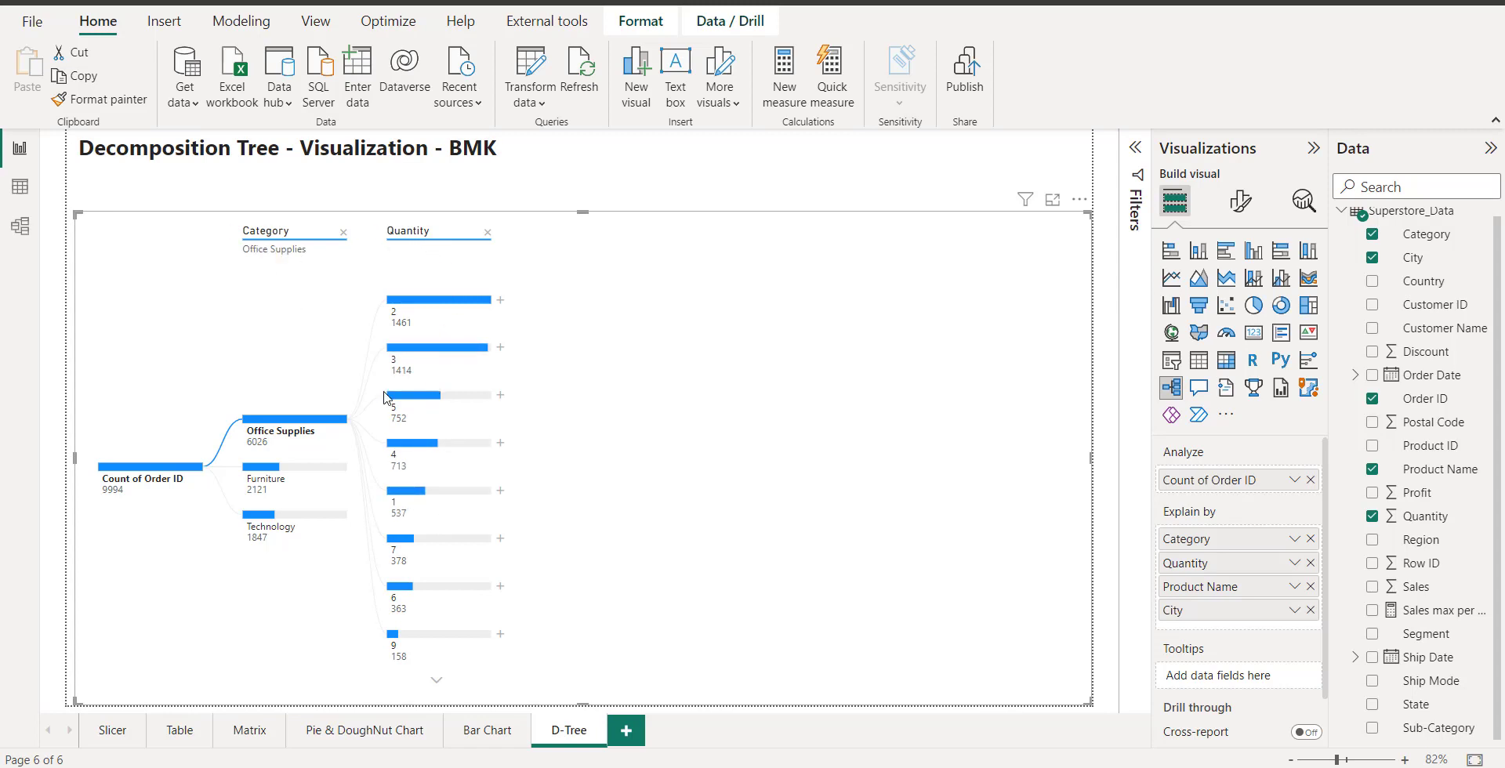
{"action": "left_click", "coordinate": [499, 350]}
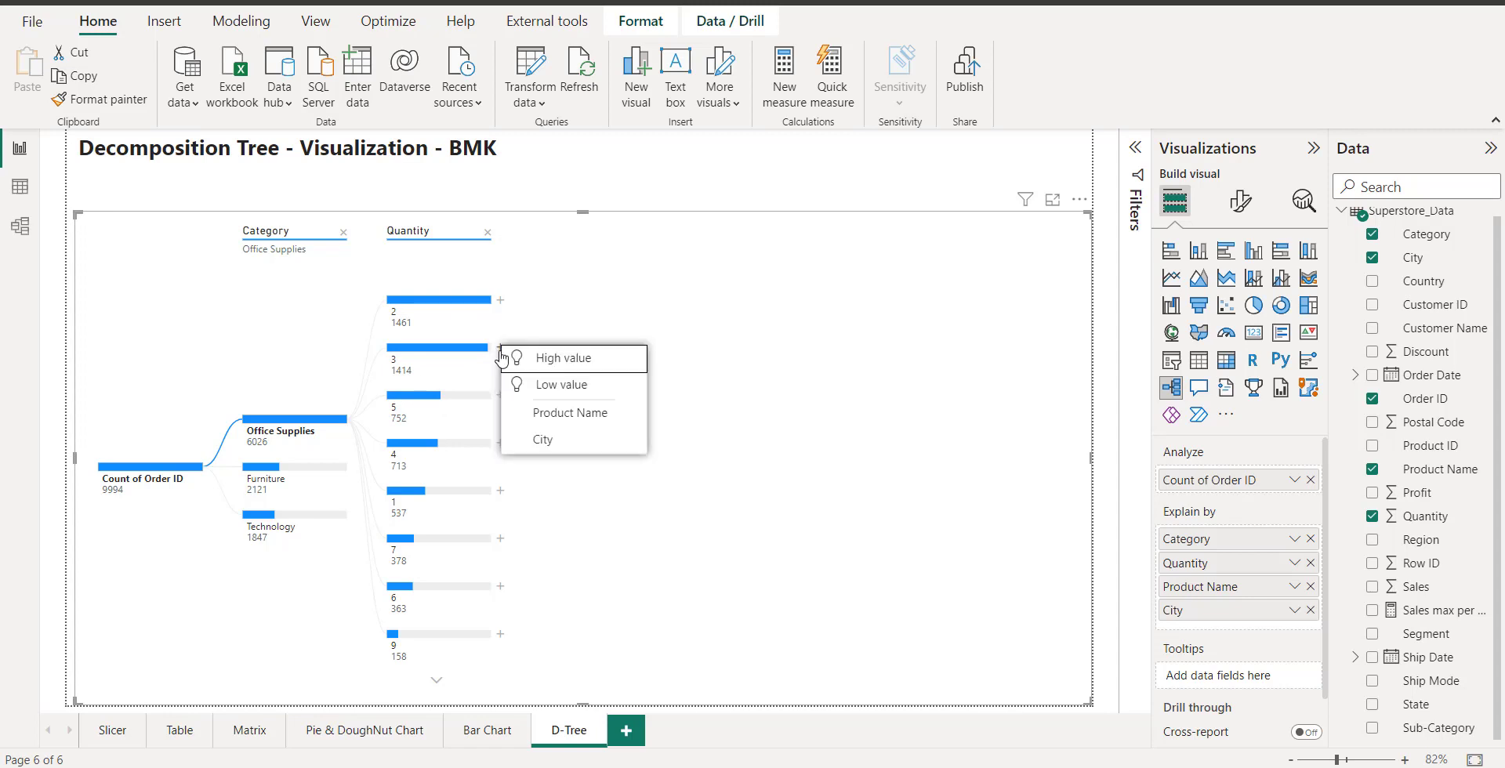
{"action": "left_click", "coordinate": [528, 424]}
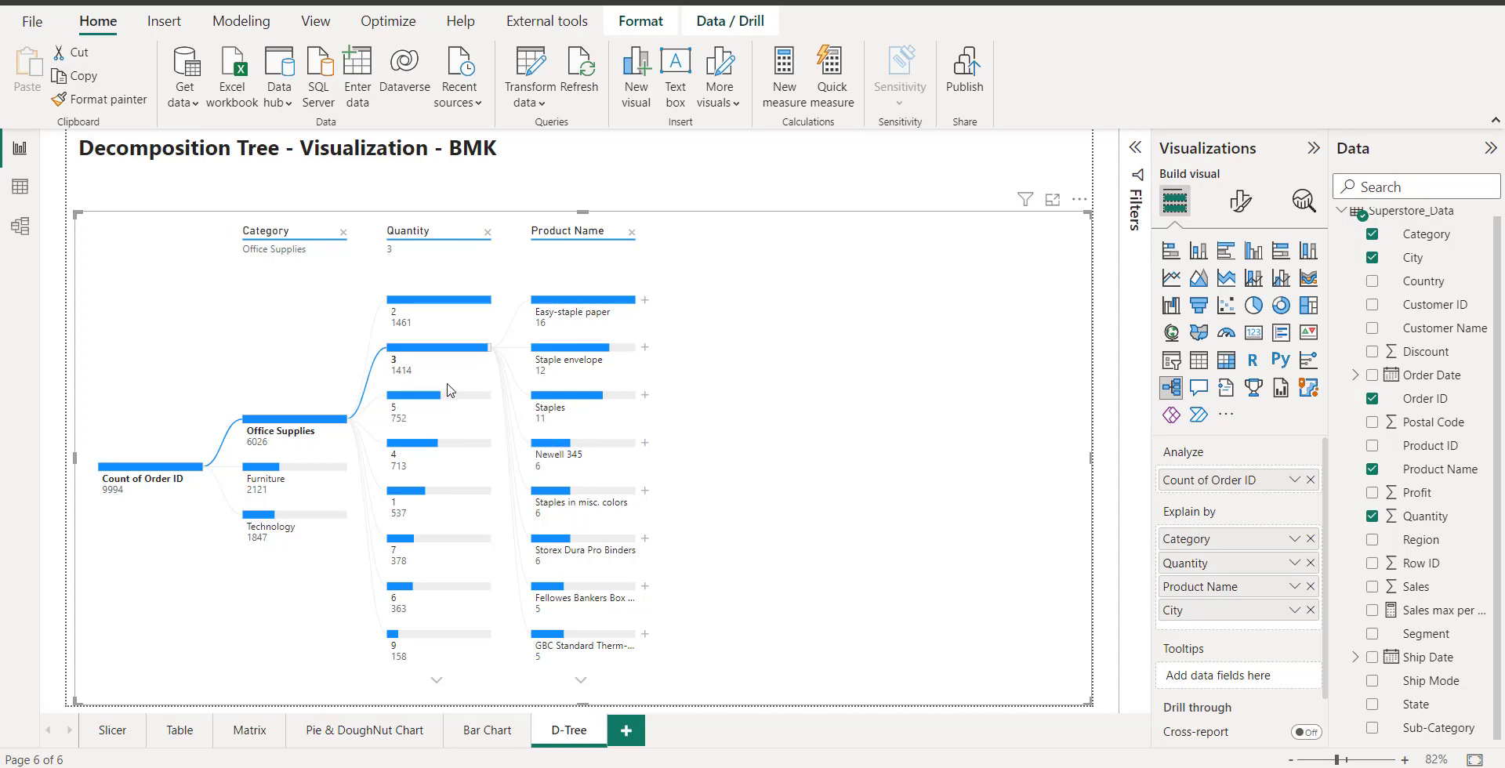
- Remove Quantity and City from the tree's Explain by fields
{"action": "mouse_move", "coordinate": [457, 353]}
{"action": "left_click", "coordinate": [1311, 563]}
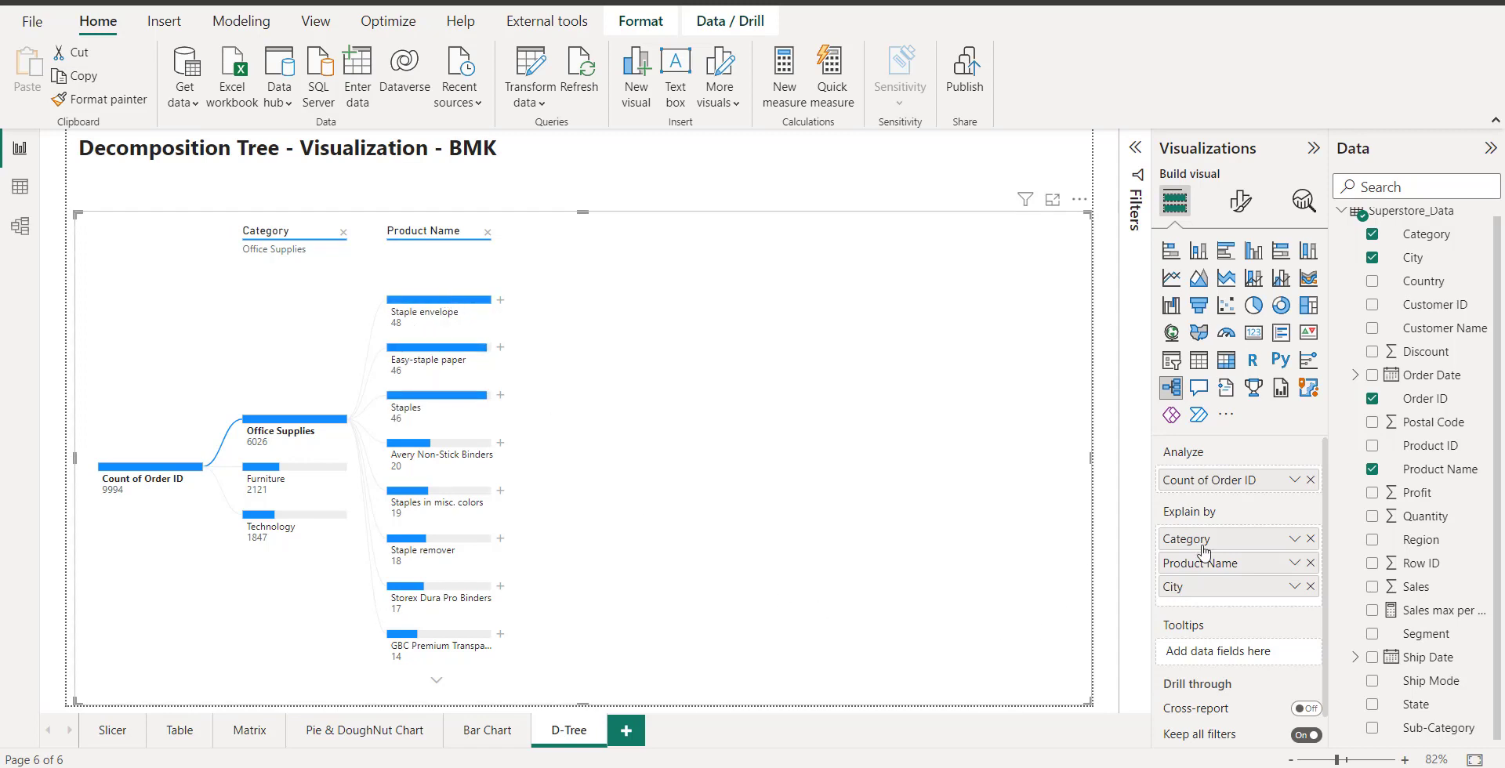
{"action": "left_click", "coordinate": [1310, 588]}
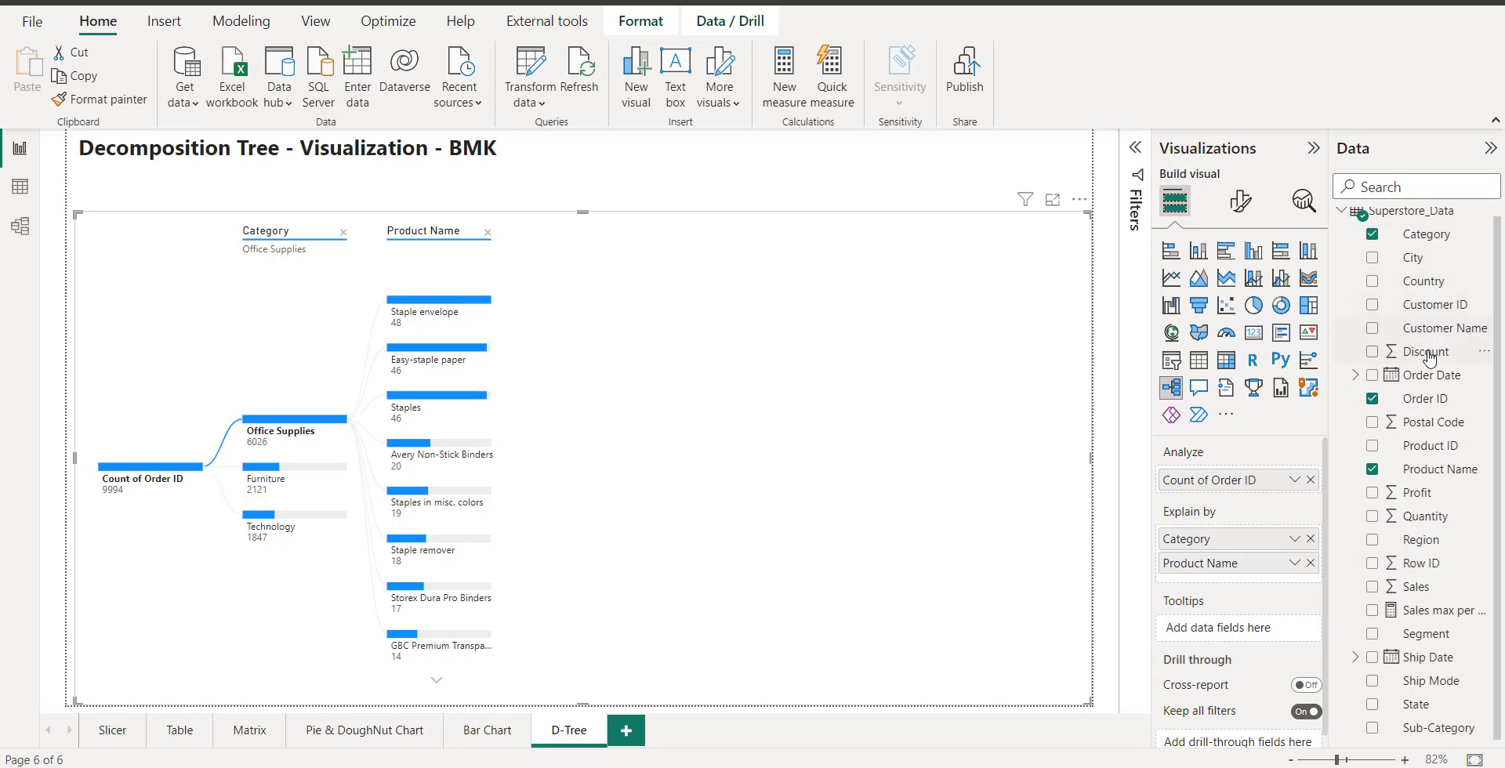
- Try Customer ID as an Explain by field by expanding the Staple envelope node with it, and remove the field again
{"action": "left_click_drag", "start_coordinate": [1428, 315], "coordinate": [1255, 584]}
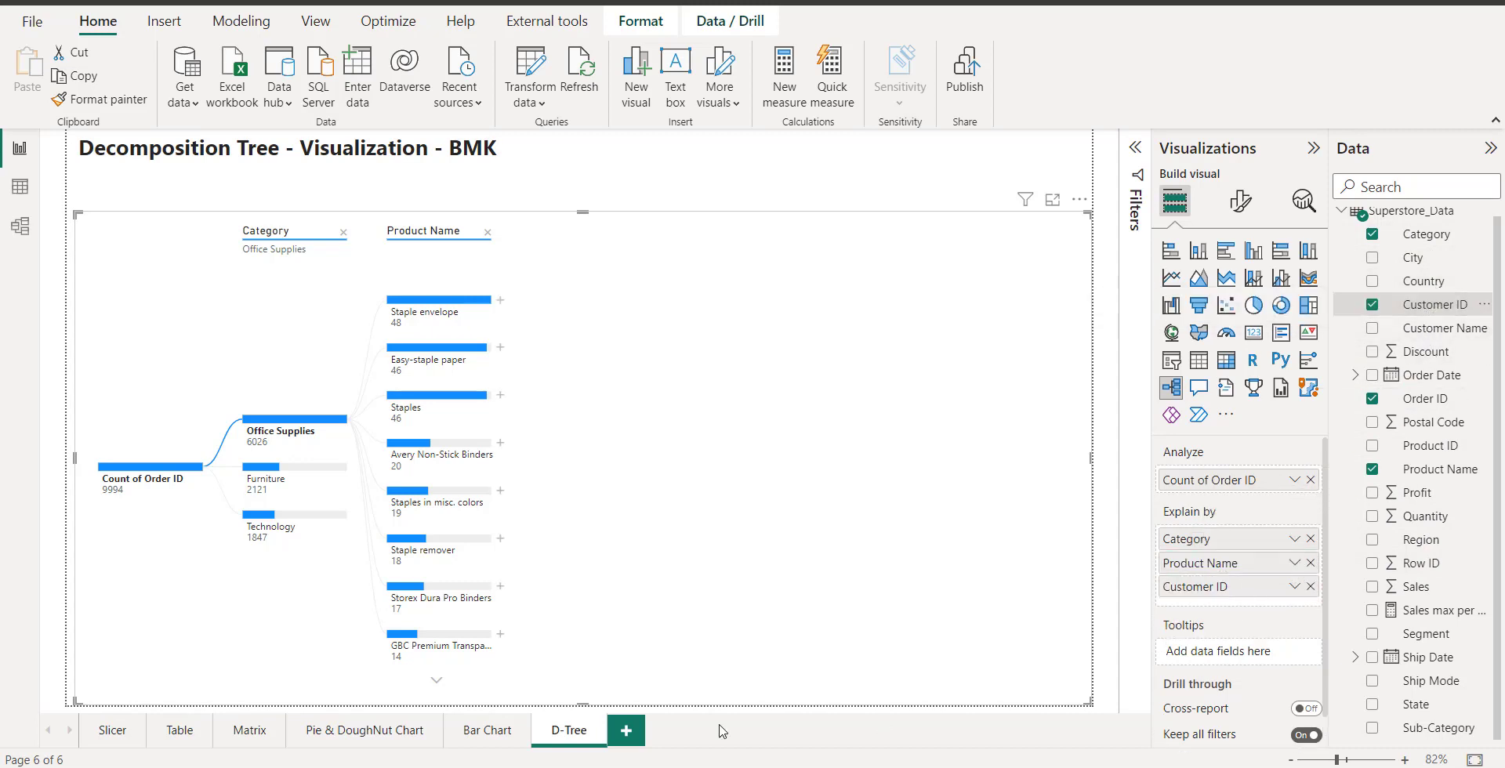
{"action": "left_click", "coordinate": [502, 303]}
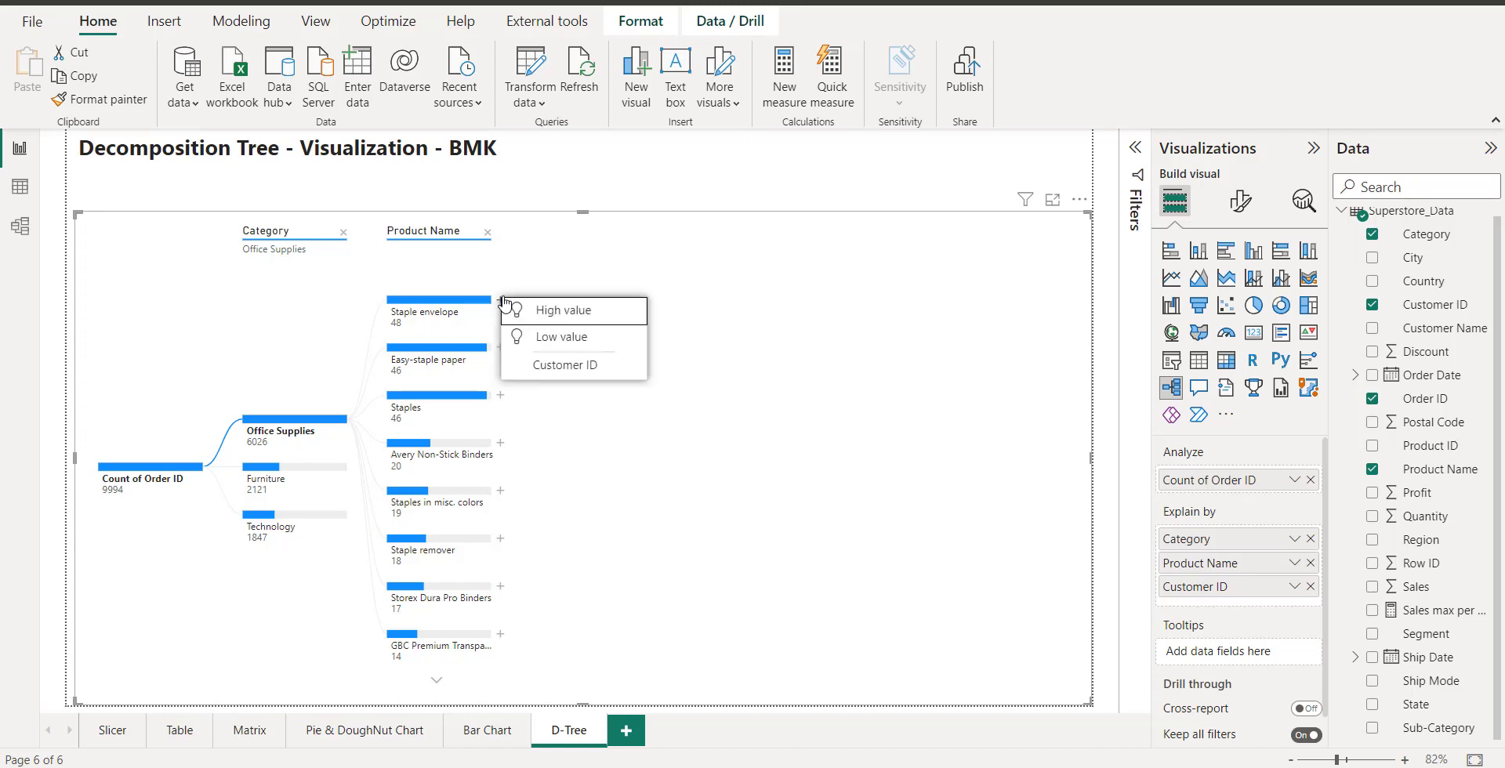
{"action": "left_click", "coordinate": [565, 366]}
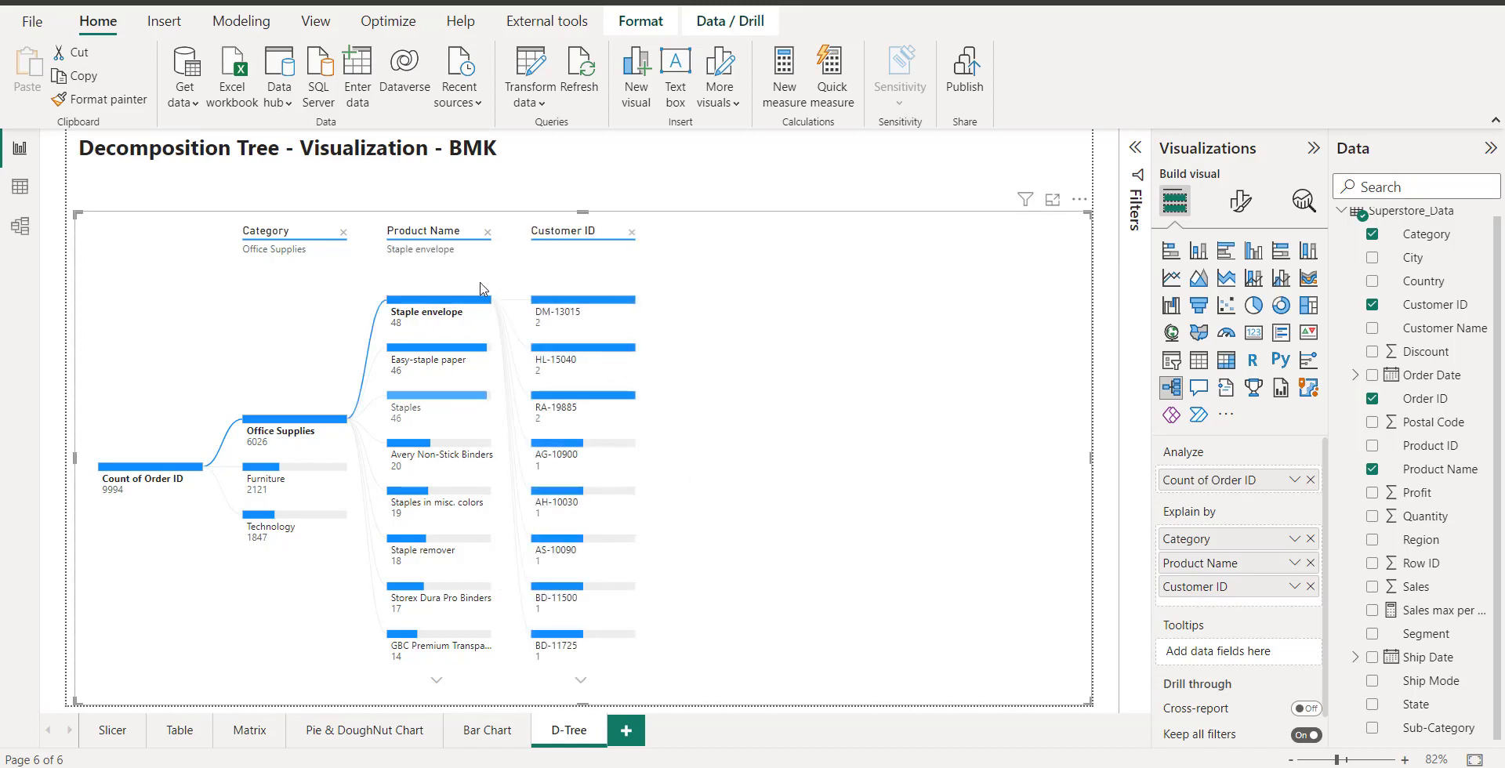
{"action": "left_click", "coordinate": [1311, 586]}
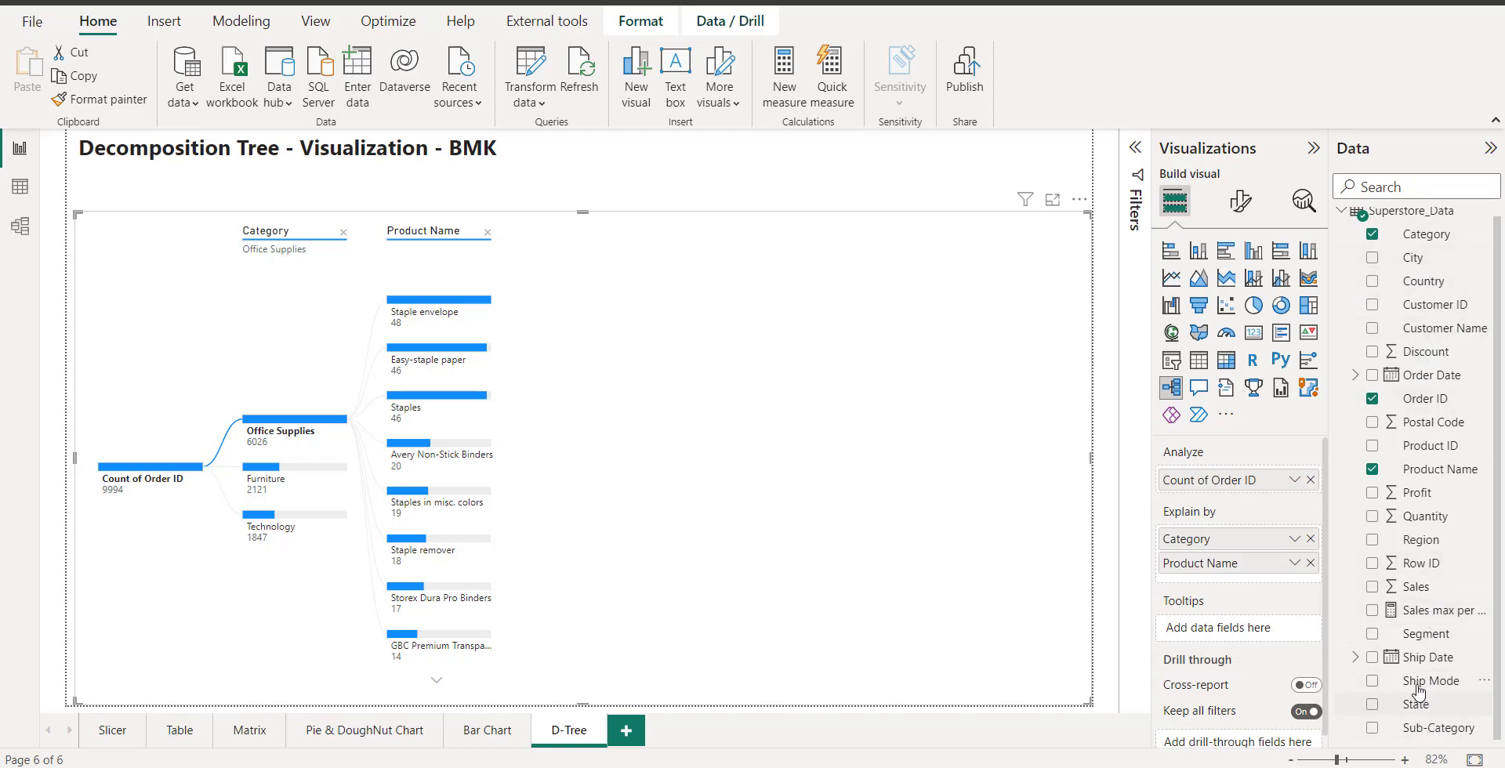
- Add Ship Mode to the Explain by fields and expand the Staple envelope node by Ship Mode
{"action": "left_click_drag", "start_coordinate": [1441, 690], "coordinate": [1227, 588]}
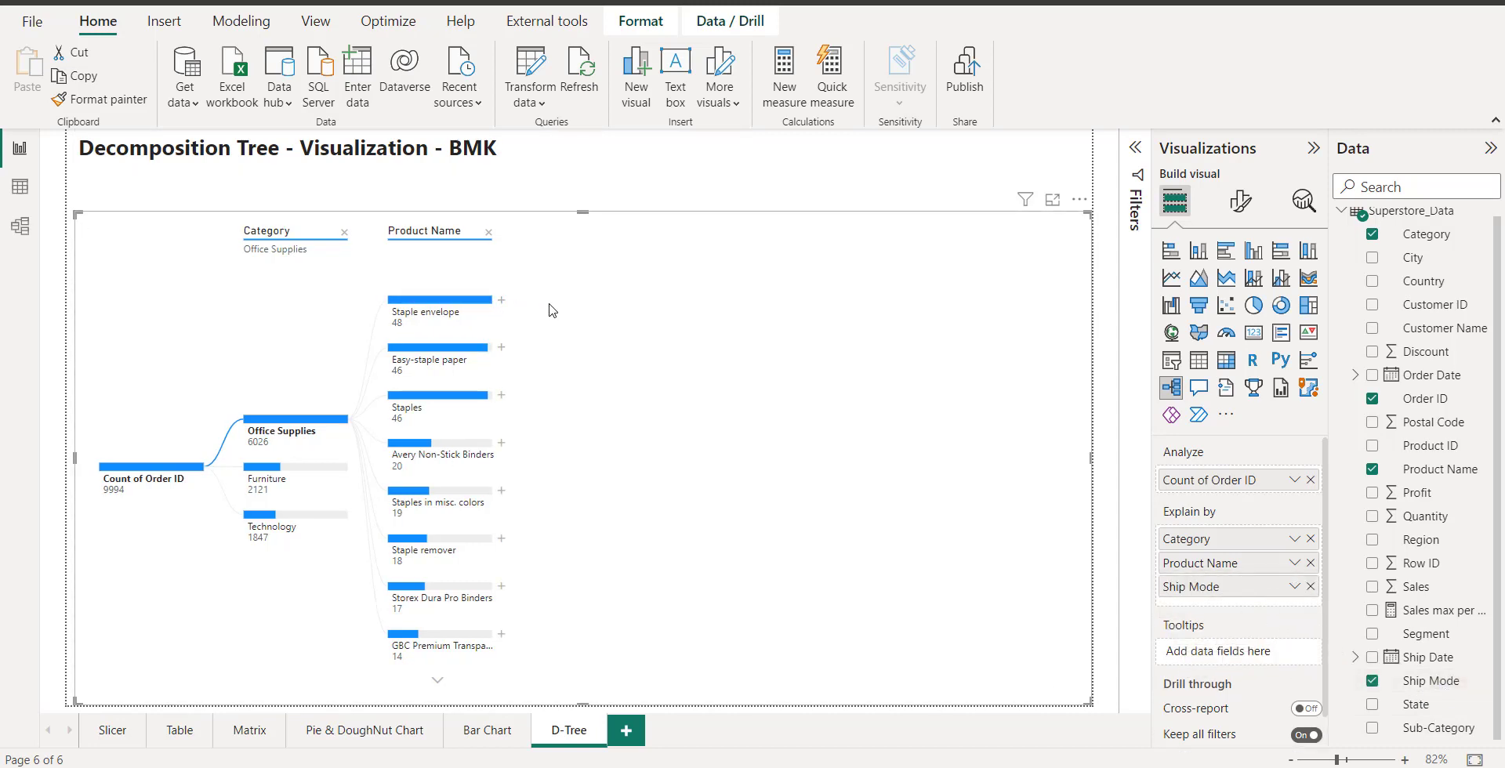
{"action": "left_click", "coordinate": [501, 302]}
{"action": "left_click", "coordinate": [532, 374]}
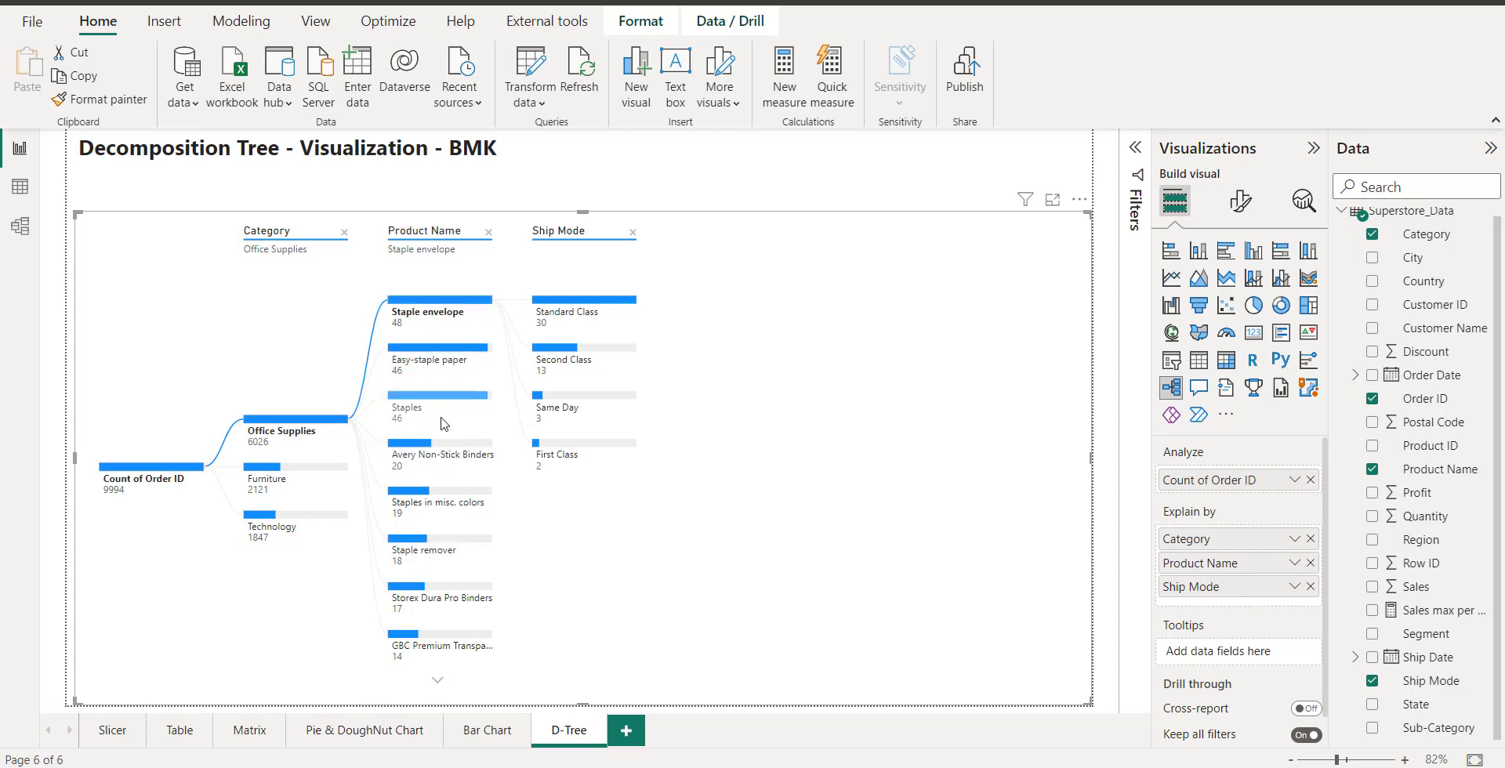
- Examine the Furniture and Technology branches, and return to Office Supplies to highlight the path to Staple envelope
{"action": "left_click", "coordinate": [296, 474]}
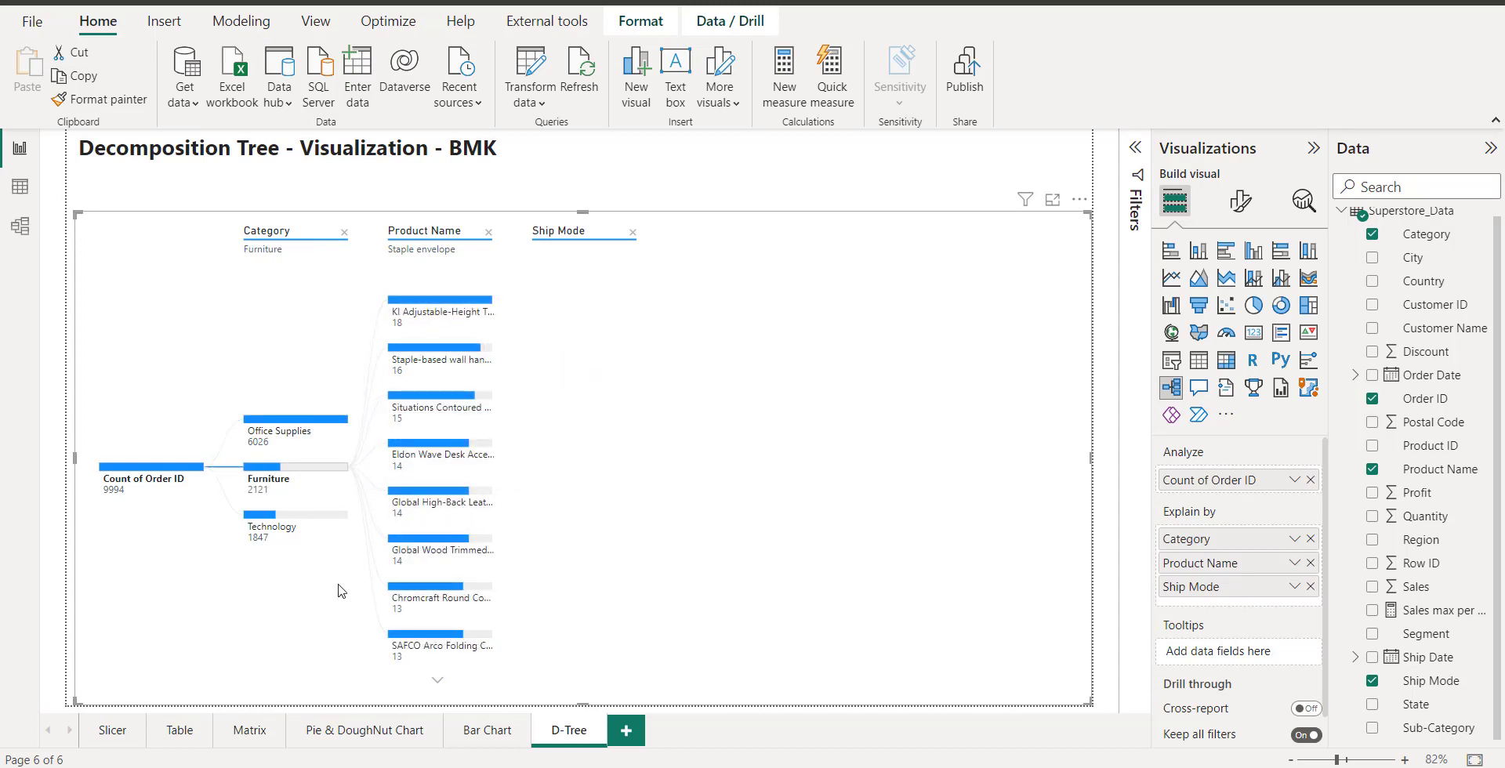
{"action": "left_click", "coordinate": [290, 520]}
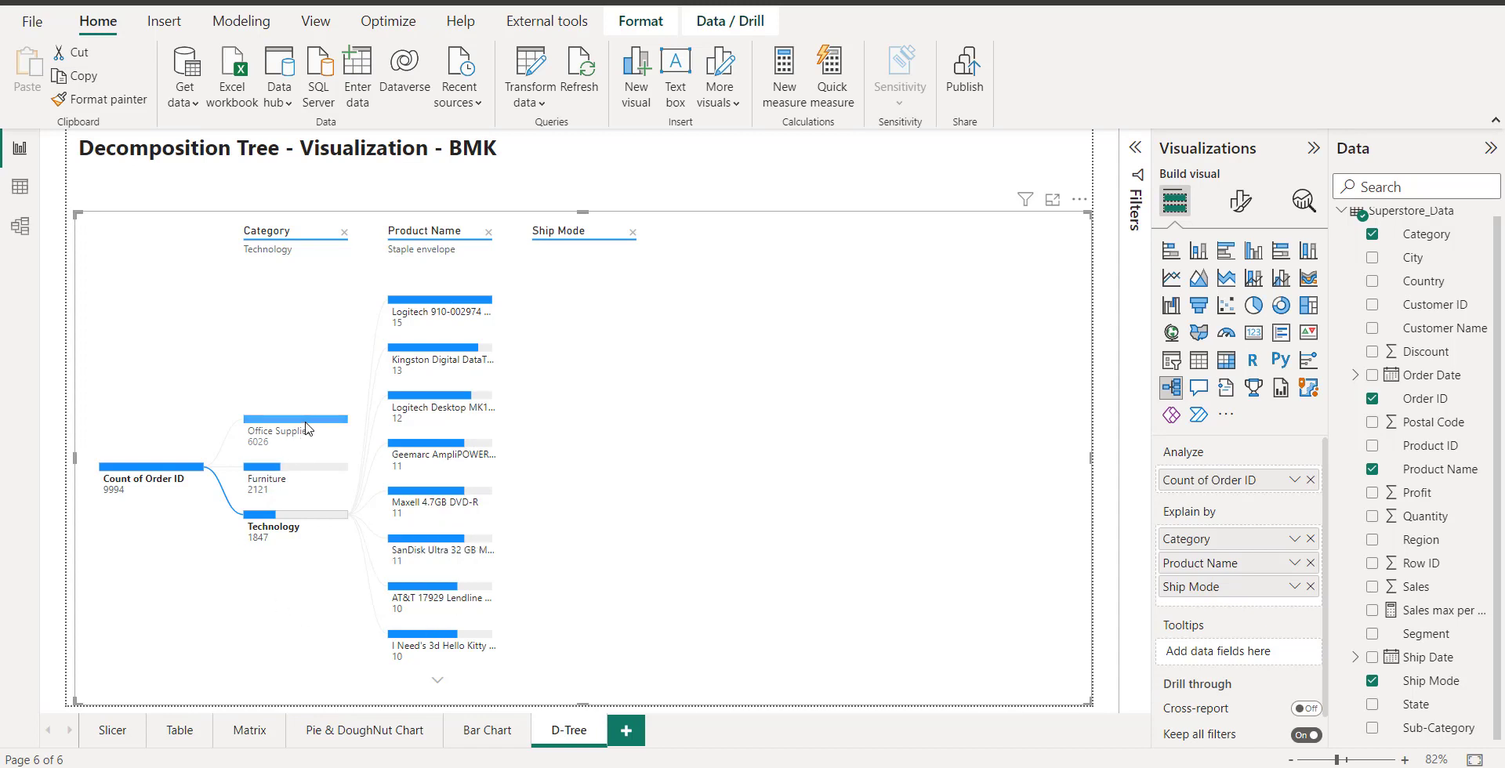
{"action": "left_click", "coordinate": [306, 428]}
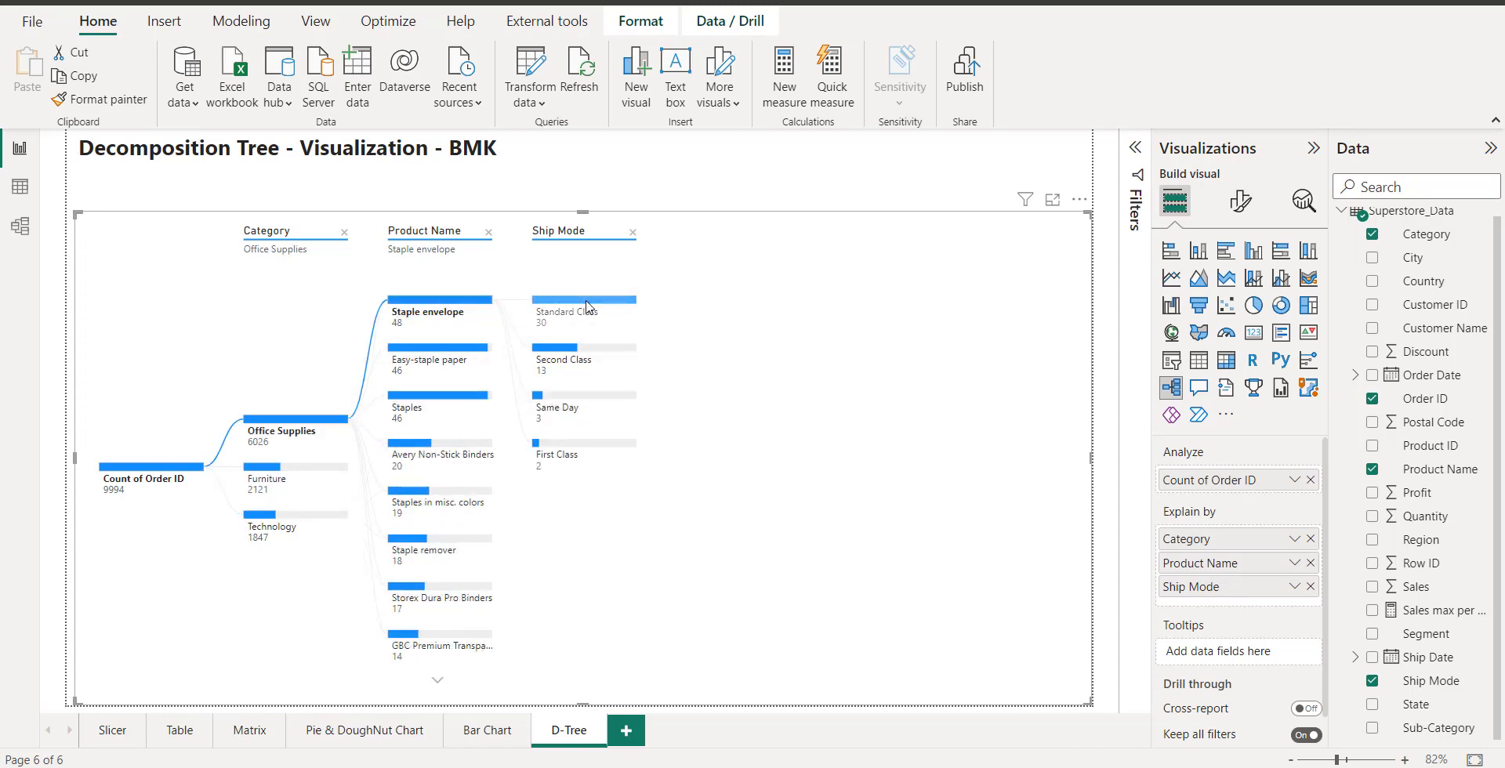
{"action": "left_click", "coordinate": [476, 308]}
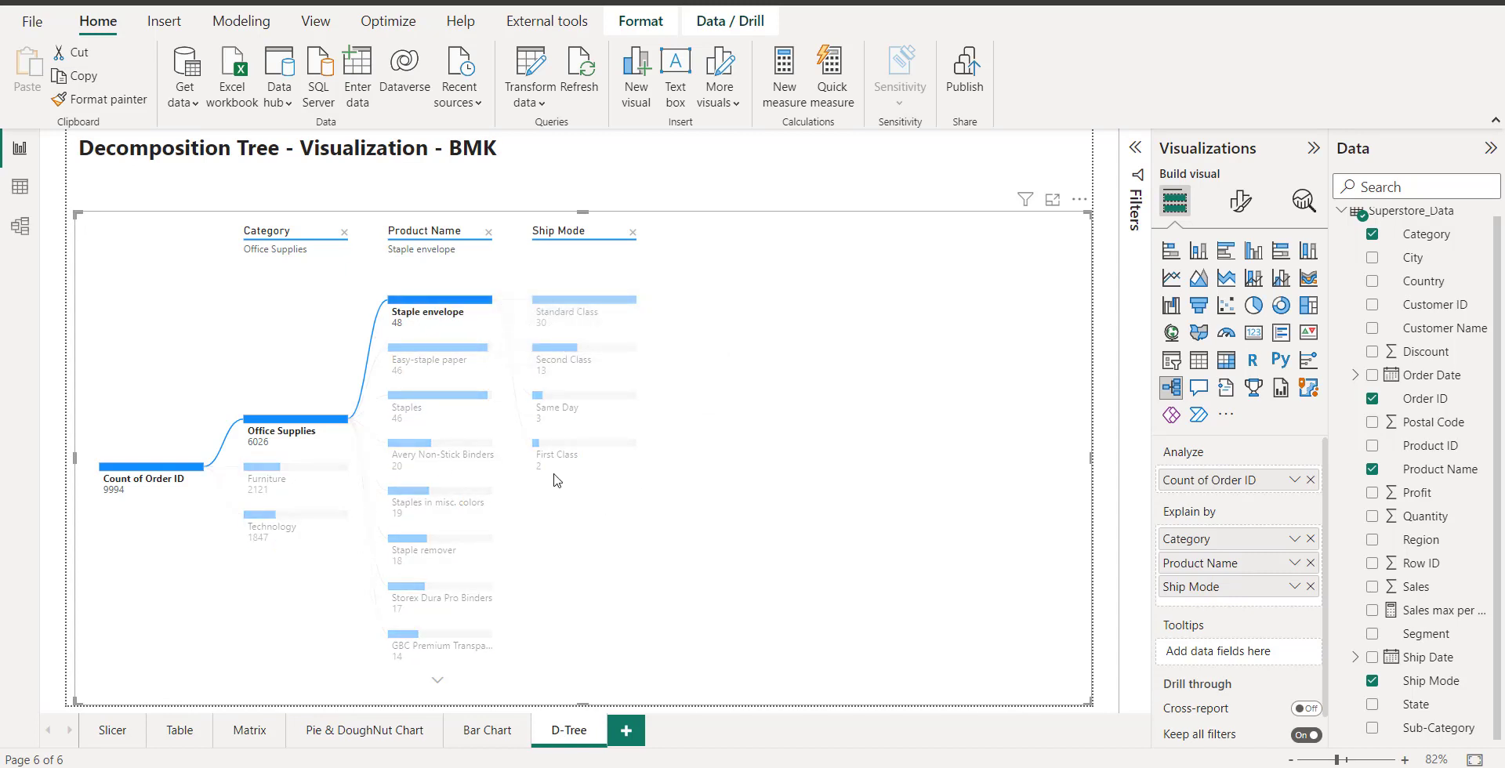
- Clear the path highlight in the tree and remove Ship Mode from the Explain by fields
{"action": "left_click", "coordinate": [719, 382]}
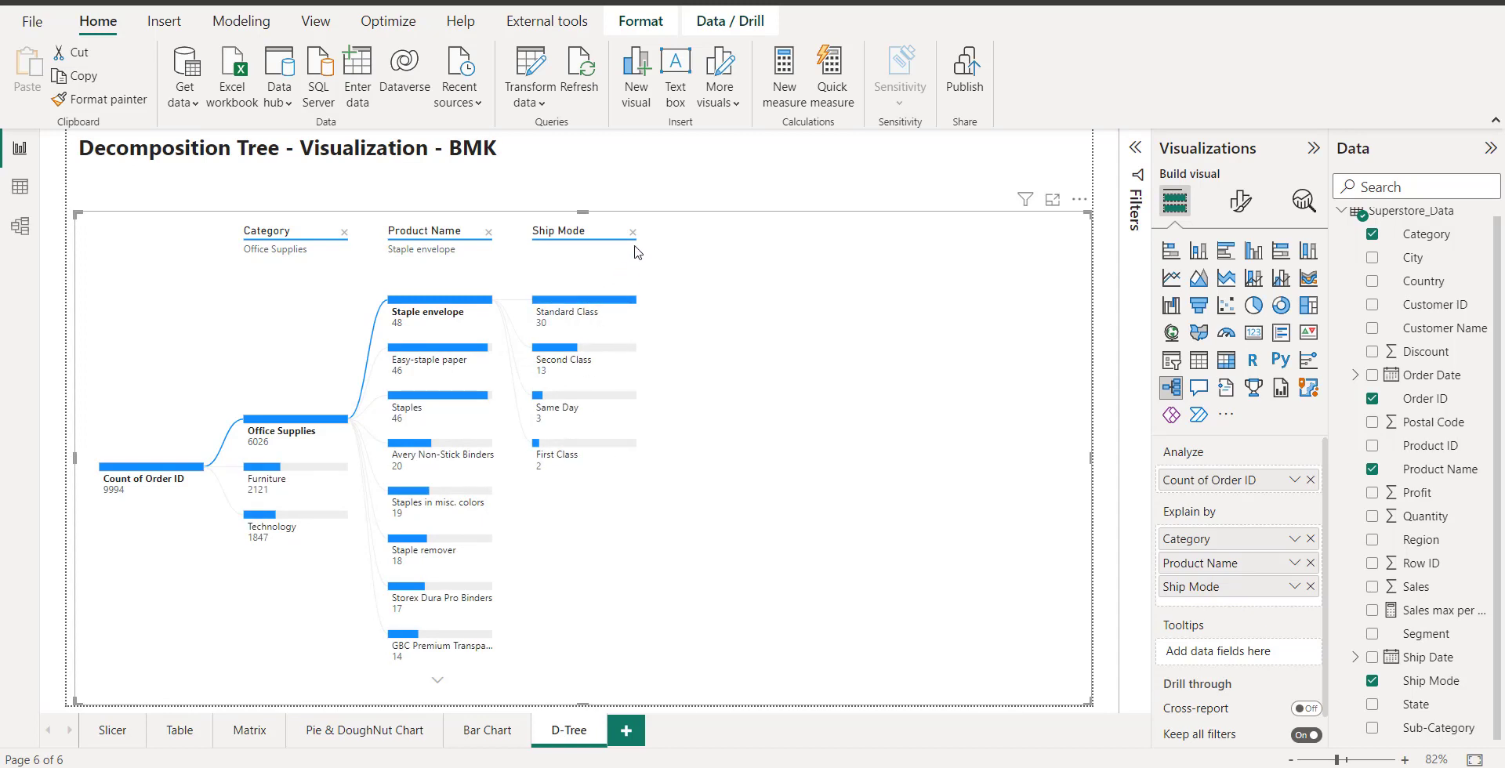
{"action": "left_click", "coordinate": [1311, 587]}
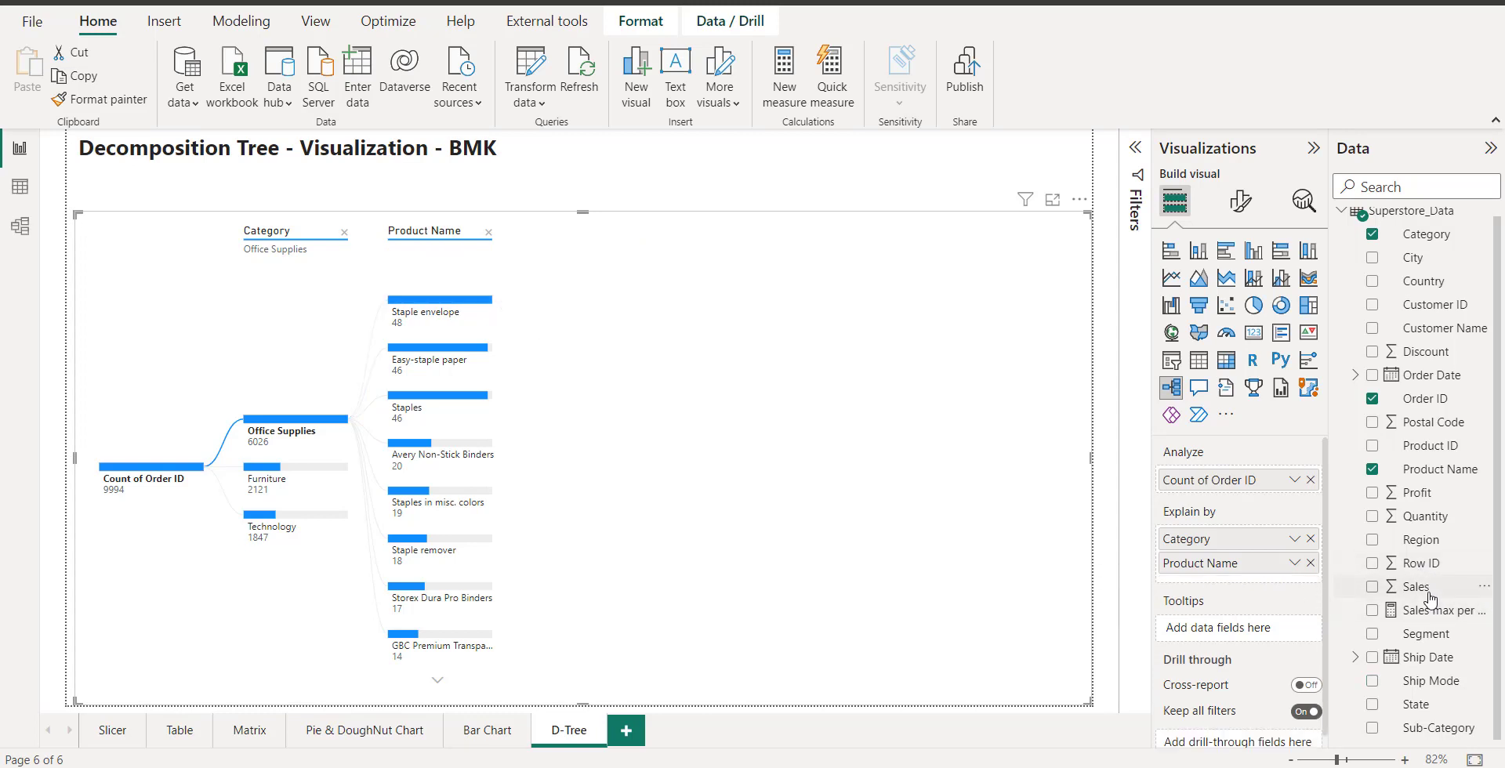
- Try Sales as an Explain by field on the Staple envelope node and remove it, and try to add the Sales max measure
{"action": "left_click_drag", "start_coordinate": [1431, 598], "coordinate": [1264, 593]}
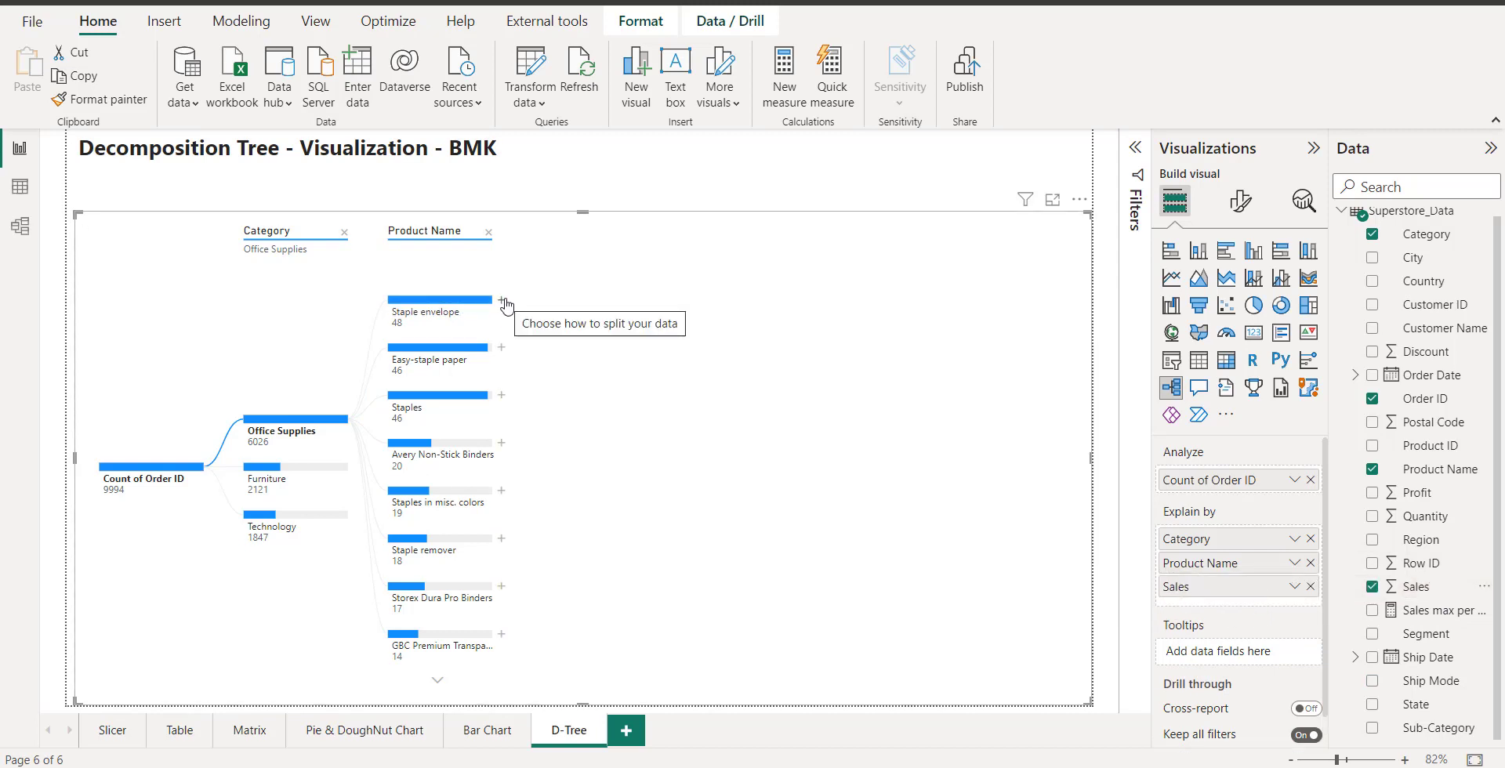
{"action": "left_click", "coordinate": [504, 301]}
{"action": "left_click", "coordinate": [548, 365]}
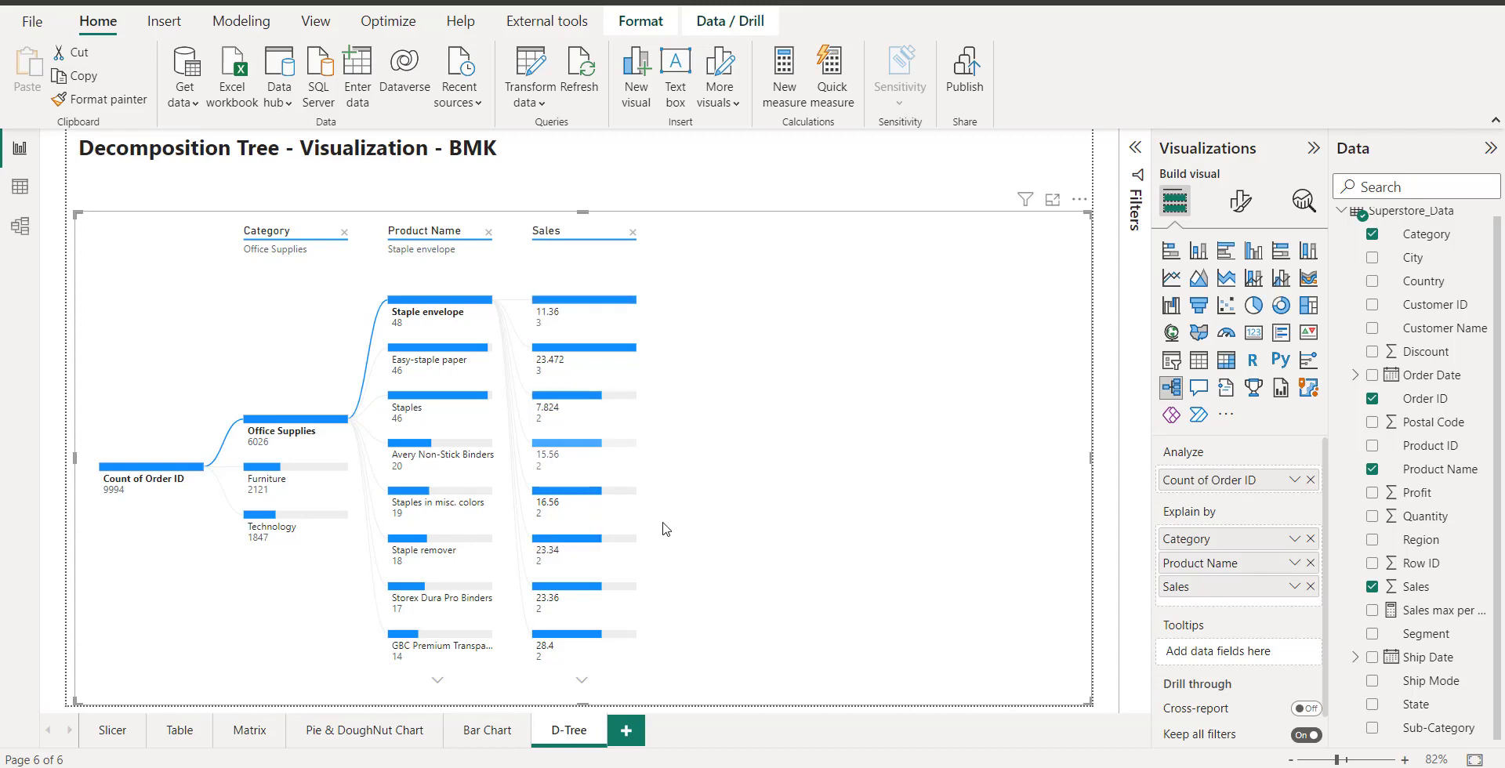
{"action": "left_click", "coordinate": [1310, 586]}
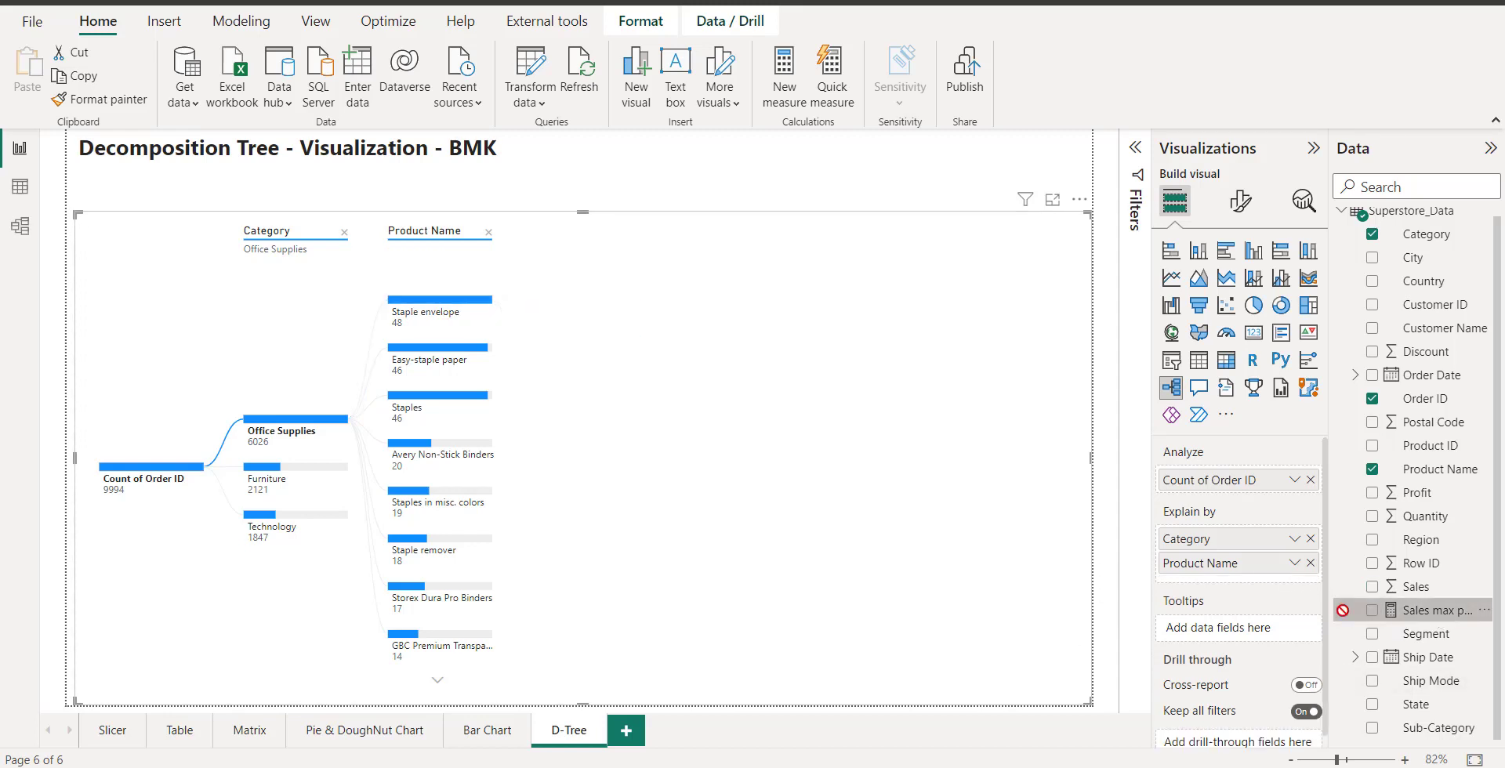
{"action": "left_click_drag", "start_coordinate": [1357, 611], "coordinate": [1264, 609]}
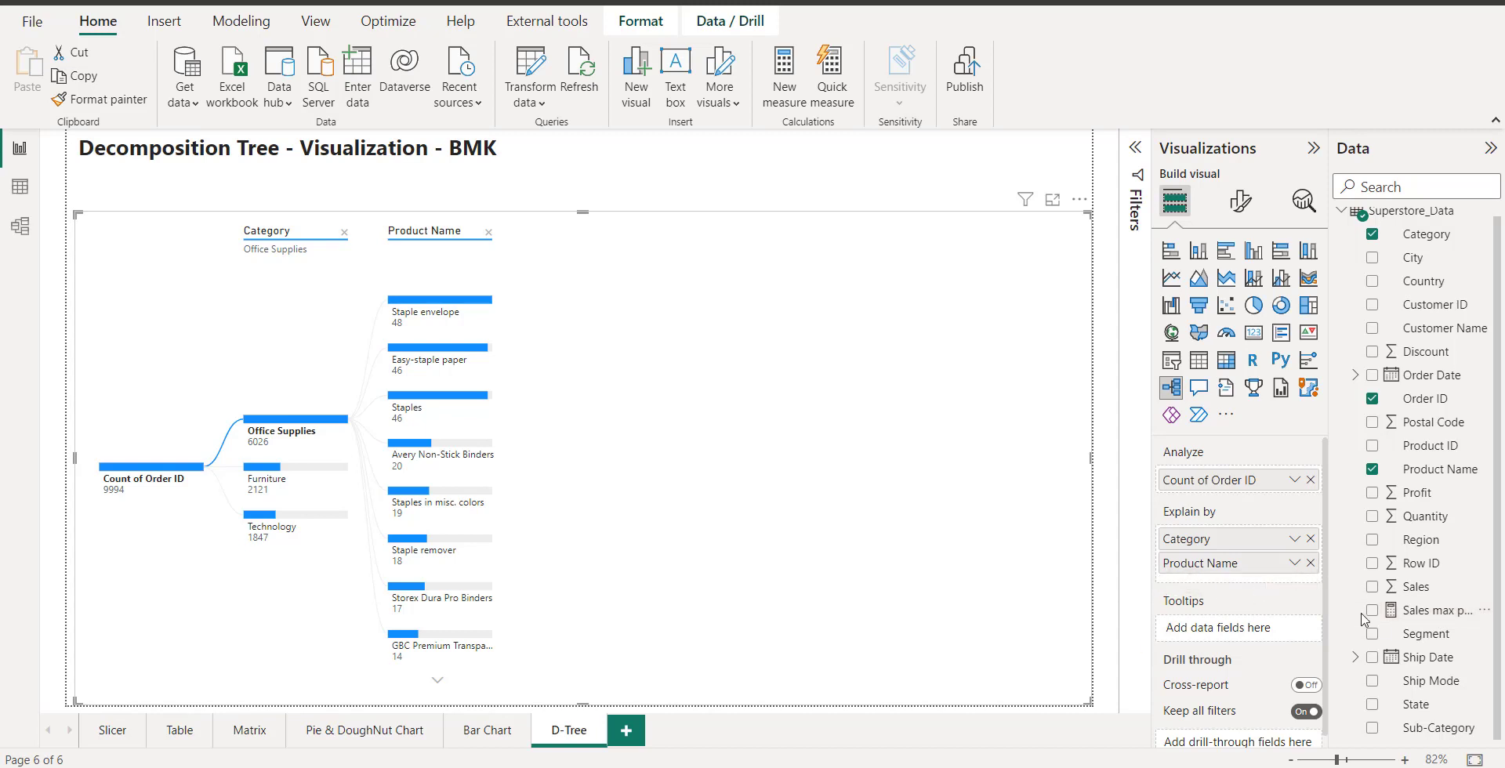
{"action": "left_click_drag", "start_coordinate": [1409, 616], "coordinate": [1252, 587]}
- Add Profit to the Explain by fields and expand the Staple envelope node by Profit
{"action": "left_click_drag", "start_coordinate": [1421, 507], "coordinate": [1168, 590]}
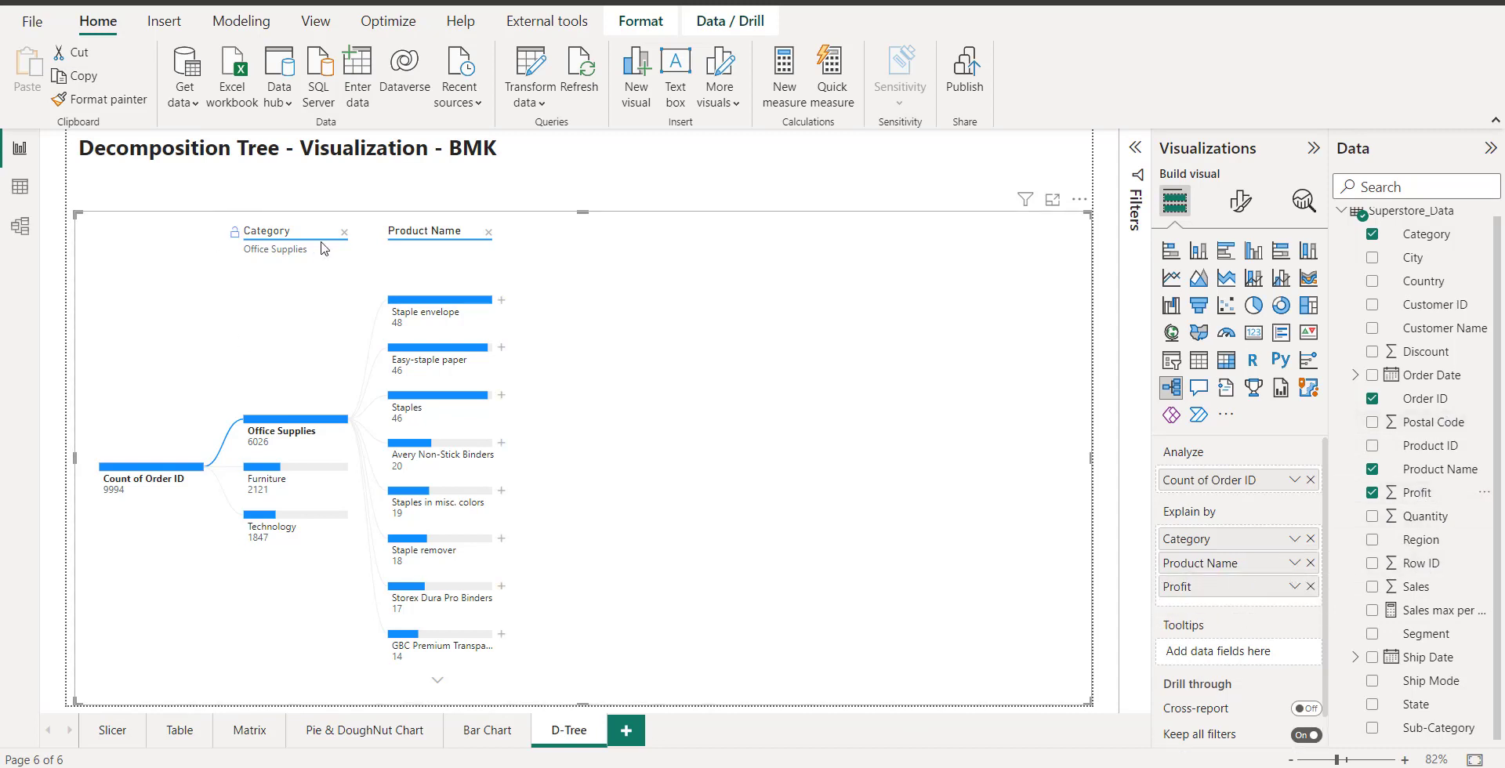
{"action": "left_click", "coordinate": [506, 305]}
{"action": "left_click", "coordinate": [549, 367]}
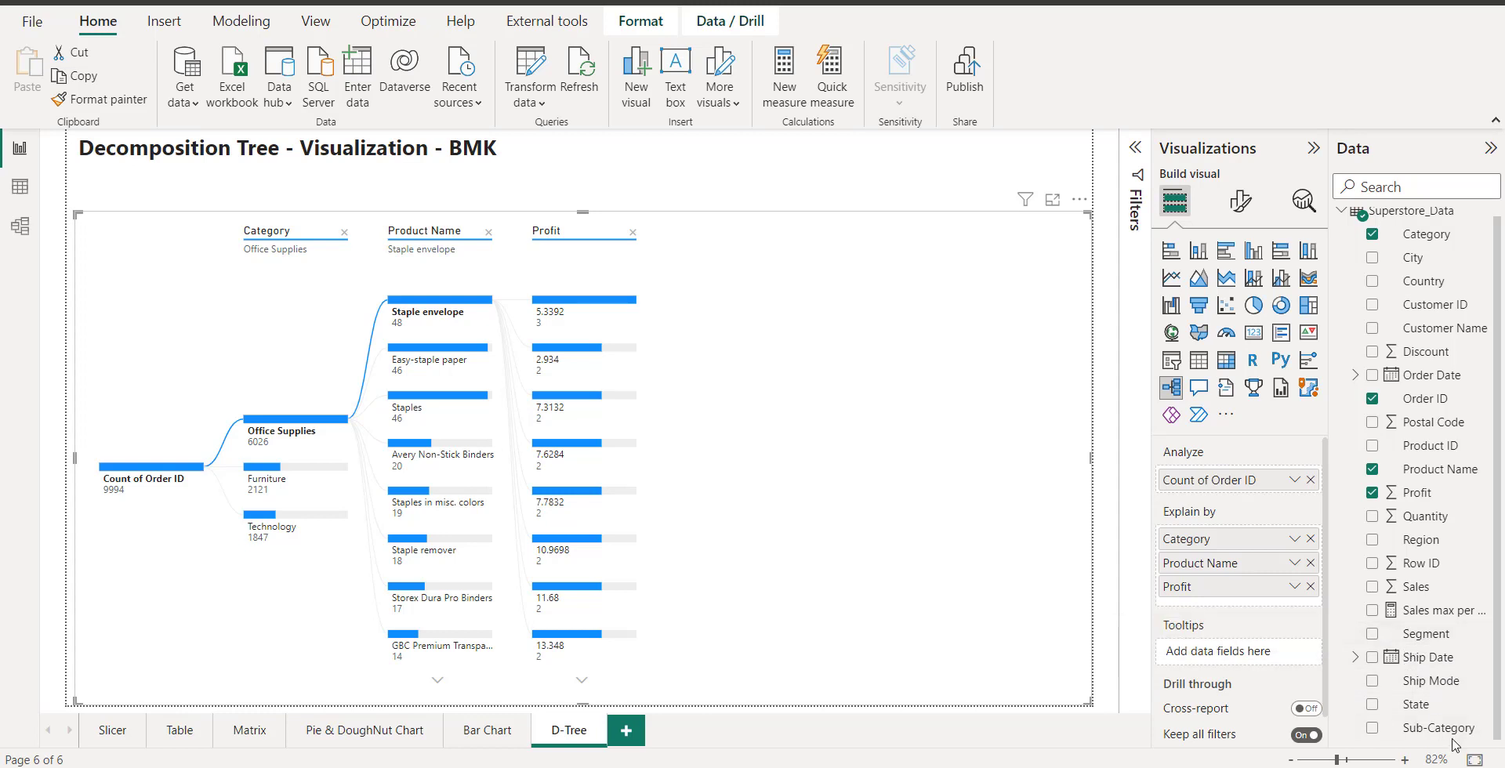
- Insert Sub-Category between Category and Product Name in Explain by, and expand Binders, Paper and Paper's Easy-staple paper node
{"action": "left_click_drag", "start_coordinate": [1439, 728], "coordinate": [1255, 563]}
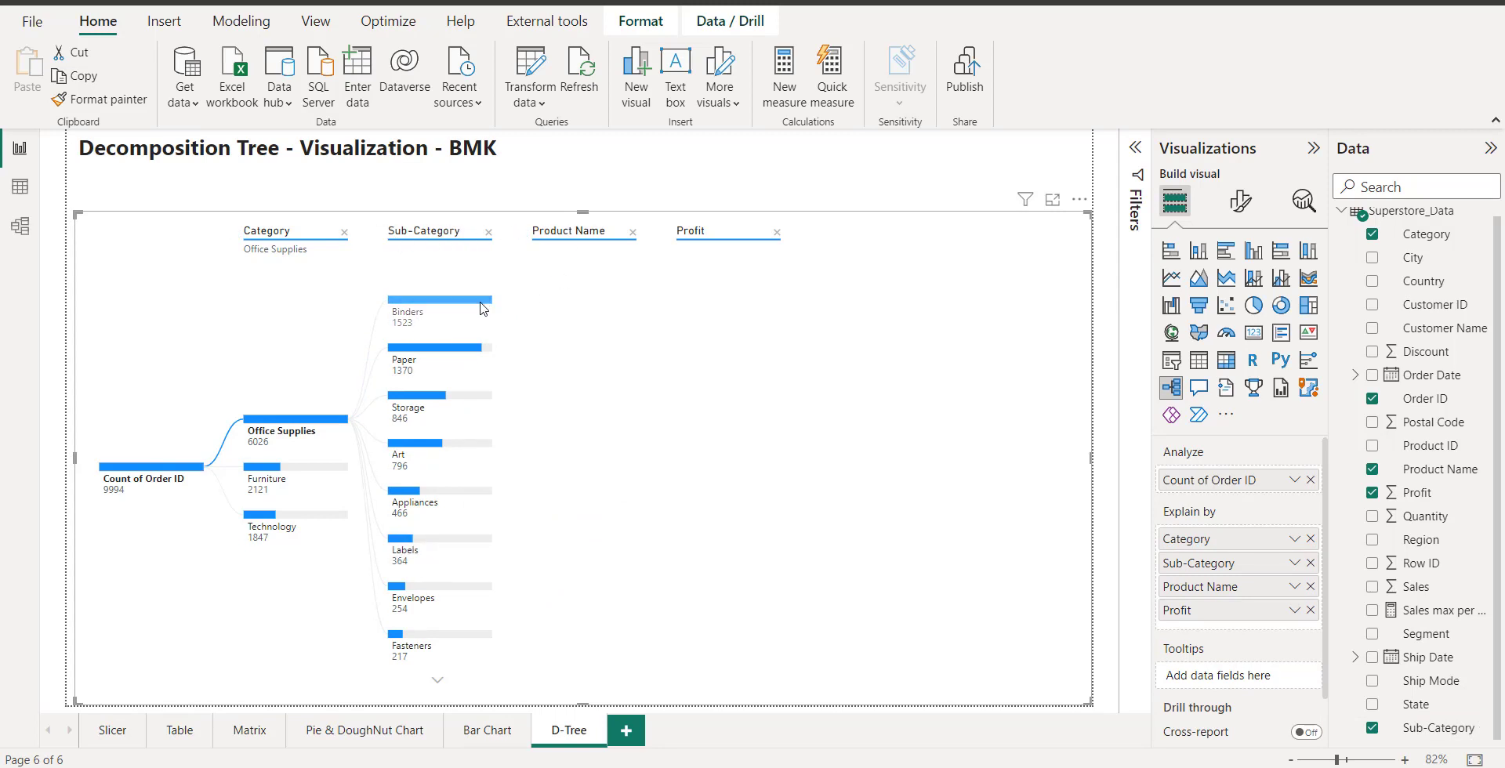
{"action": "left_click", "coordinate": [486, 302]}
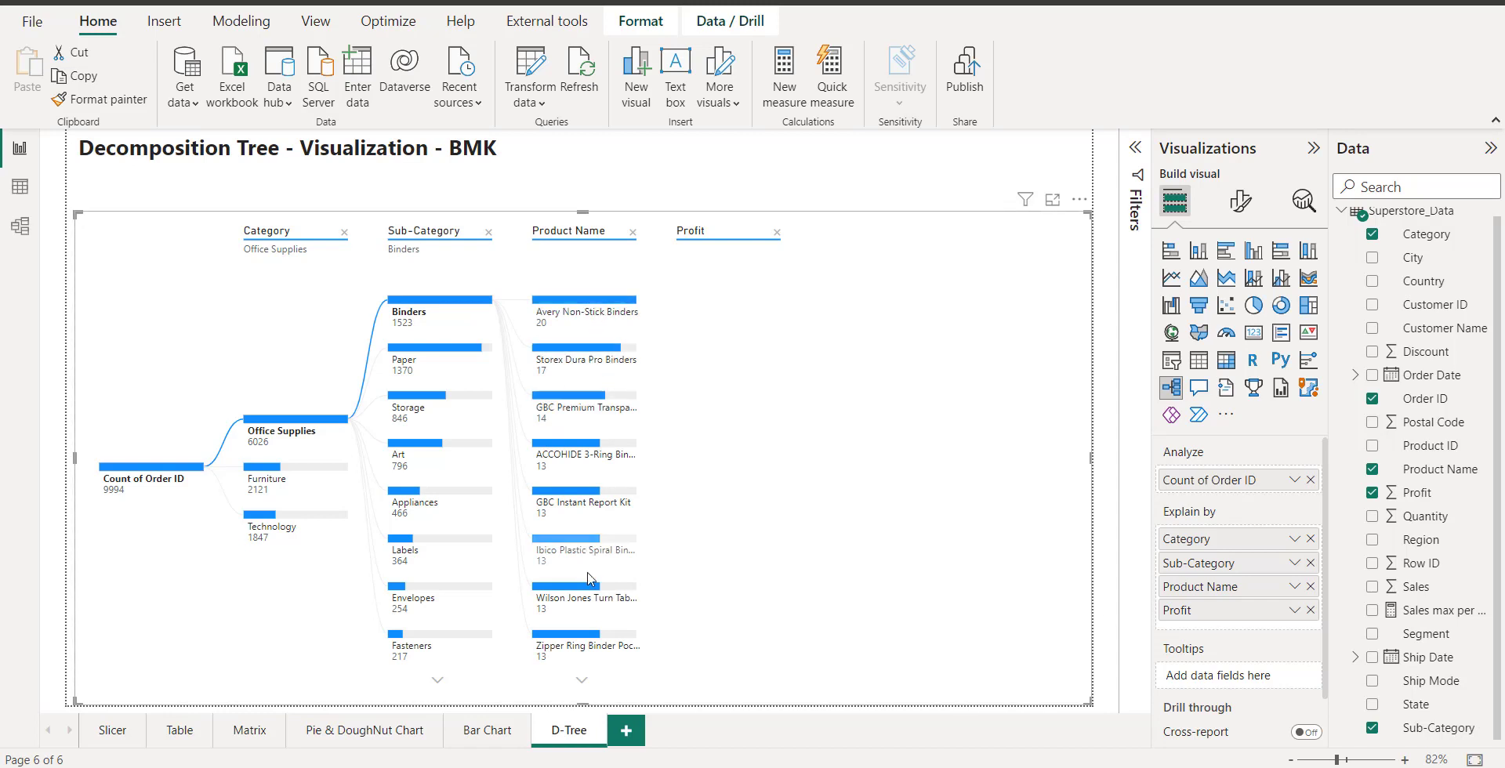
{"action": "left_click", "coordinate": [417, 359]}
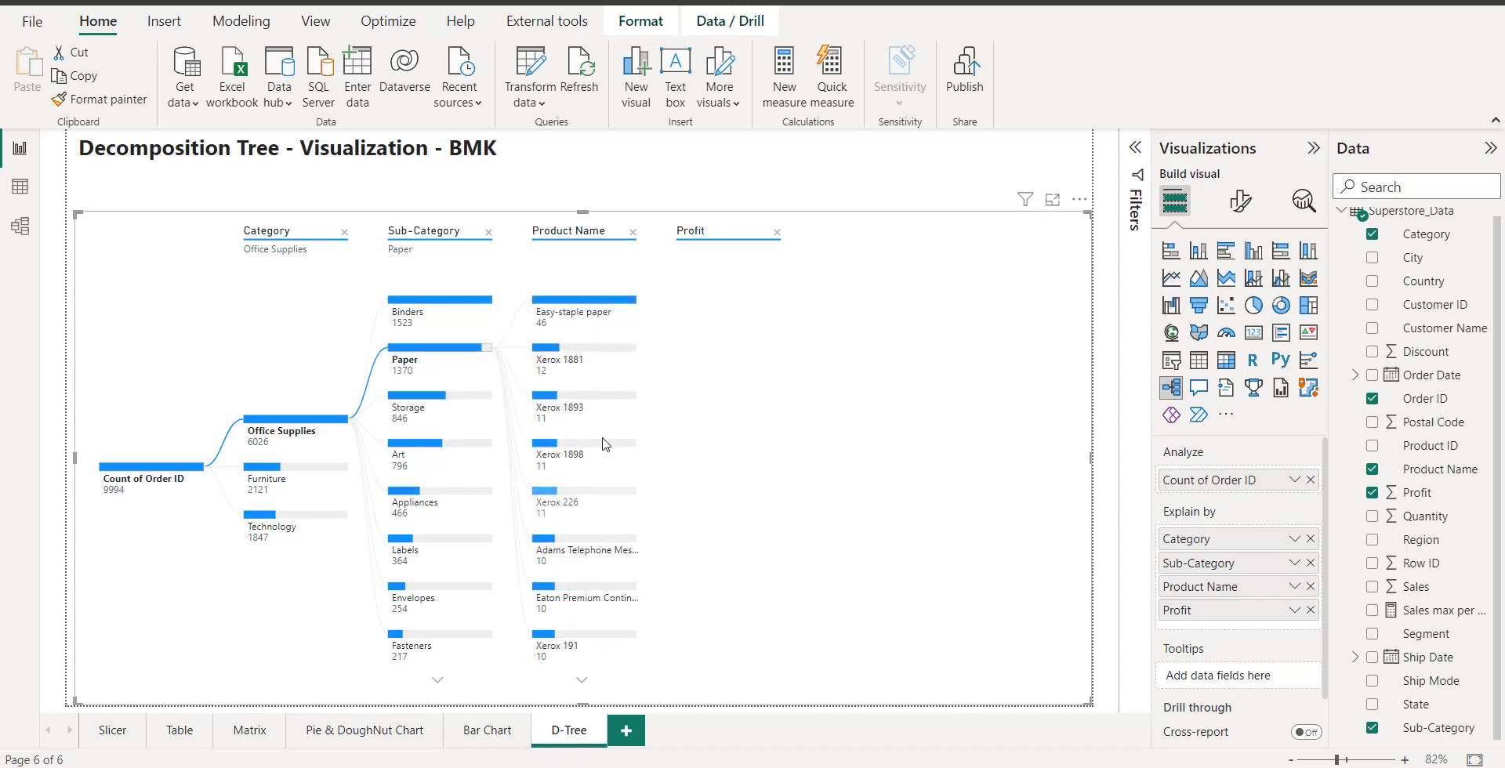
{"action": "left_click", "coordinate": [588, 313]}
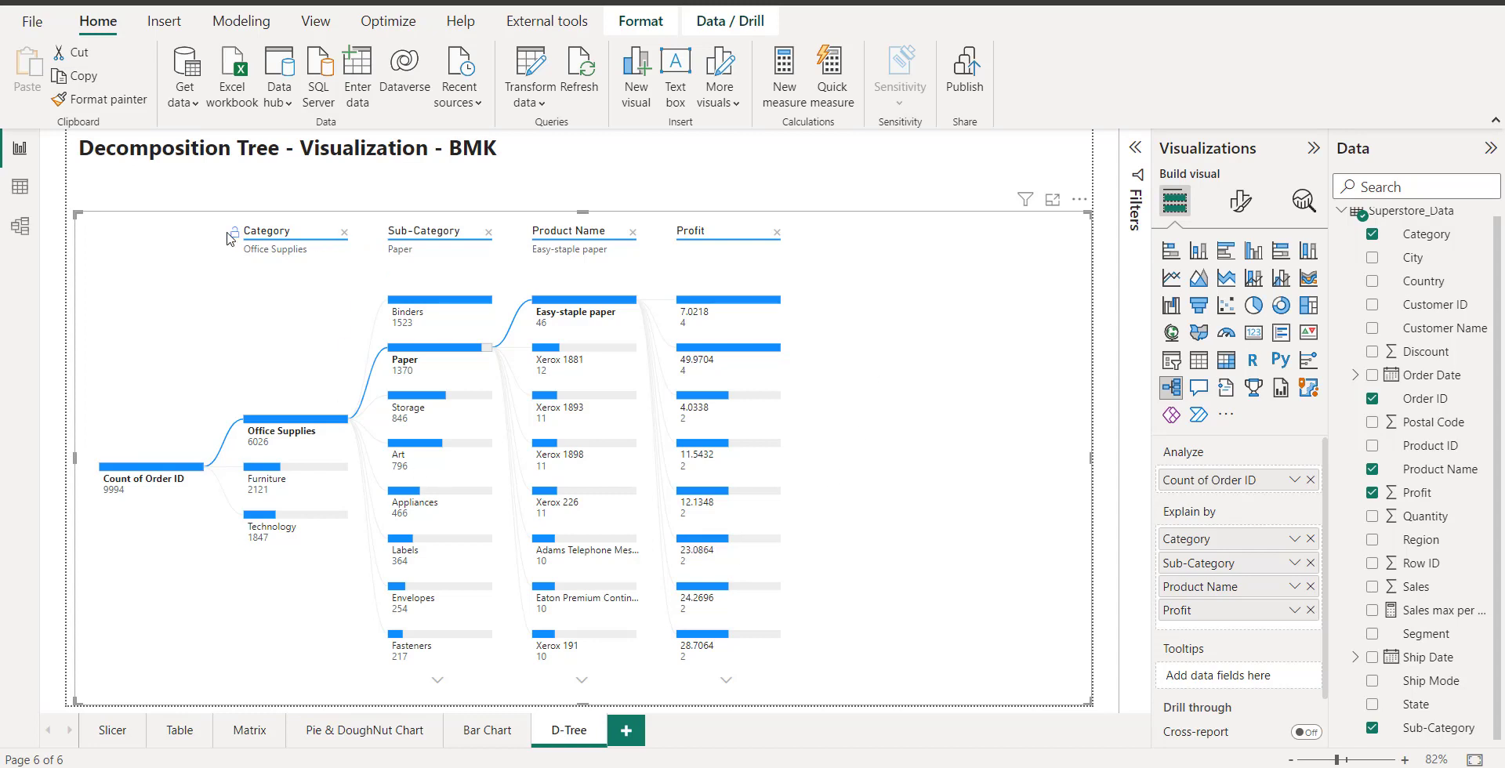
- Lock the Category, Sub-Category and Product Name levels, and check the options available for the Office Supplies node
{"action": "left_click", "coordinate": [380, 232]}
{"action": "left_click", "coordinate": [524, 233]}
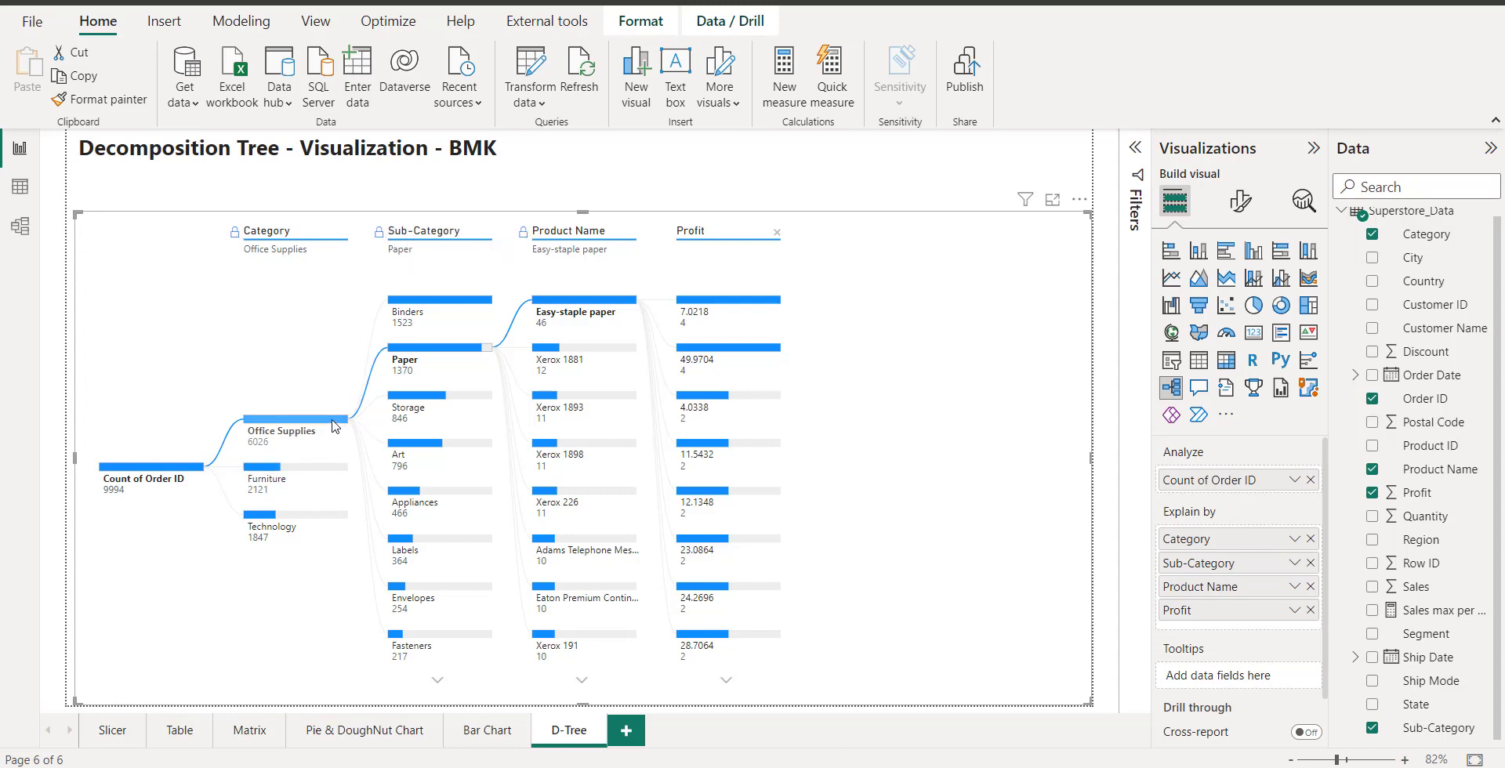
{"action": "right_click", "coordinate": [336, 427]}
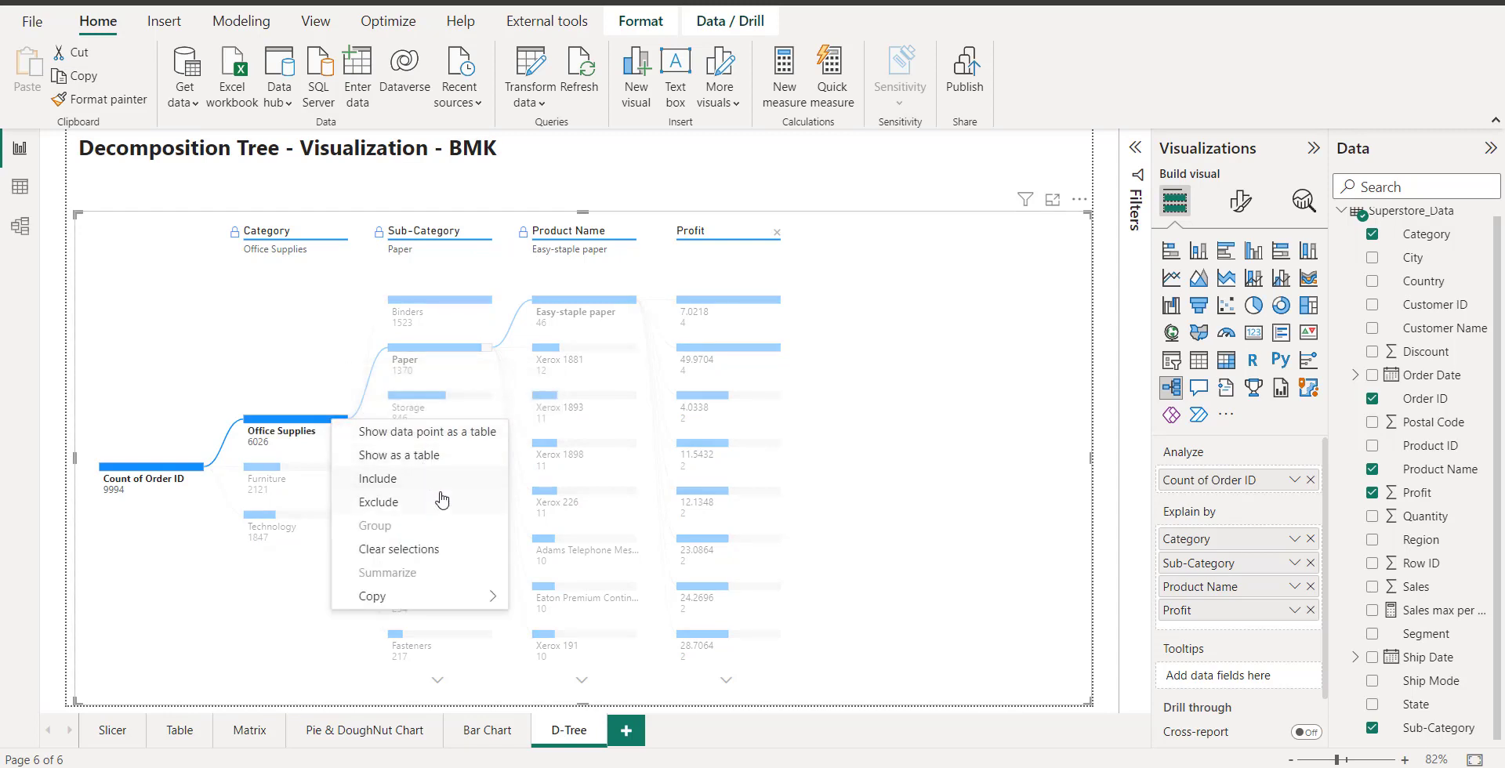
{"action": "left_click", "coordinate": [948, 430]}
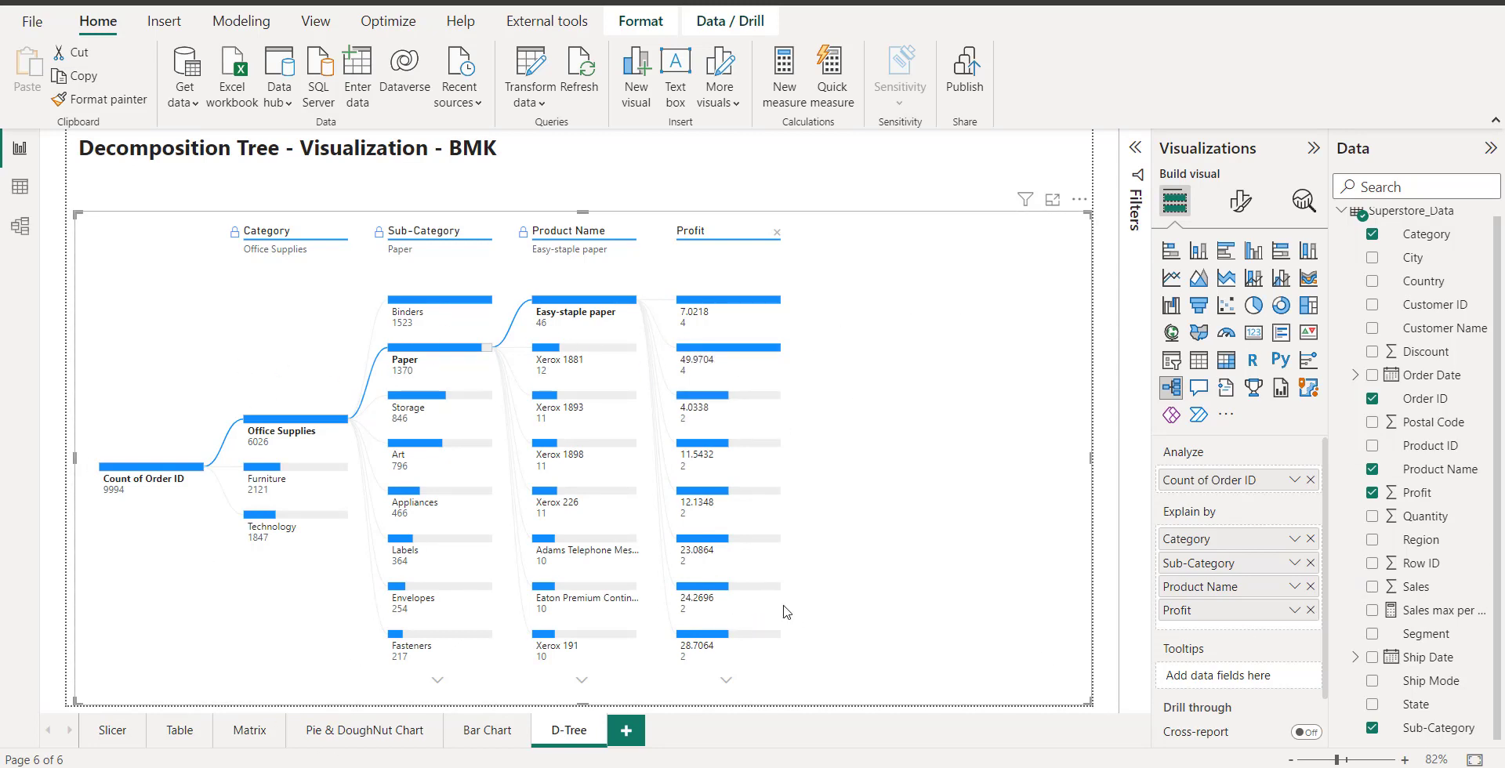
- Try Order ID as a tooltip field, check the tooltip on the Easy-staple paper node, and remove the field again
{"action": "scroll", "coordinate": [1188, 527], "scroll_direction": "down", "scroll_amount": 1}
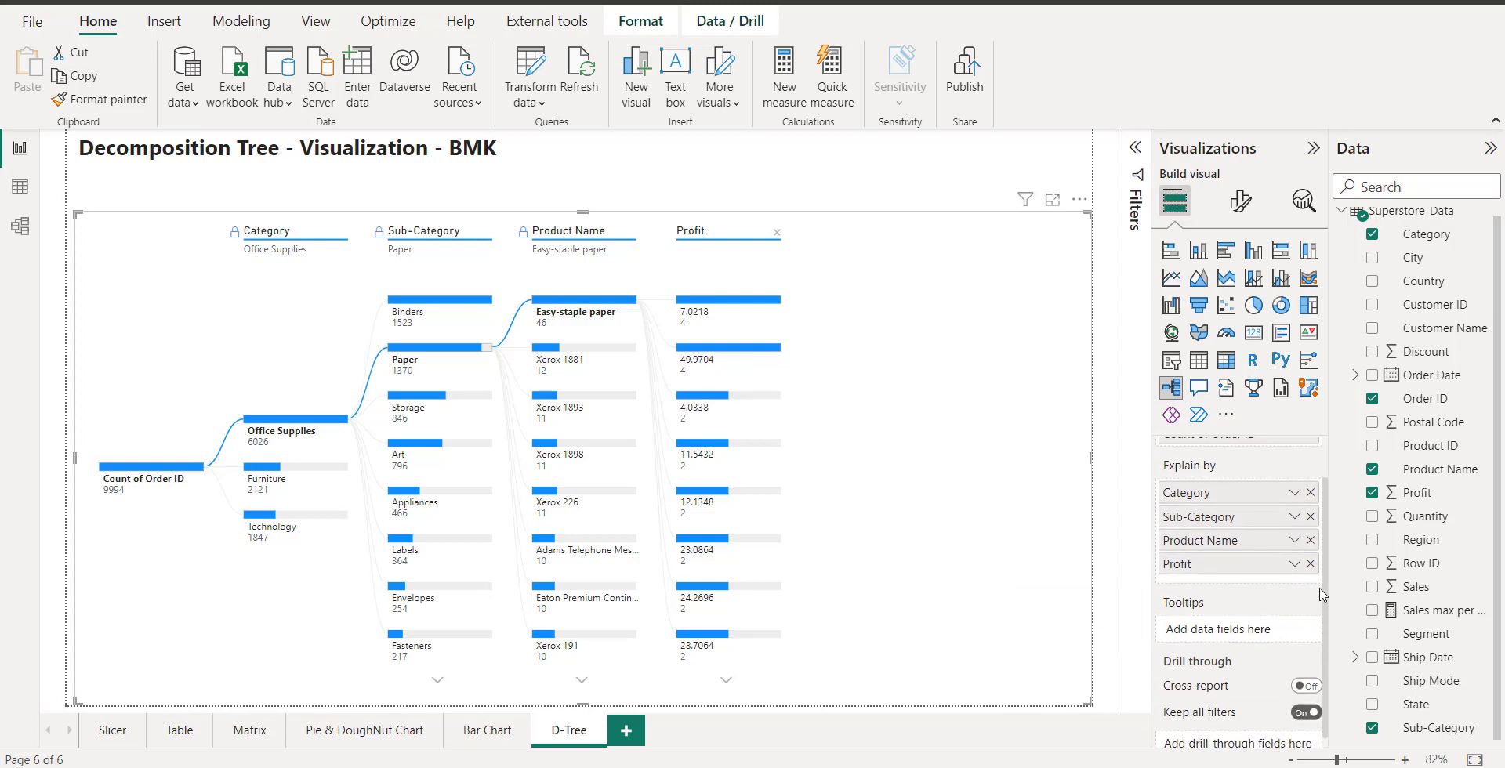
{"action": "left_click_drag", "start_coordinate": [1427, 400], "coordinate": [1255, 637]}
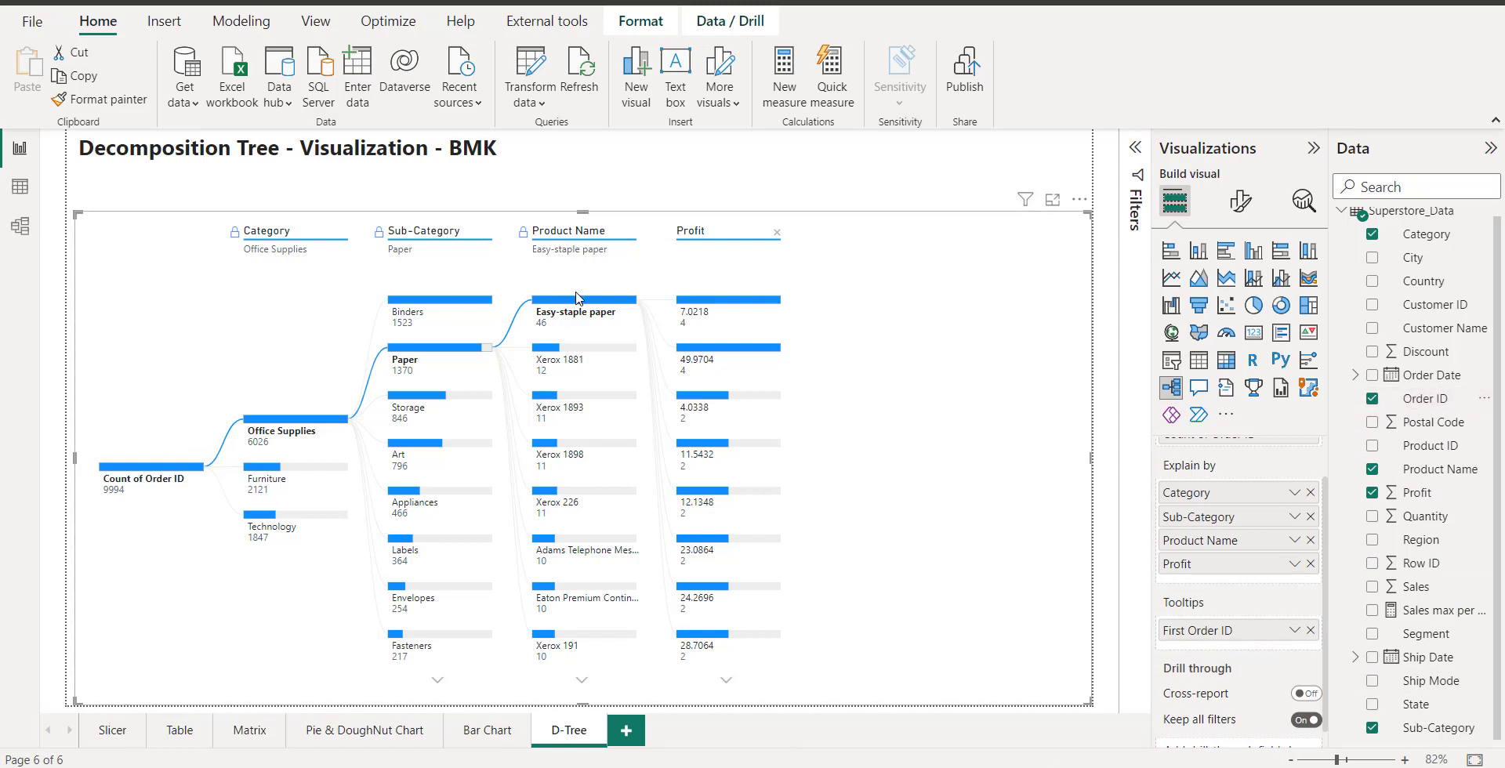
{"action": "mouse_move", "coordinate": [590, 306]}
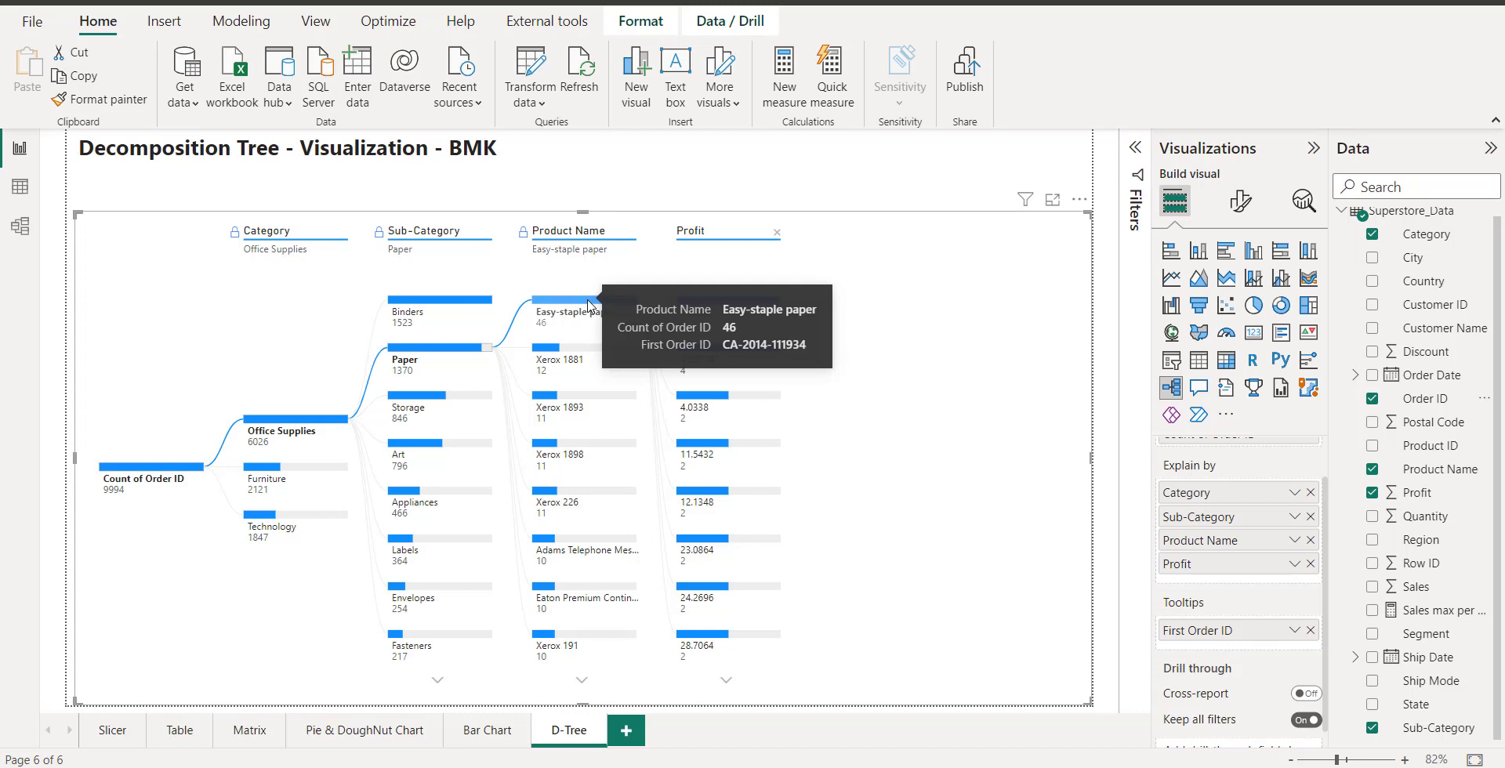
{"action": "left_click", "coordinate": [1310, 630]}
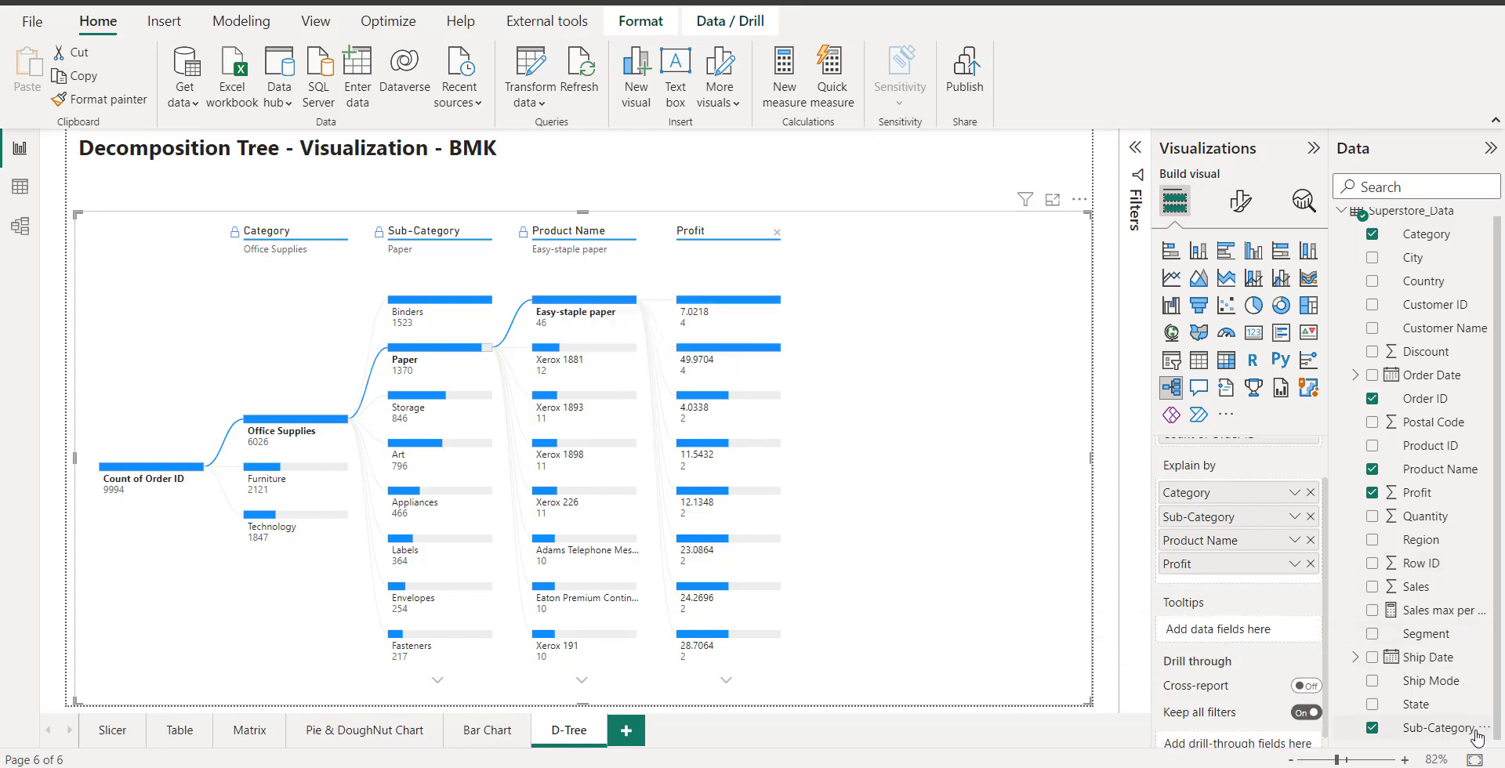
- Try Segment as a tooltip field, view it on the Easy-staple paper node, and remove the field again
{"action": "left_click_drag", "start_coordinate": [1425, 633], "coordinate": [1239, 631]}
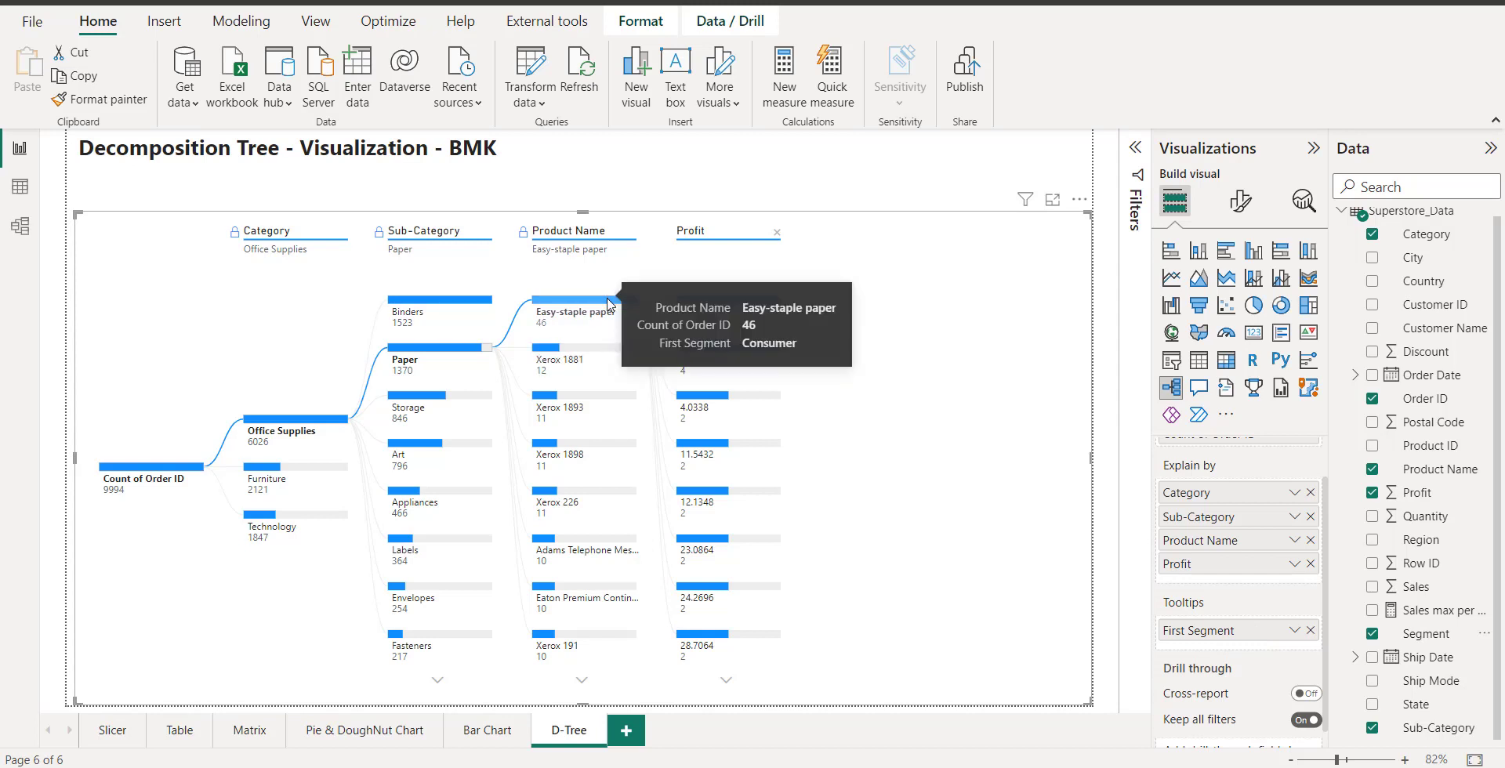
{"action": "left_click", "coordinate": [1312, 631]}
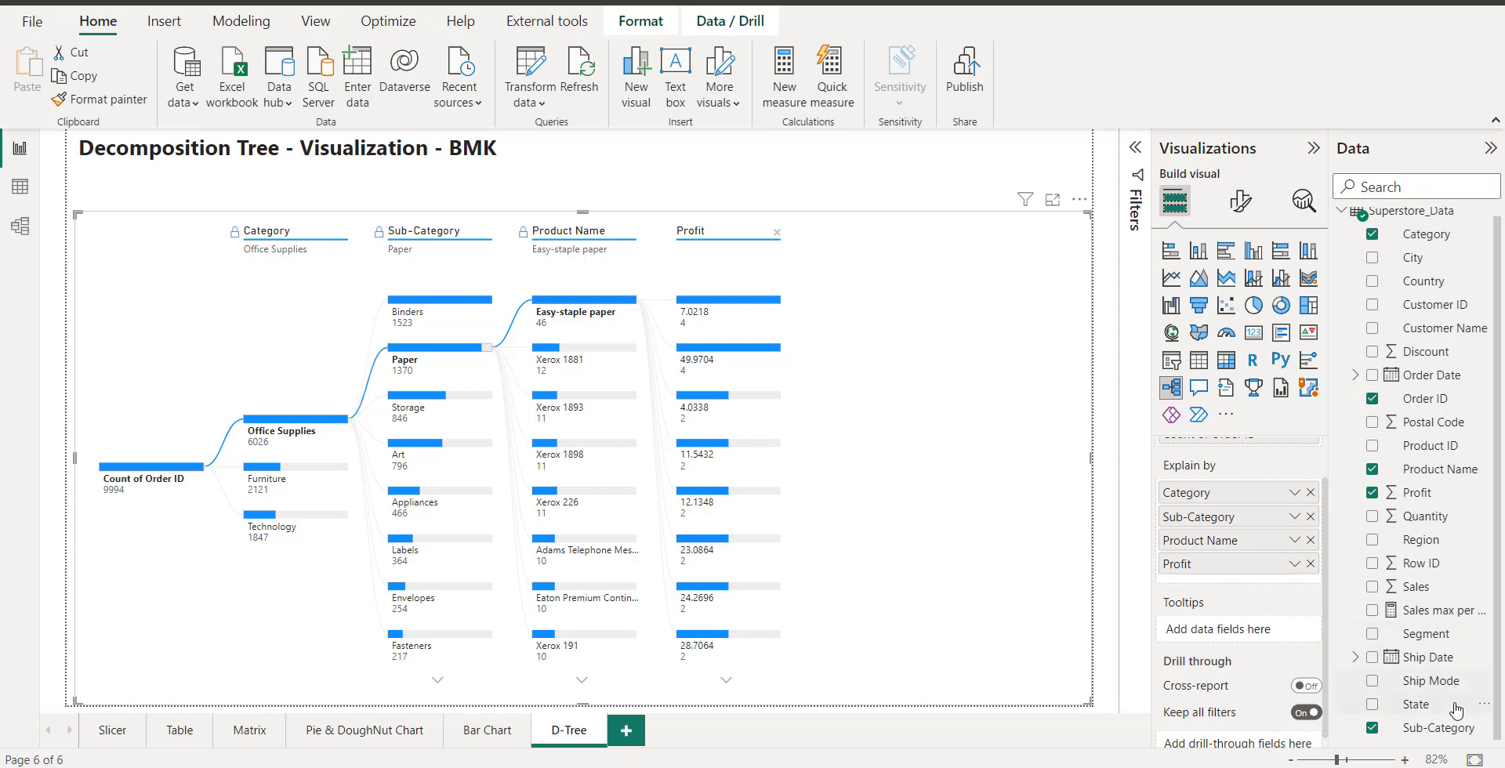
{"action": "scroll", "coordinate": [1440, 473], "scroll_direction": "up", "scroll_amount": 1}
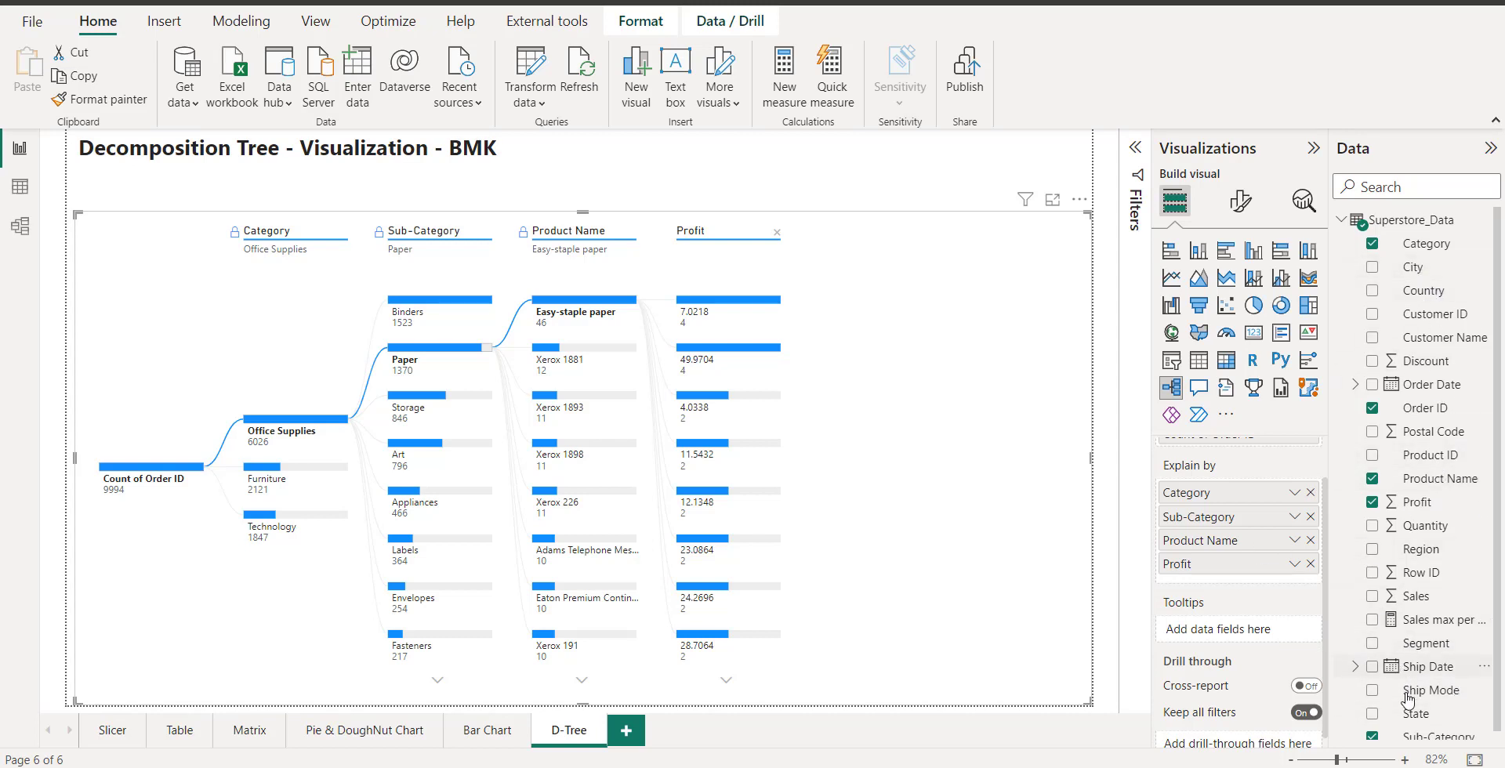
{"action": "scroll", "coordinate": [1384, 651], "scroll_direction": "down", "scroll_amount": 1}
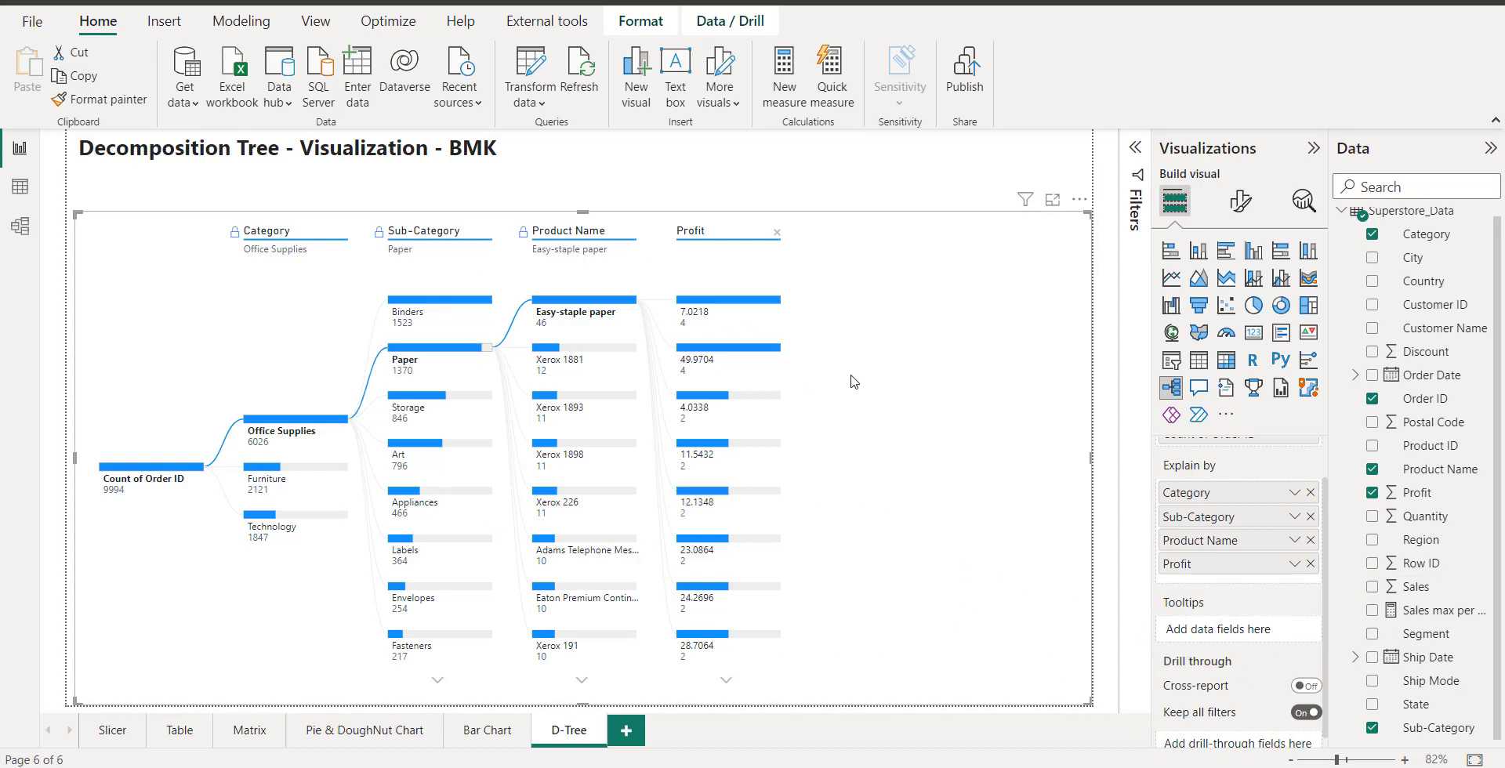
- Open the visual's Analysis formatting settings and examine the available analysis types
{"action": "left_click", "coordinate": [1239, 206]}
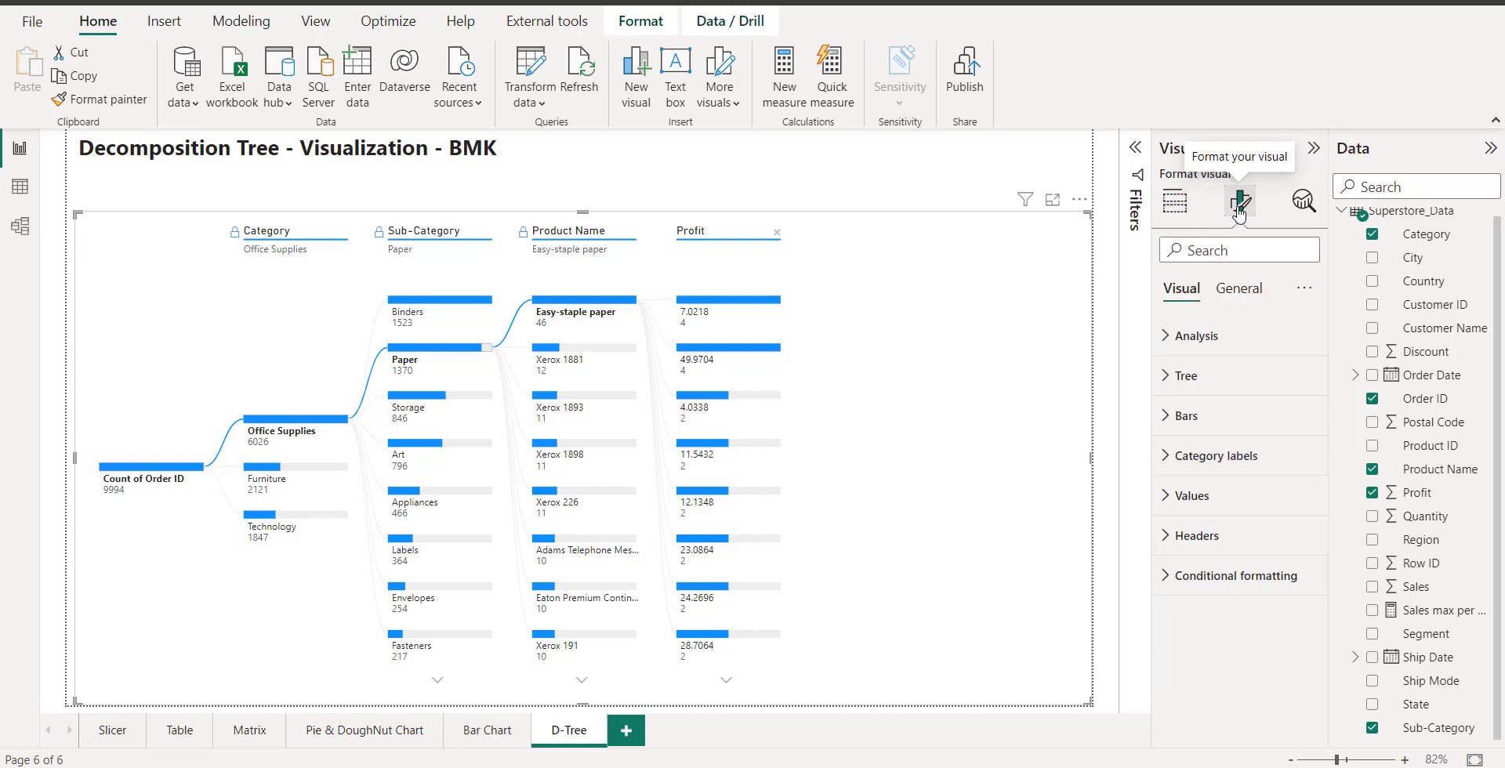
{"action": "left_click", "coordinate": [1166, 340]}
{"action": "left_click", "coordinate": [1301, 435]}
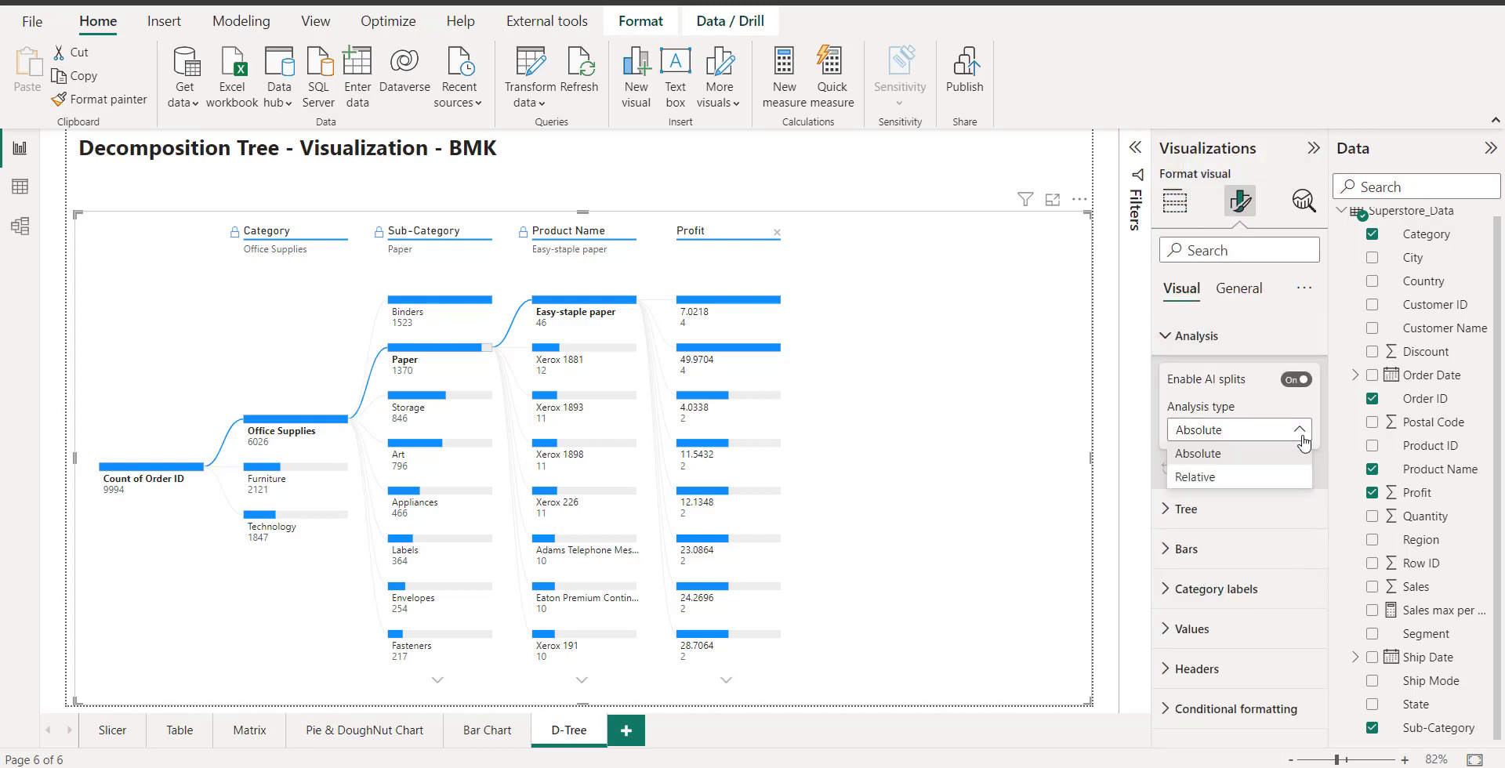
{"action": "left_click", "coordinate": [1303, 436]}
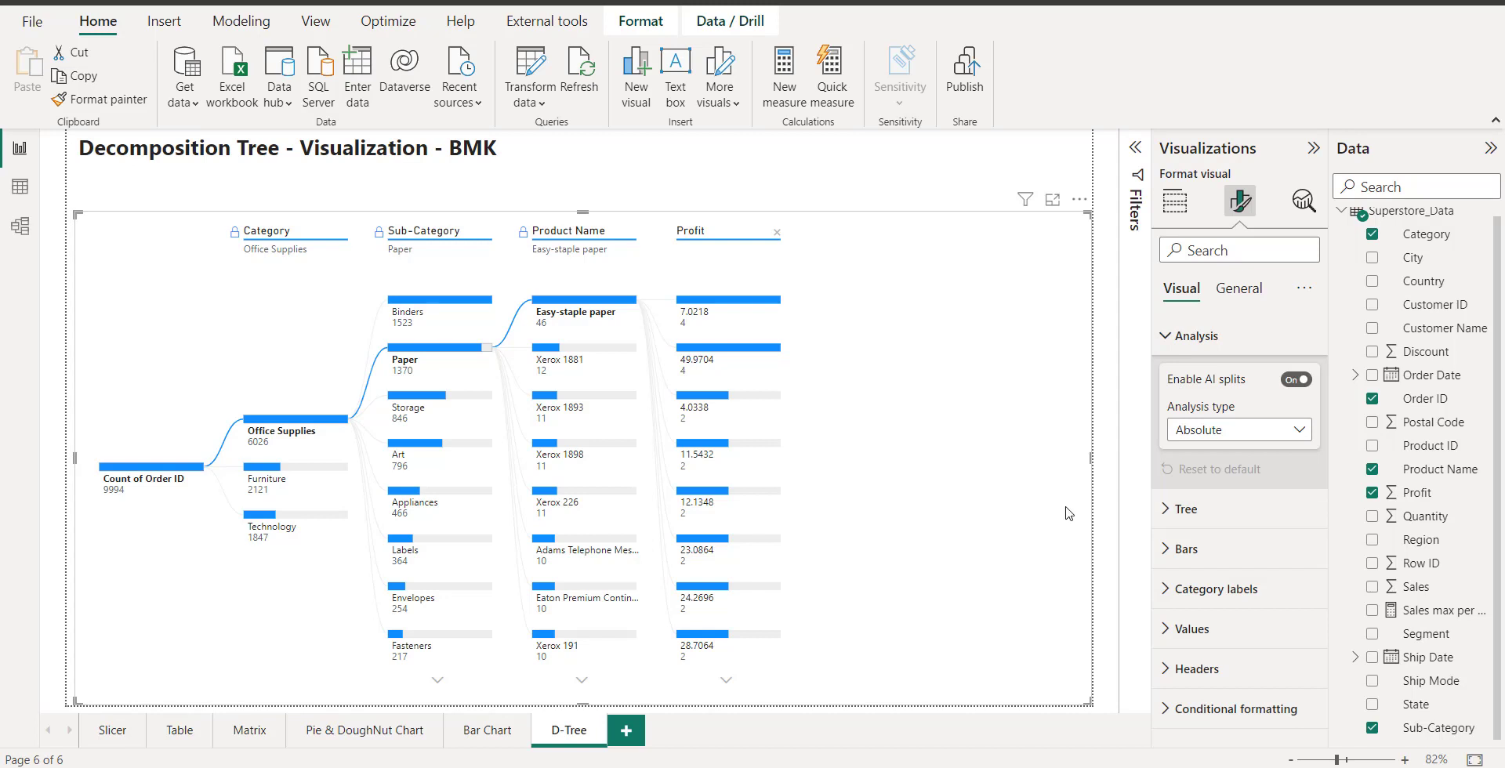
- Try the Dense tree density and set the density to Sparse
{"action": "left_click", "coordinate": [1169, 514]}
{"action": "scroll", "coordinate": [1168, 596], "scroll_direction": "down", "scroll_amount": 3}
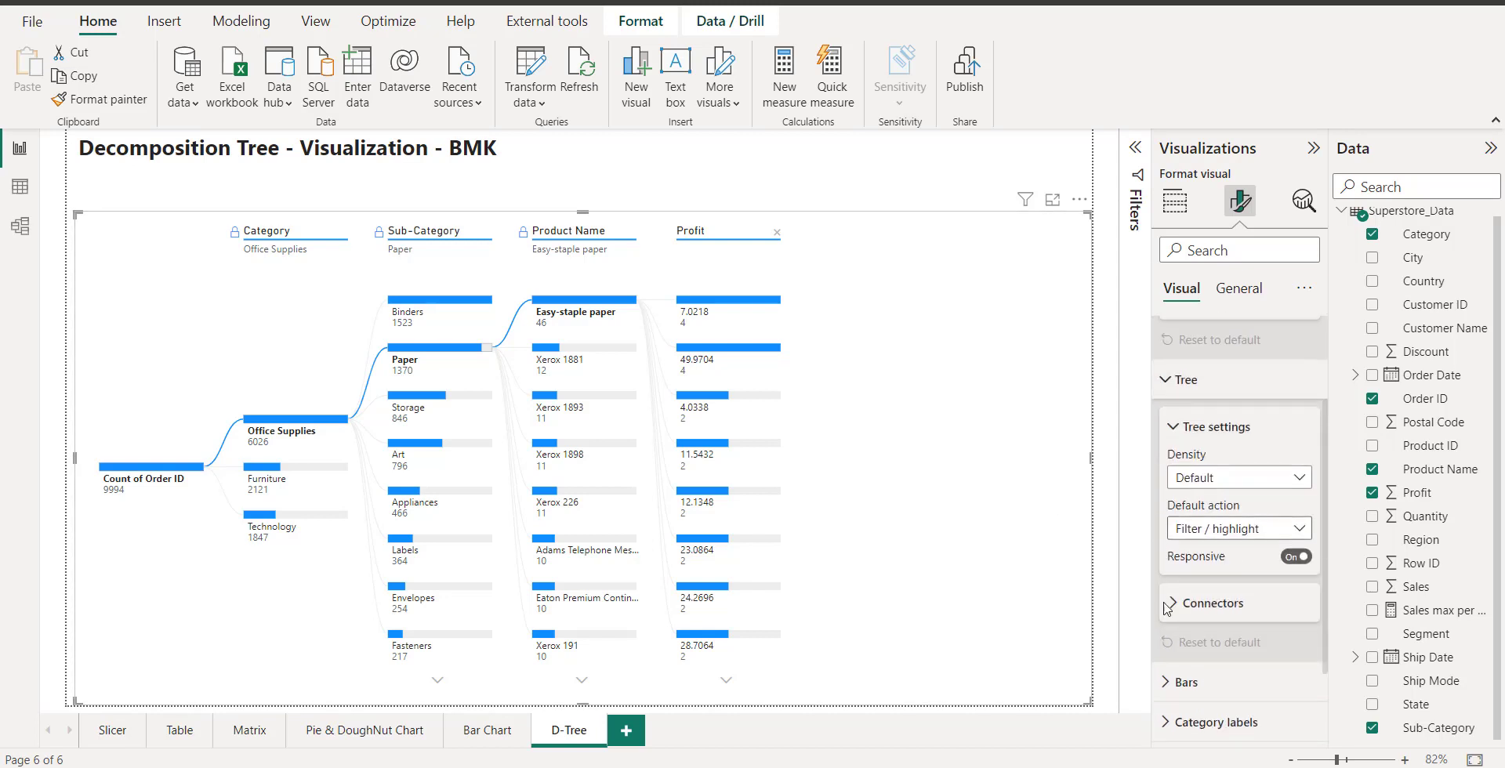
{"action": "left_click", "coordinate": [1302, 480]}
{"action": "left_click", "coordinate": [1232, 503]}
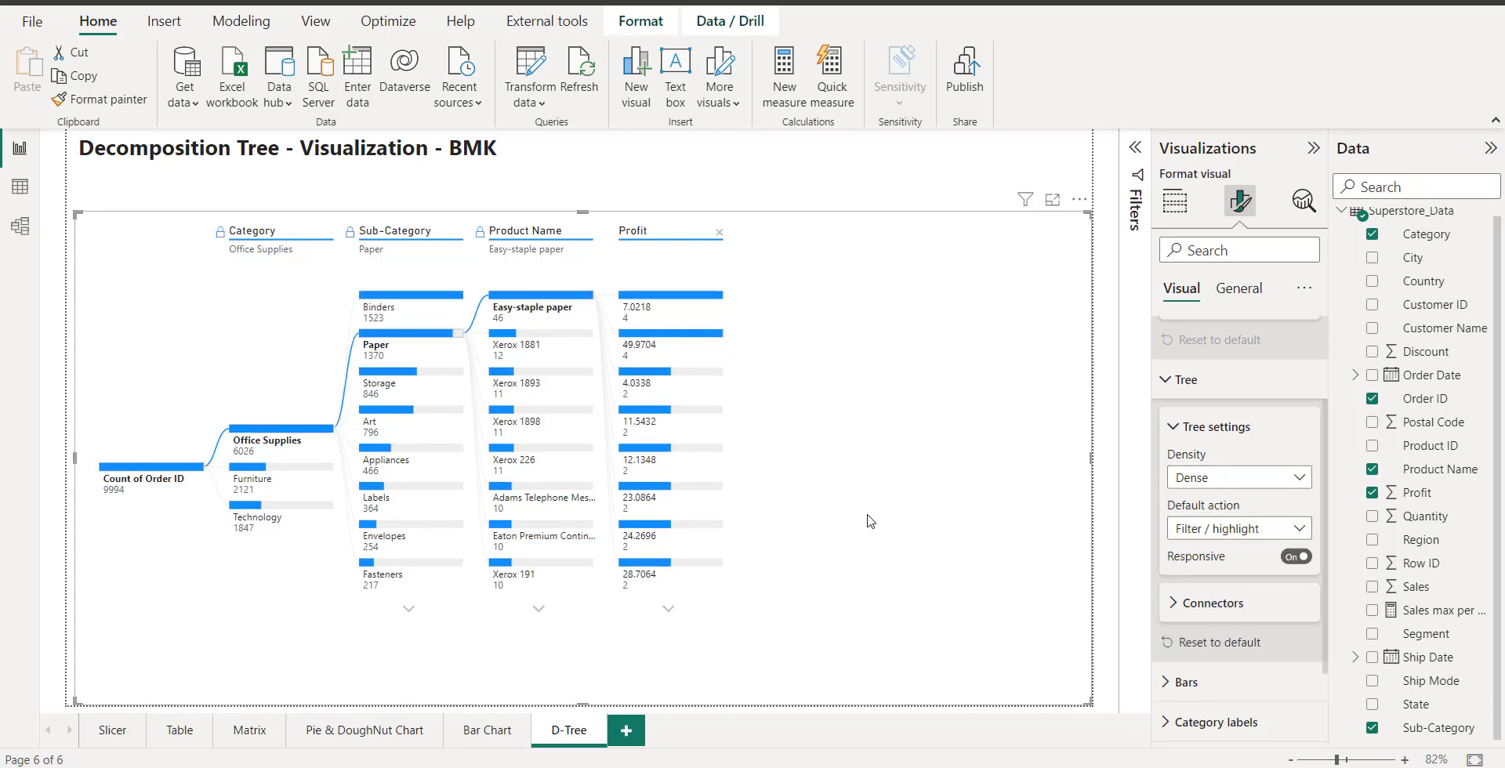
{"action": "left_click", "coordinate": [1261, 479]}
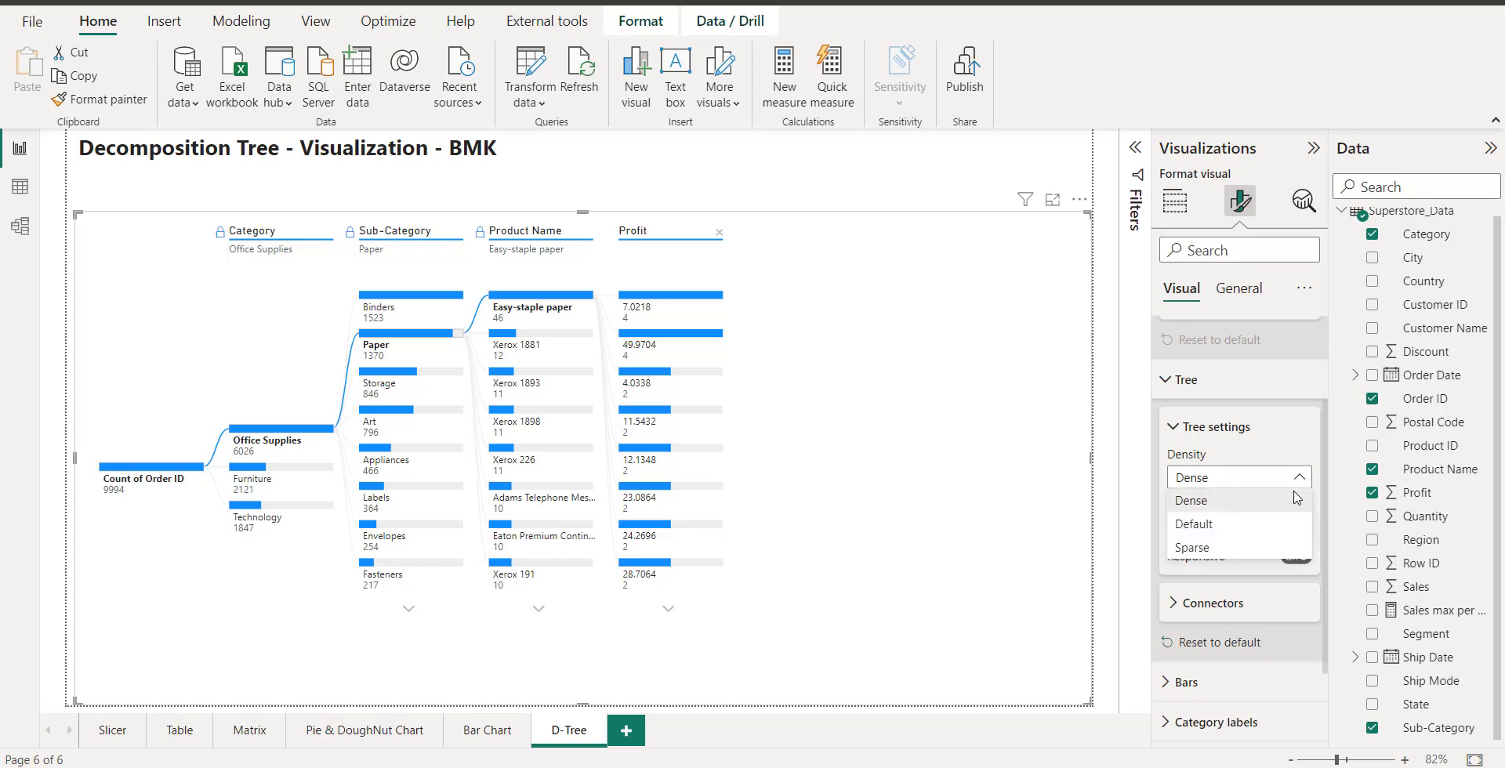
{"action": "left_click", "coordinate": [1262, 549]}
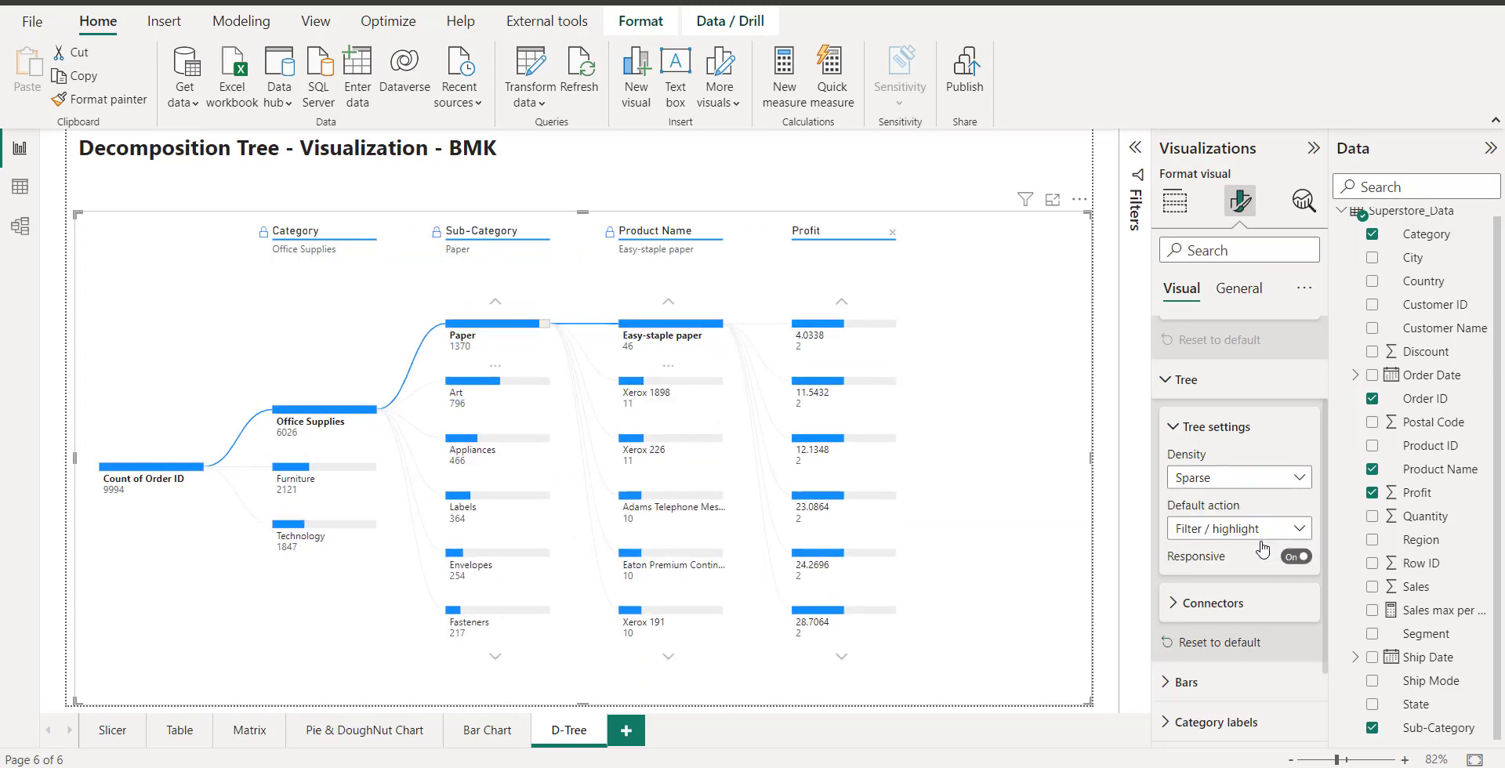
- Try Collapse as the tree's default action and switch it back to Filter / highlight
{"action": "left_click", "coordinate": [1301, 533]}
{"action": "left_click", "coordinate": [1266, 571]}
{"action": "left_click", "coordinate": [1300, 540]}
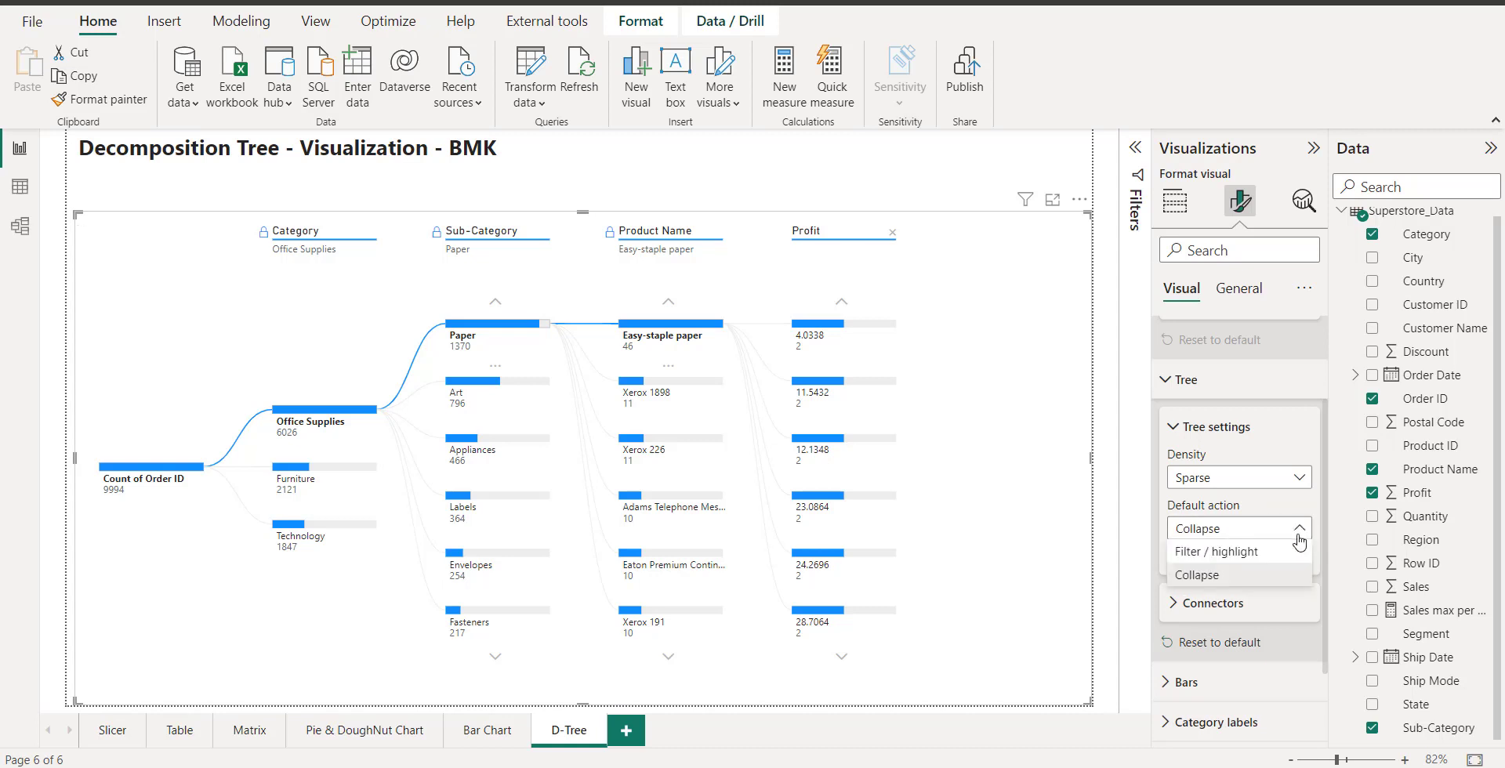
{"action": "left_click", "coordinate": [1255, 534]}
{"action": "left_click", "coordinate": [1247, 533]}
{"action": "left_click", "coordinate": [1200, 574]}
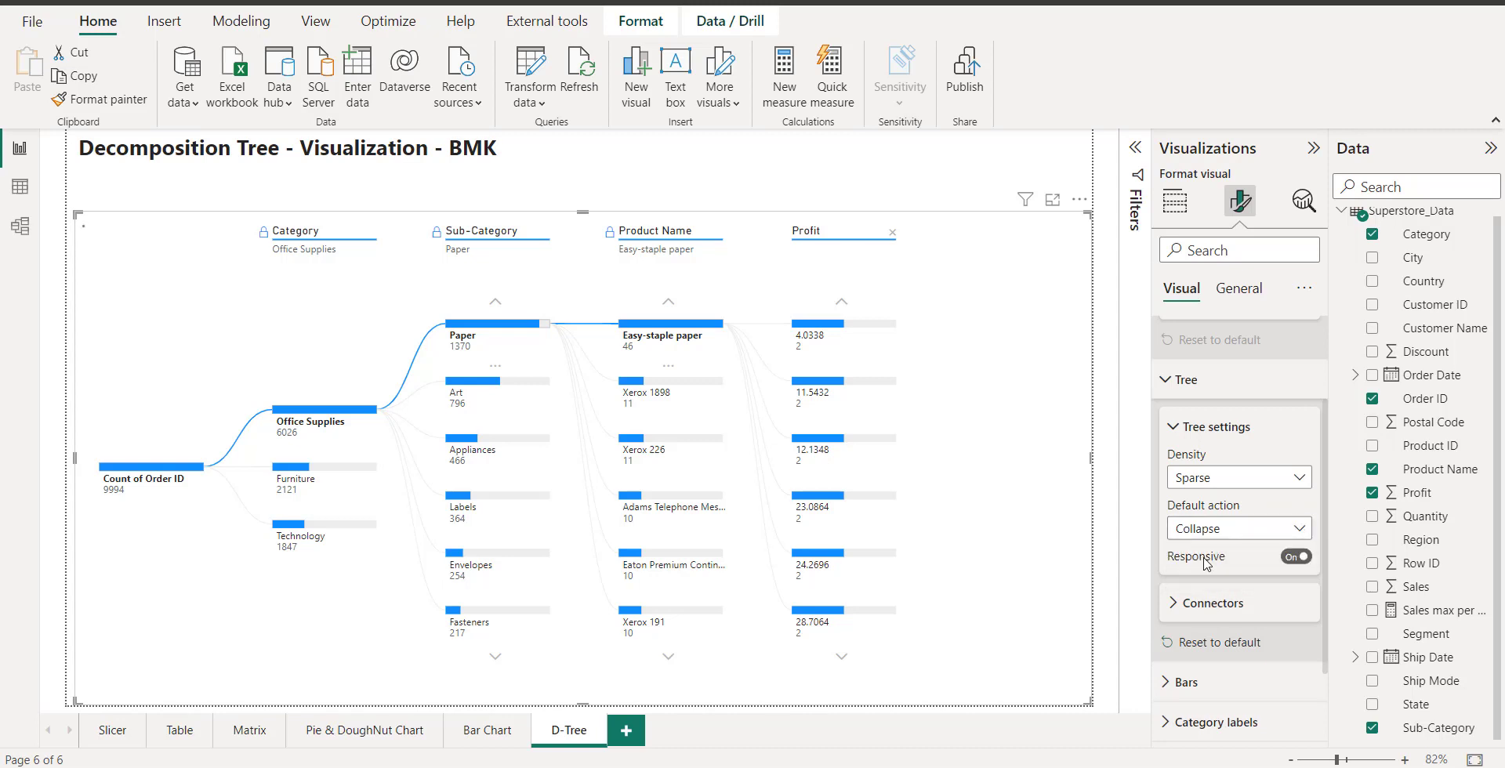
- Set the colour of the tree's unselected connector lines to dark yellow
{"action": "scroll", "coordinate": [1236, 580], "scroll_direction": "down", "scroll_amount": 1}
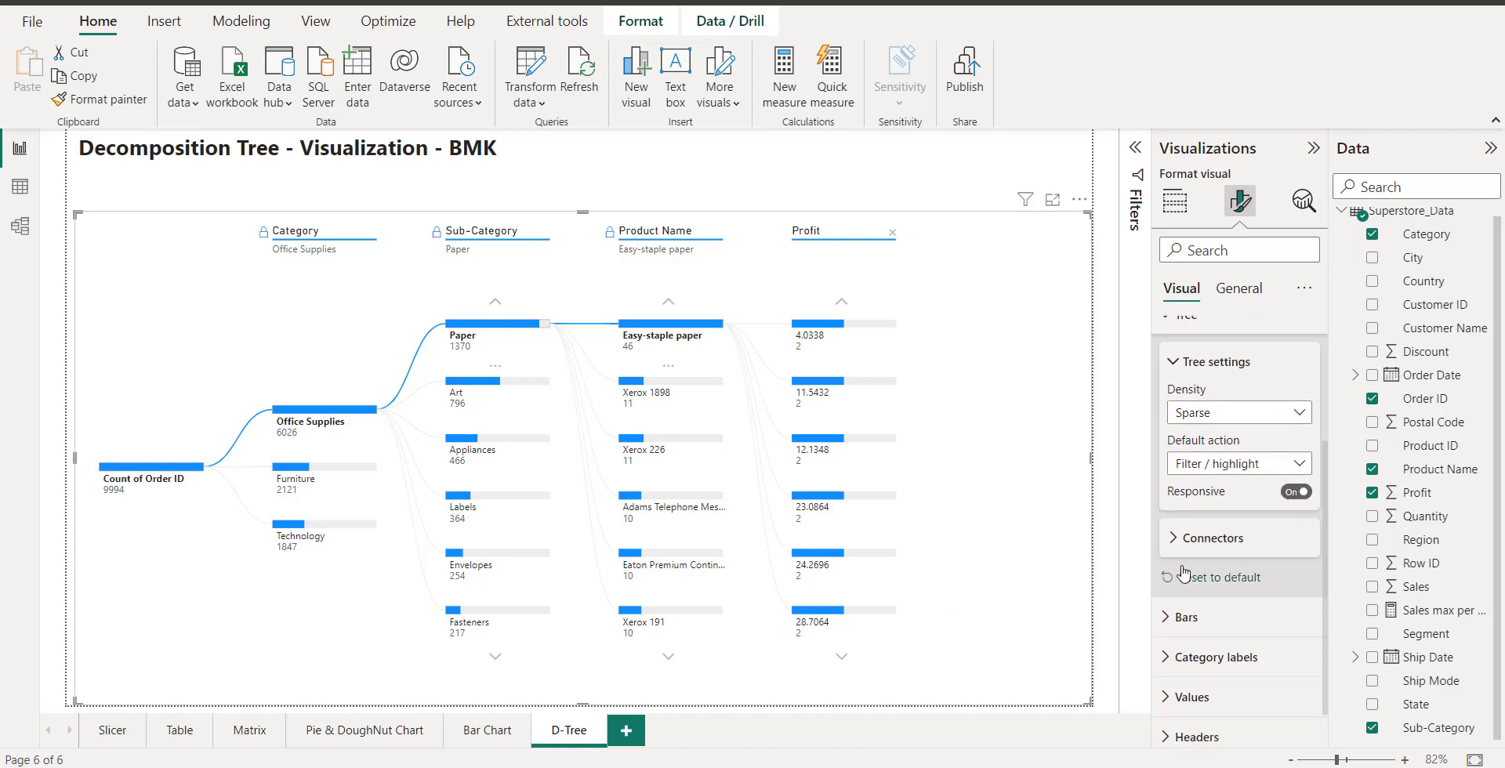
{"action": "left_click", "coordinate": [1182, 539]}
{"action": "scroll", "coordinate": [1240, 568], "scroll_direction": "down", "scroll_amount": 2}
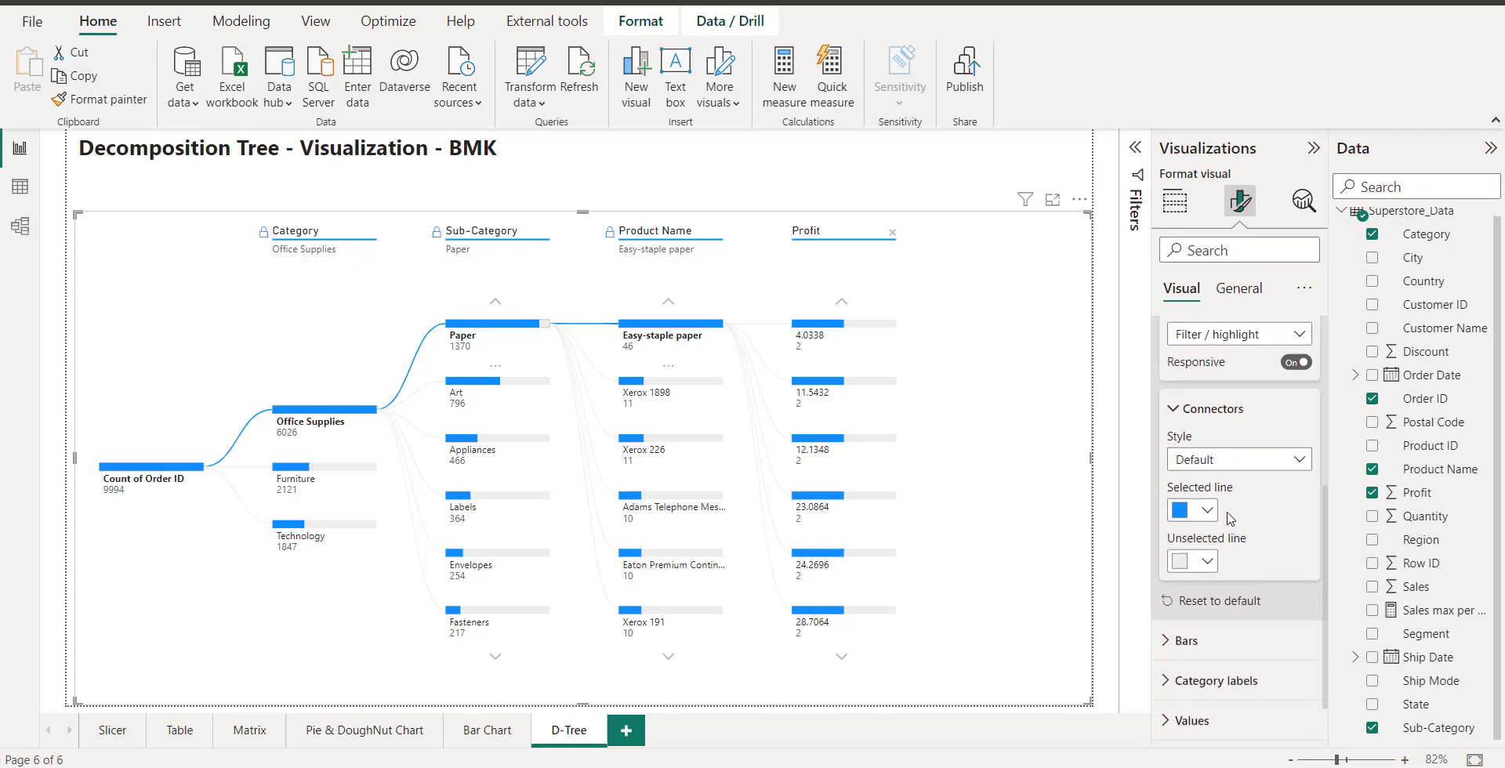
{"action": "left_click", "coordinate": [1200, 562]}
{"action": "left_click", "coordinate": [1412, 475]}
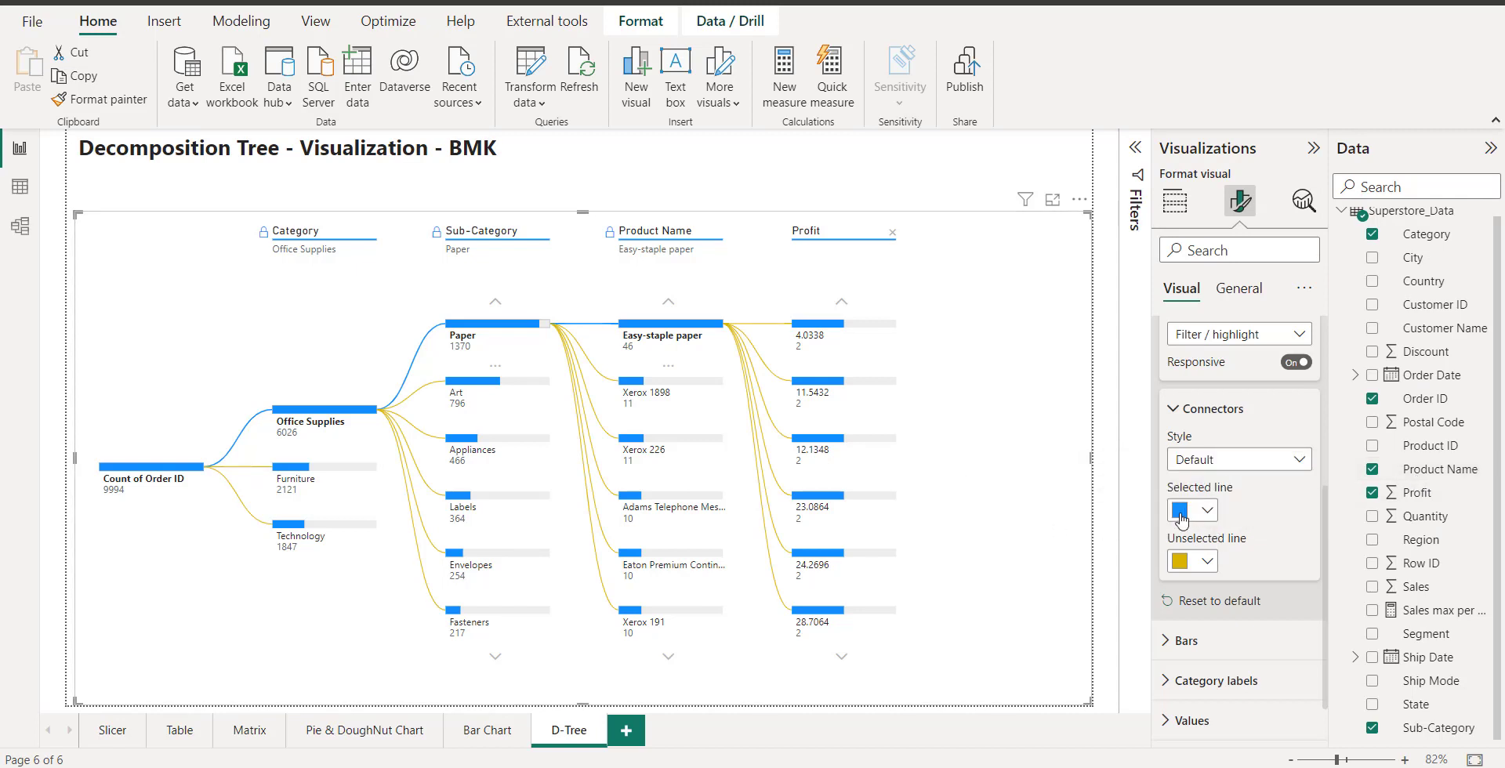
- Try black for the tree's selected connector lines and set their colour to red
{"action": "left_click", "coordinate": [1183, 516]}
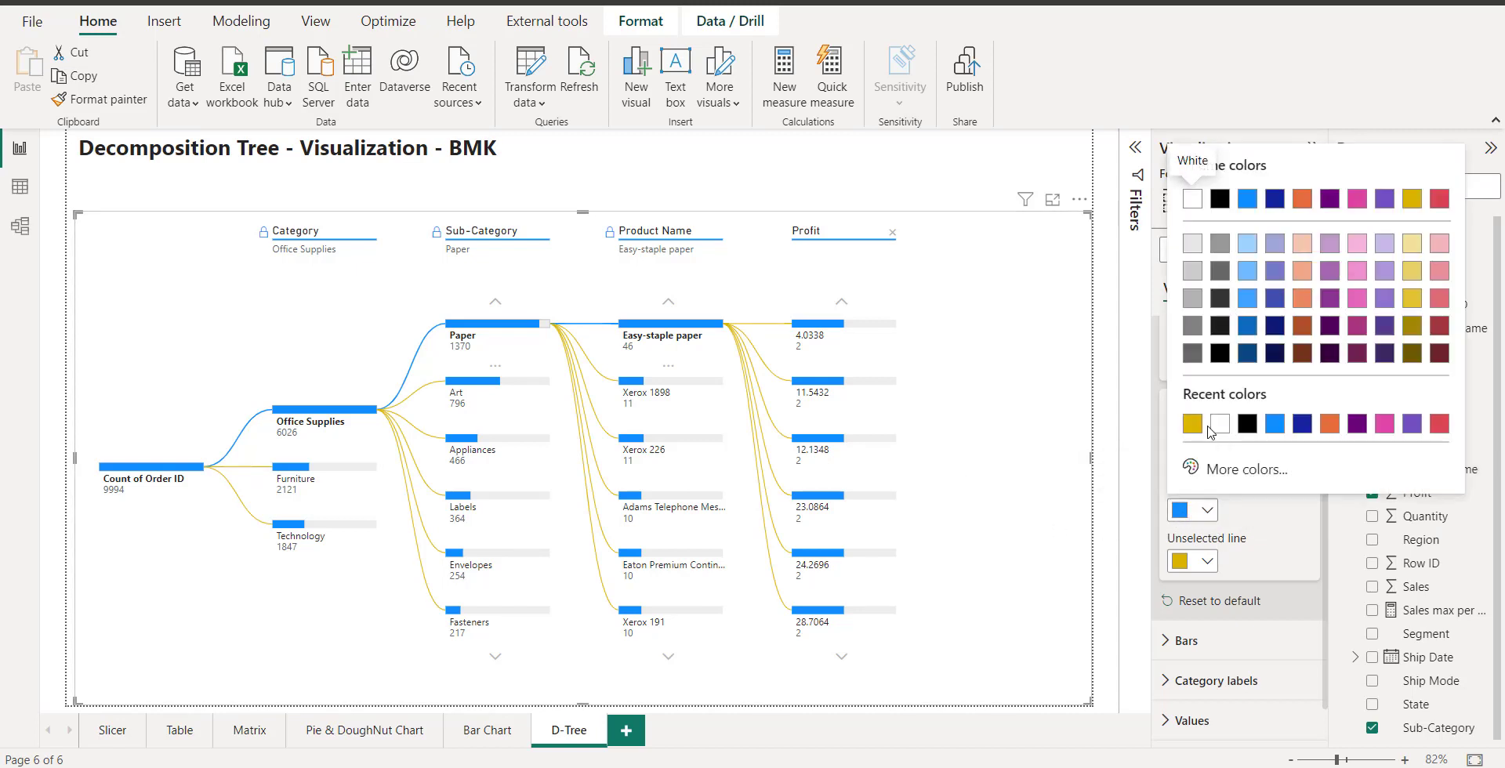
{"action": "left_click", "coordinate": [1247, 424]}
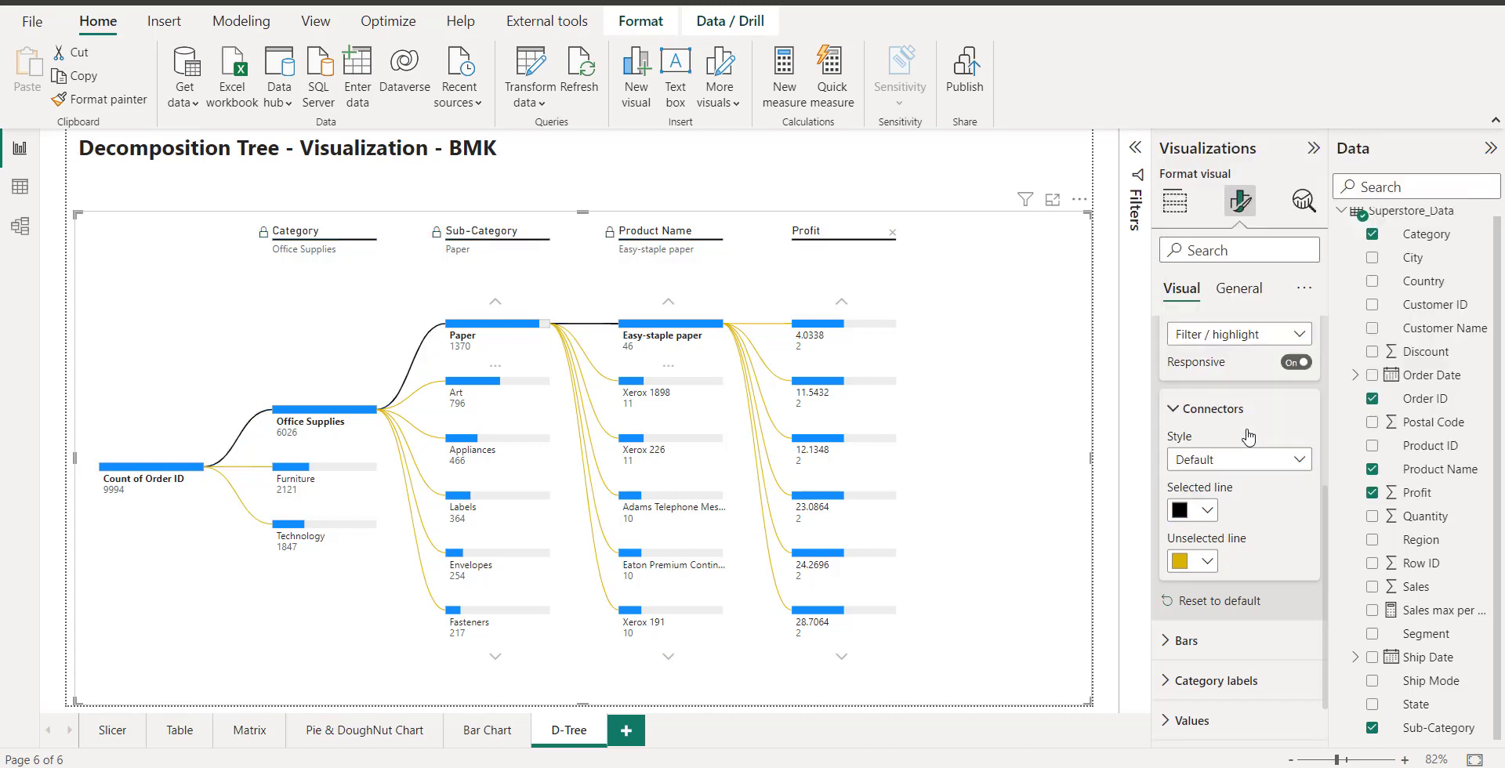
{"action": "left_click", "coordinate": [1208, 511]}
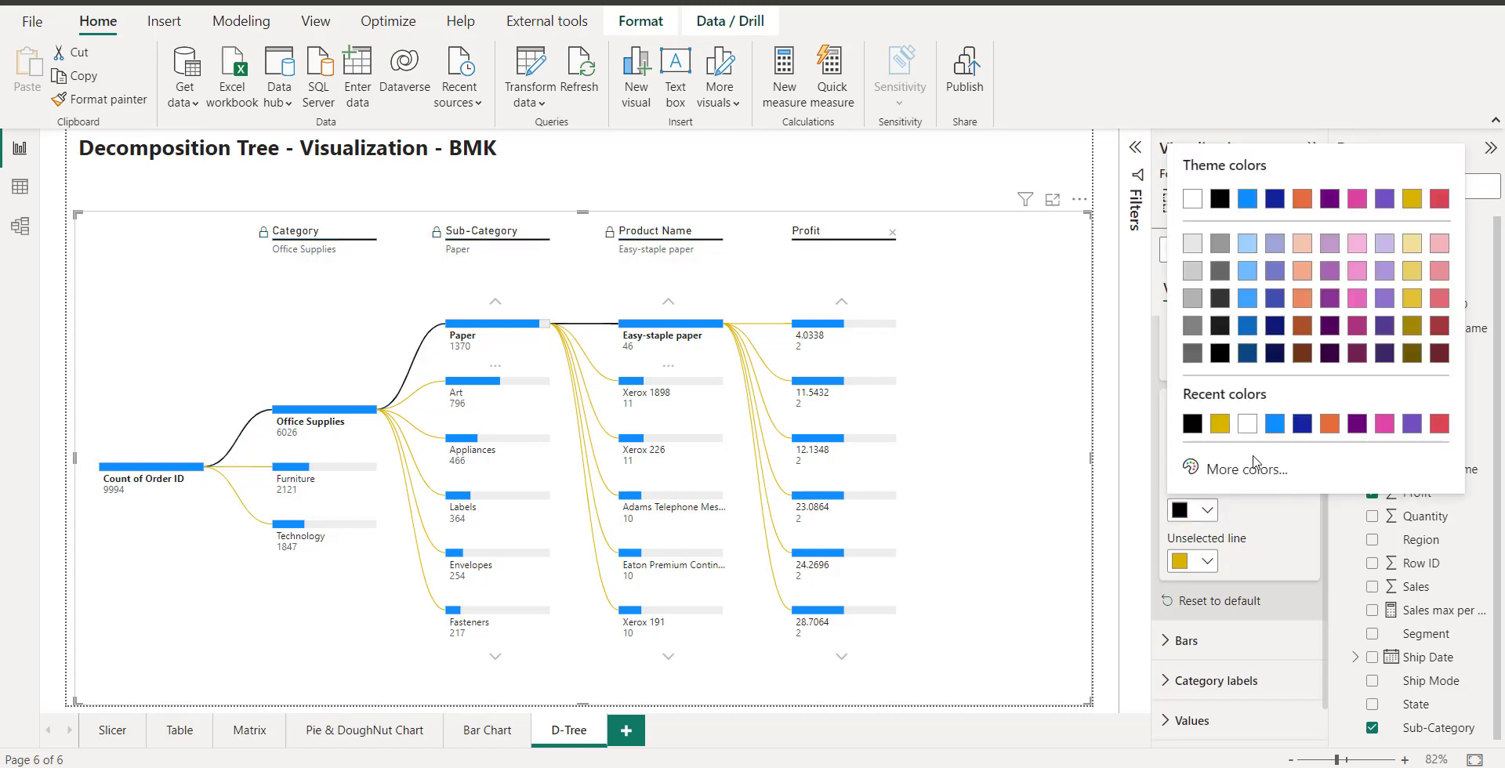
{"action": "left_click", "coordinate": [1440, 425]}
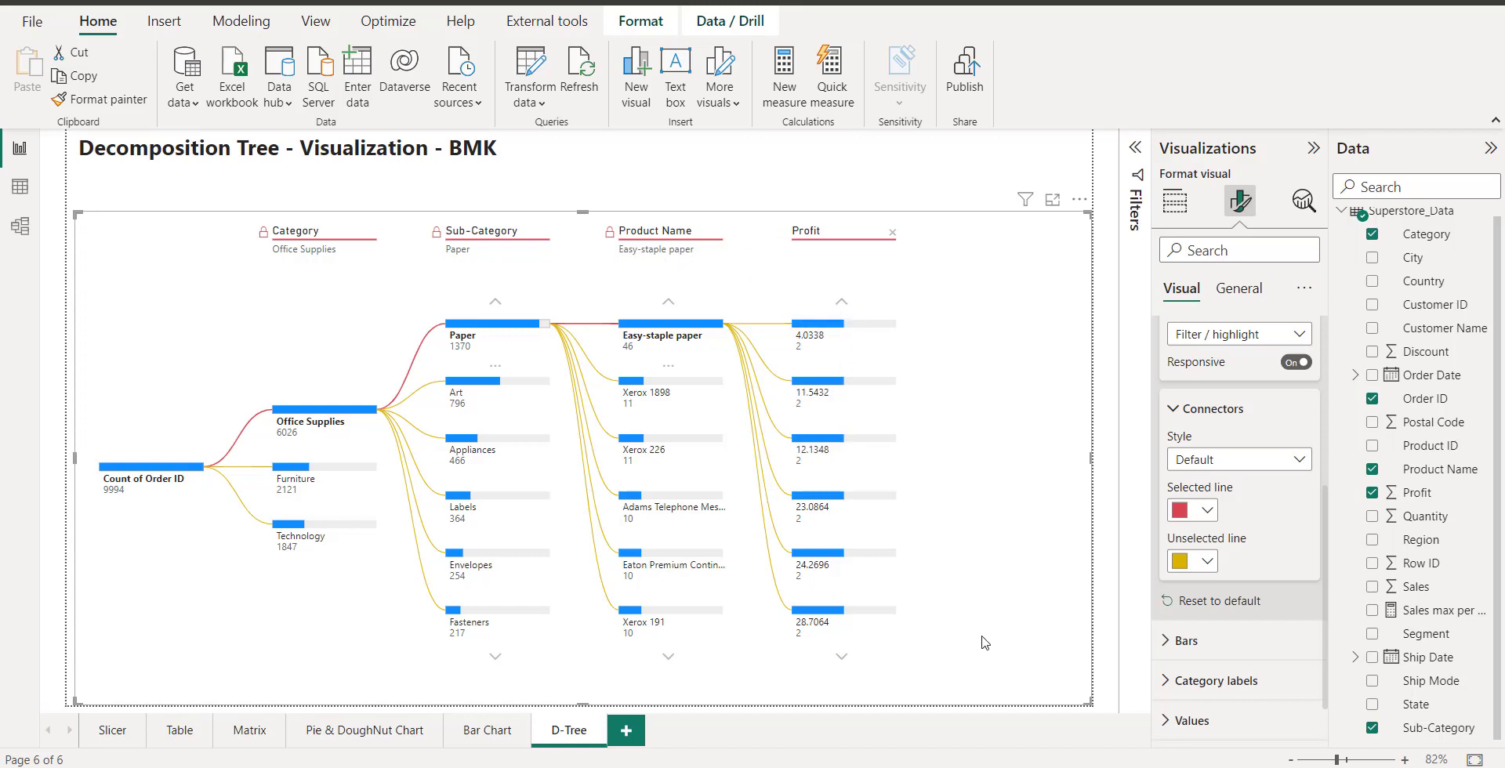
- Try scaling the tree's bars to Top node and switch the scale back to Level maximum
{"action": "scroll", "coordinate": [1278, 645], "scroll_direction": "down", "scroll_amount": 1}
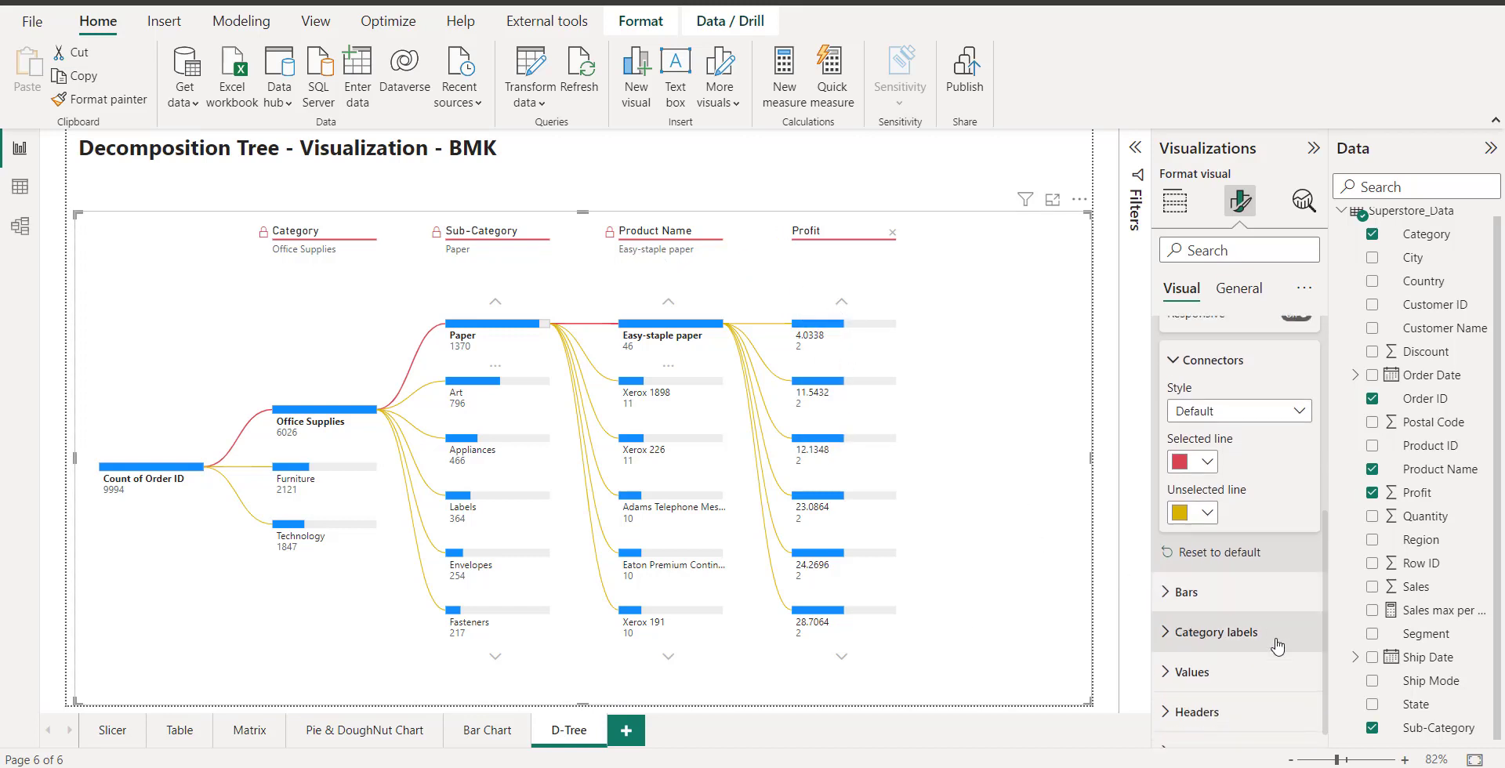
{"action": "left_click", "coordinate": [1166, 577]}
{"action": "scroll", "coordinate": [1223, 627], "scroll_direction": "down", "scroll_amount": 2}
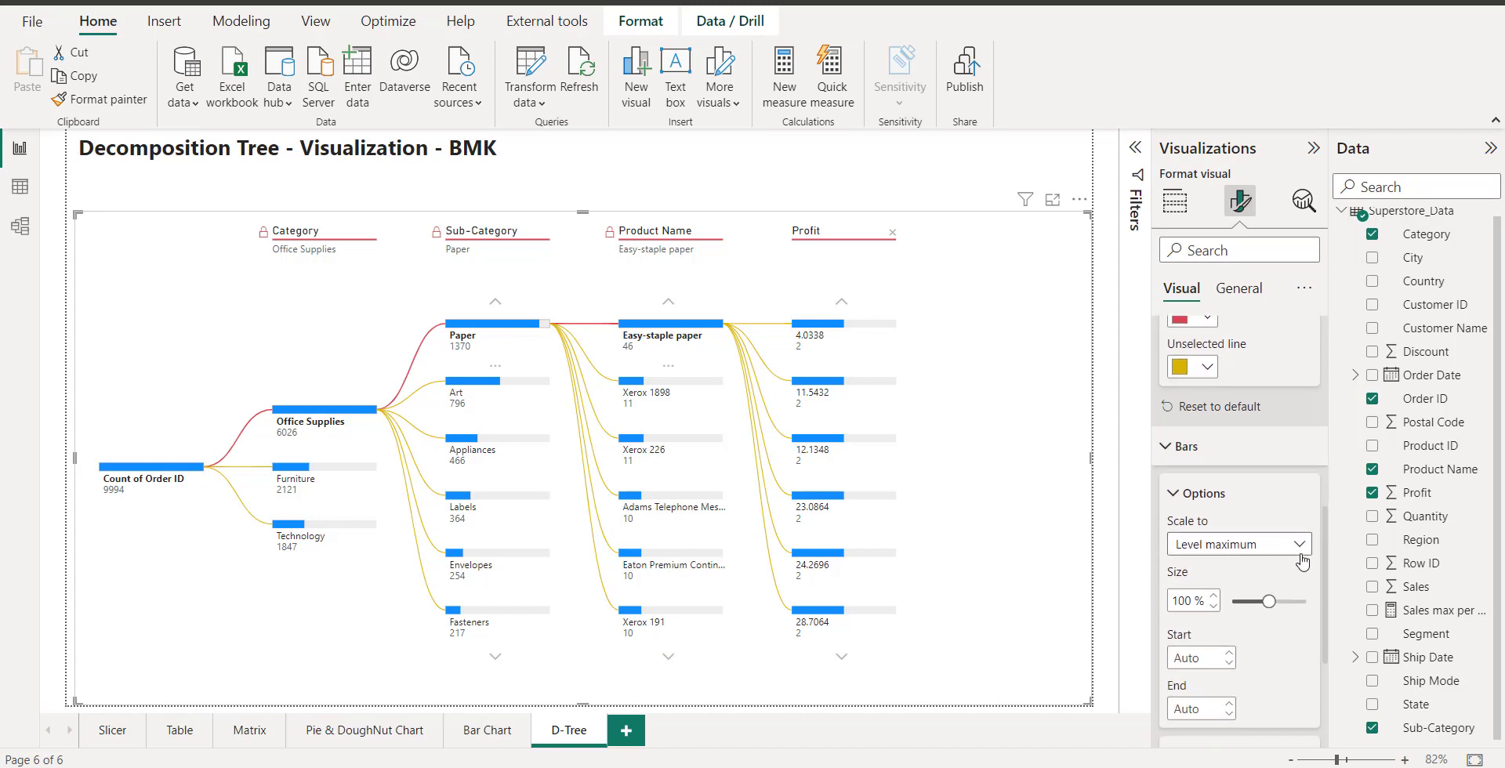
{"action": "left_click", "coordinate": [1302, 546]}
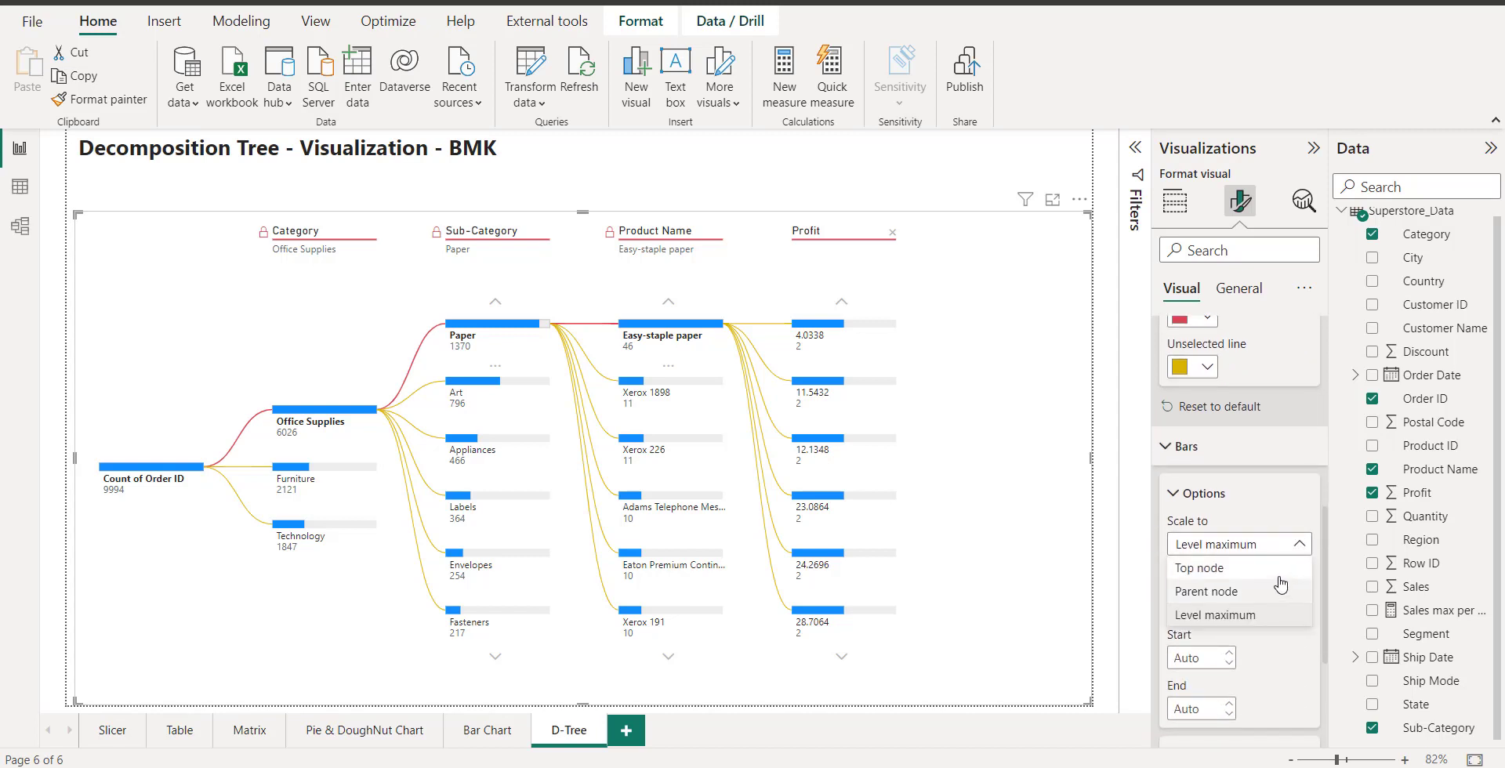
{"action": "left_click", "coordinate": [1279, 571]}
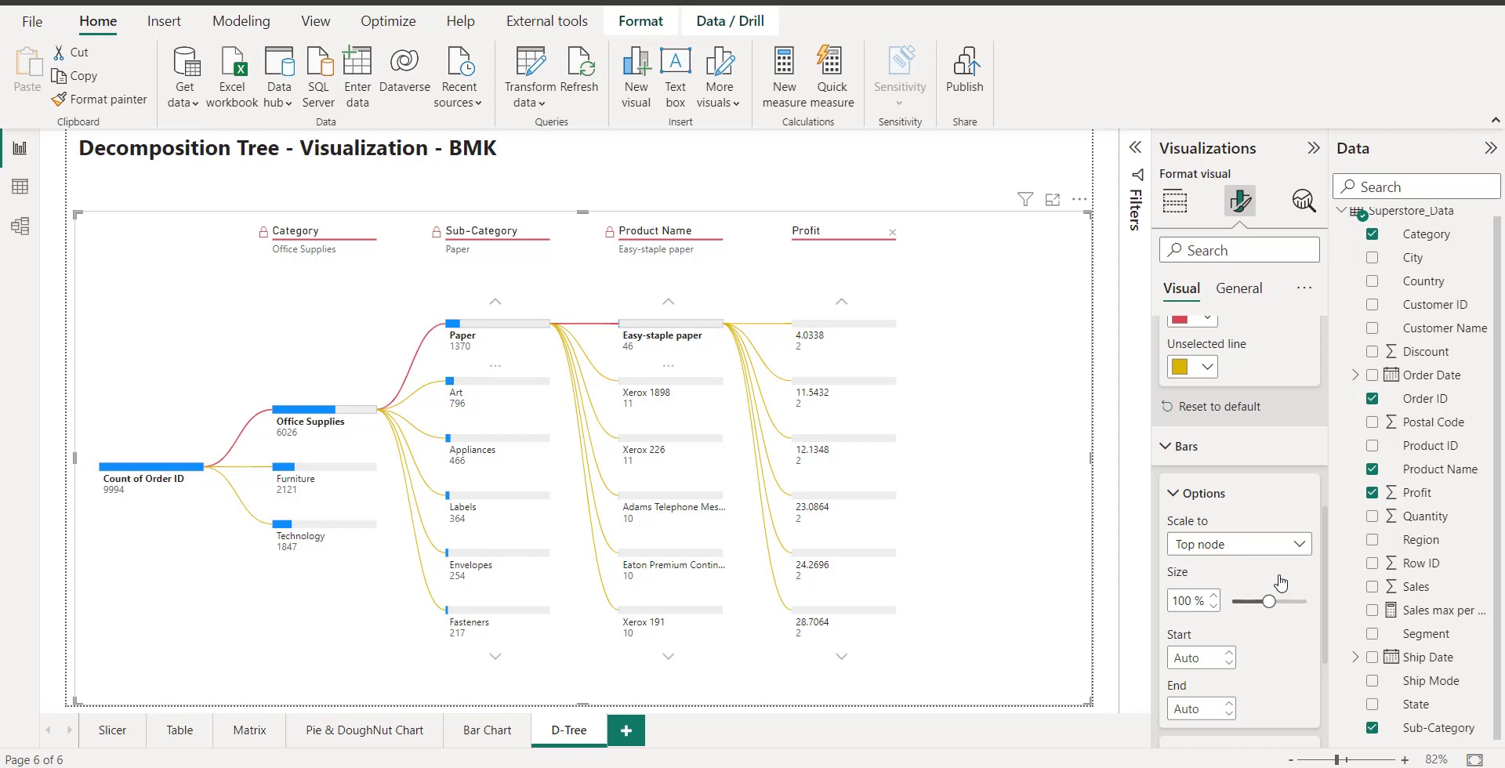
{"action": "left_click", "coordinate": [1298, 544]}
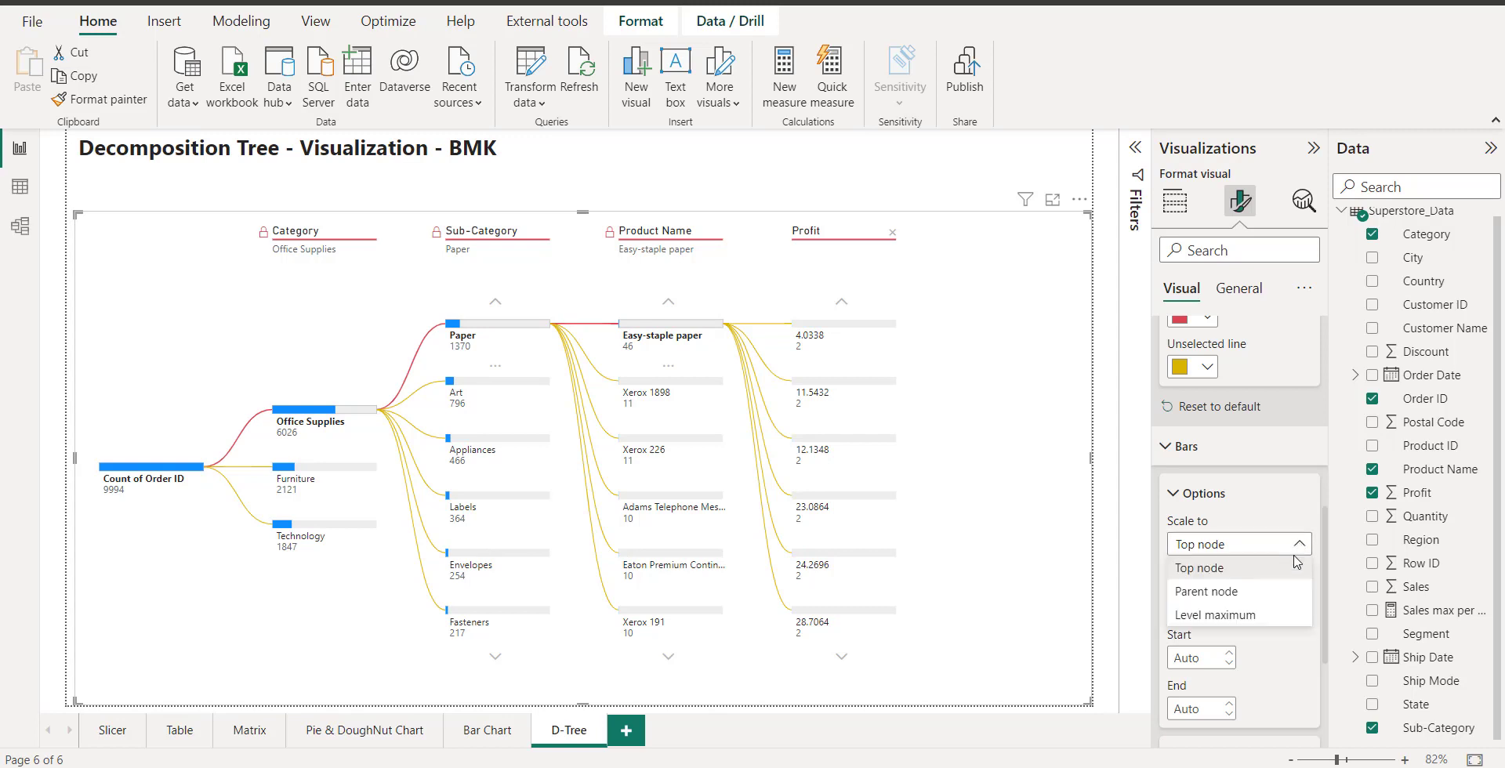
{"action": "left_click", "coordinate": [1283, 611]}
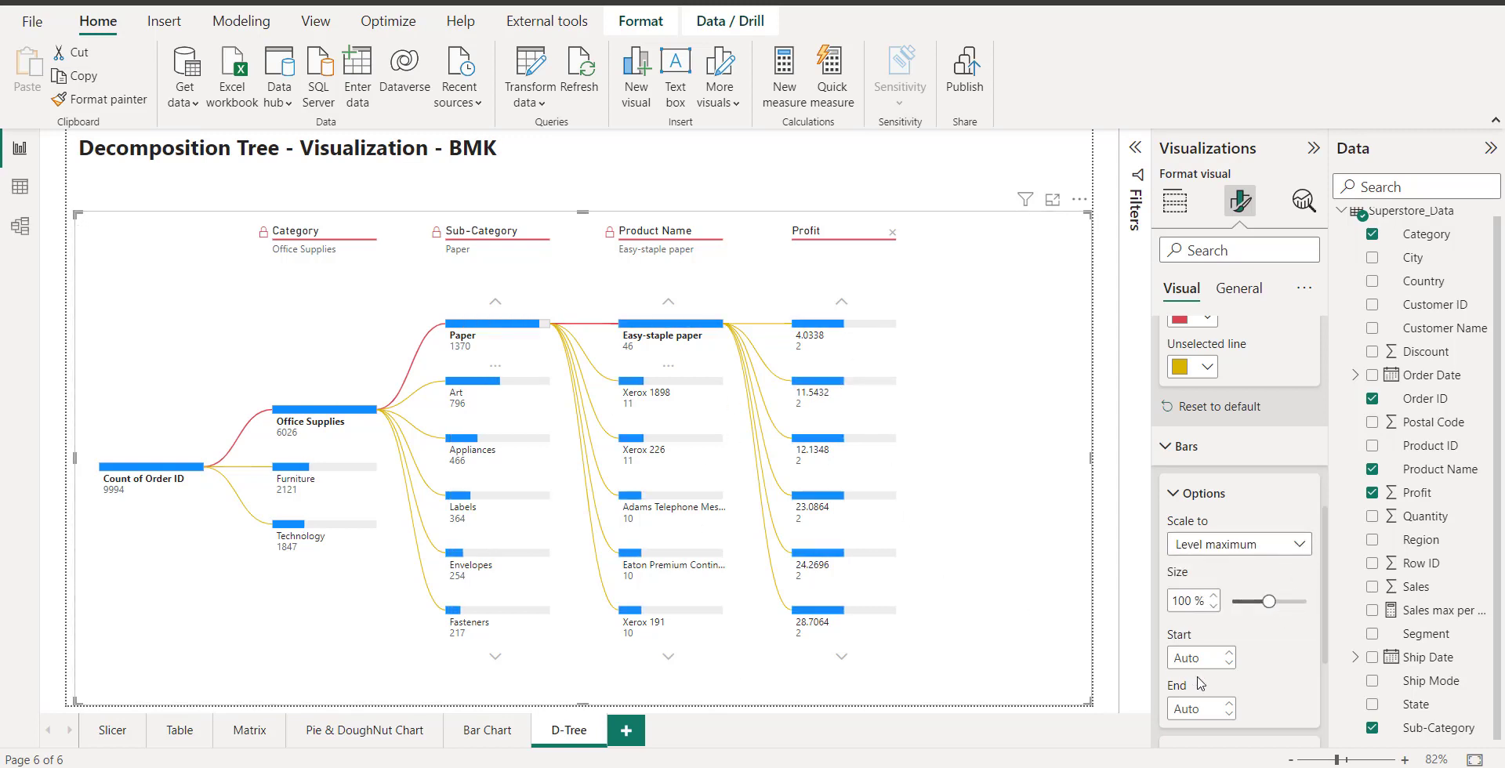
- Make the tree's category labels bold, trying red as their font colour and settling on black
{"action": "scroll", "coordinate": [1200, 684], "scroll_direction": "down", "scroll_amount": 3}
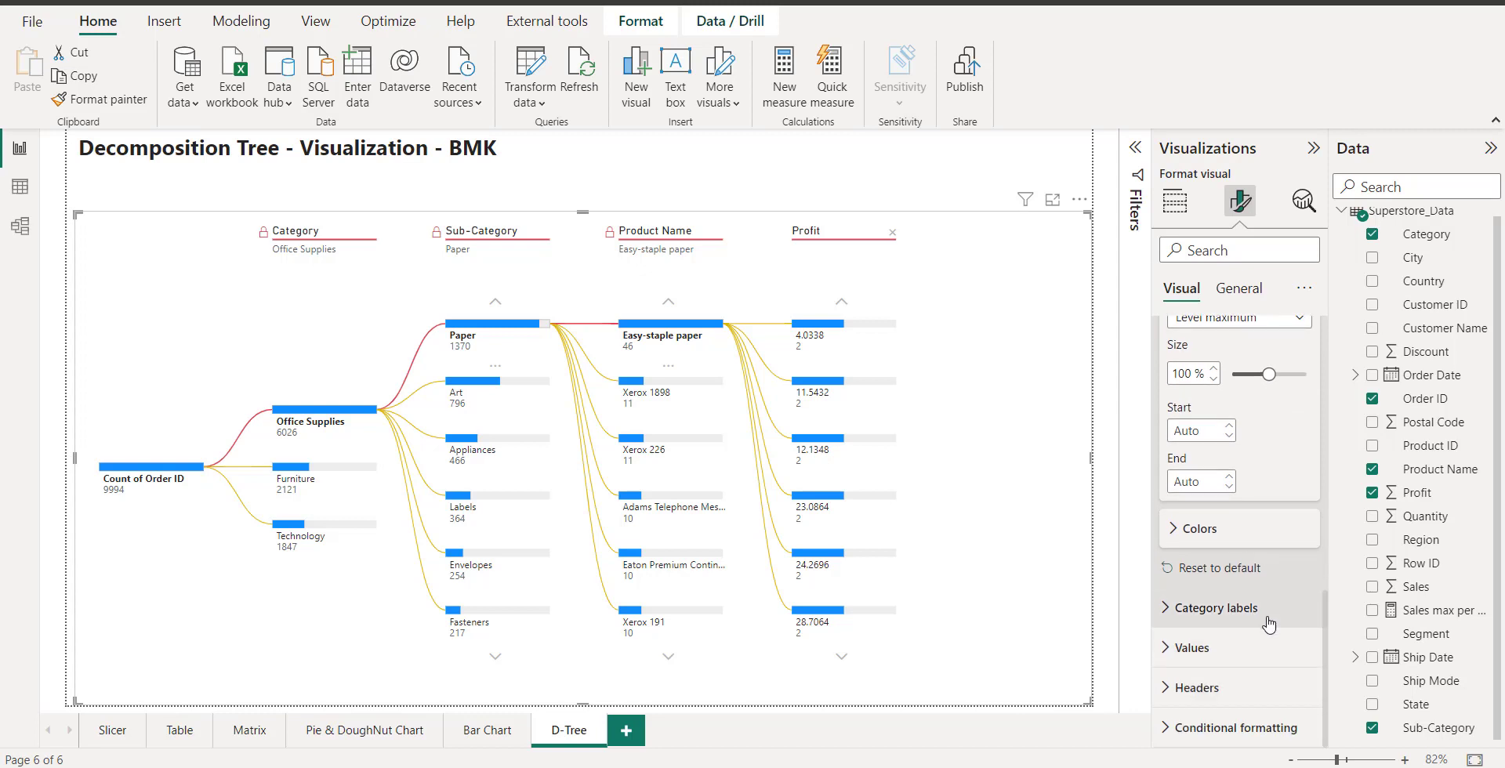
{"action": "left_click", "coordinate": [1166, 611]}
{"action": "scroll", "coordinate": [1192, 615], "scroll_direction": "down", "scroll_amount": 3}
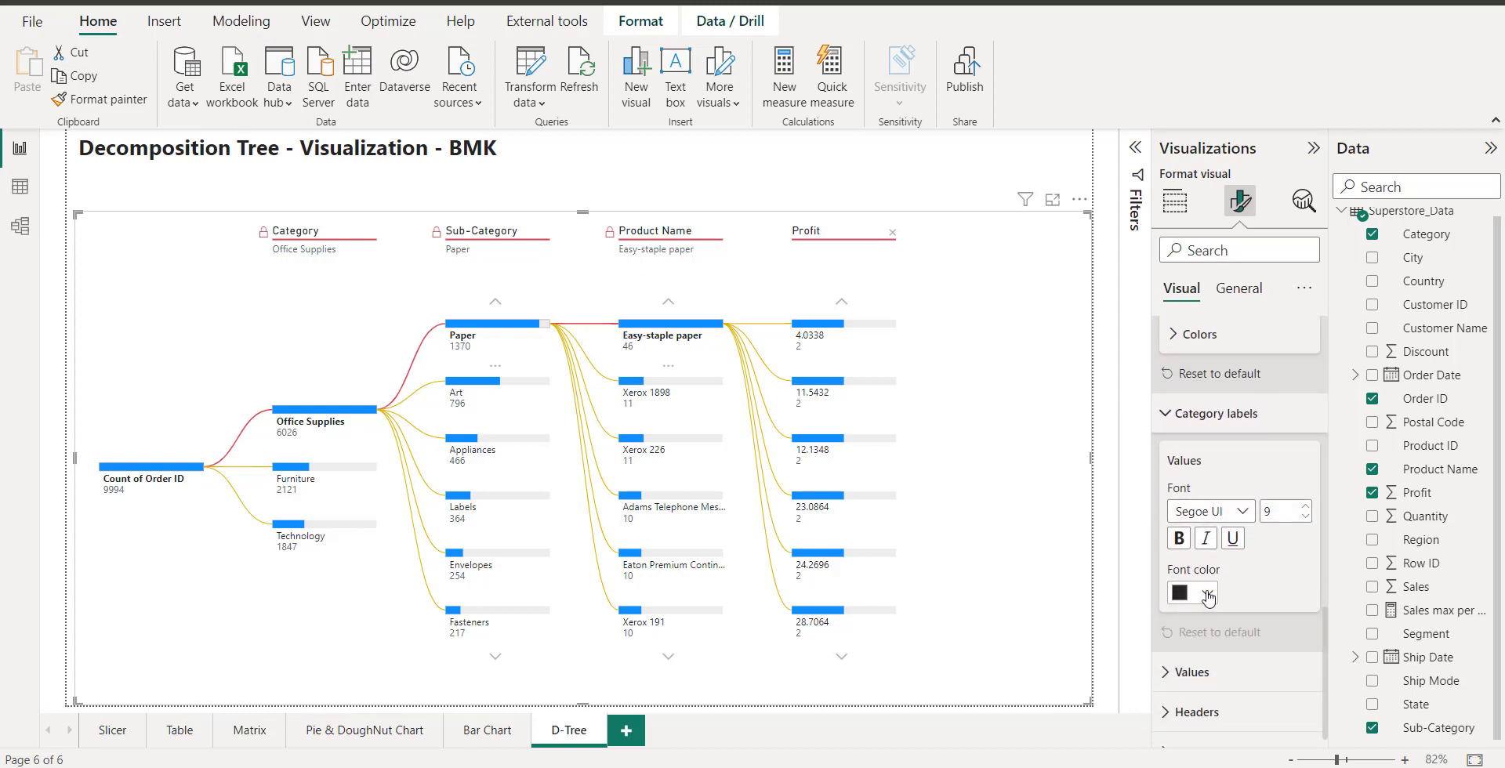
{"action": "left_click", "coordinate": [1208, 597]}
{"action": "left_click", "coordinate": [1193, 516]}
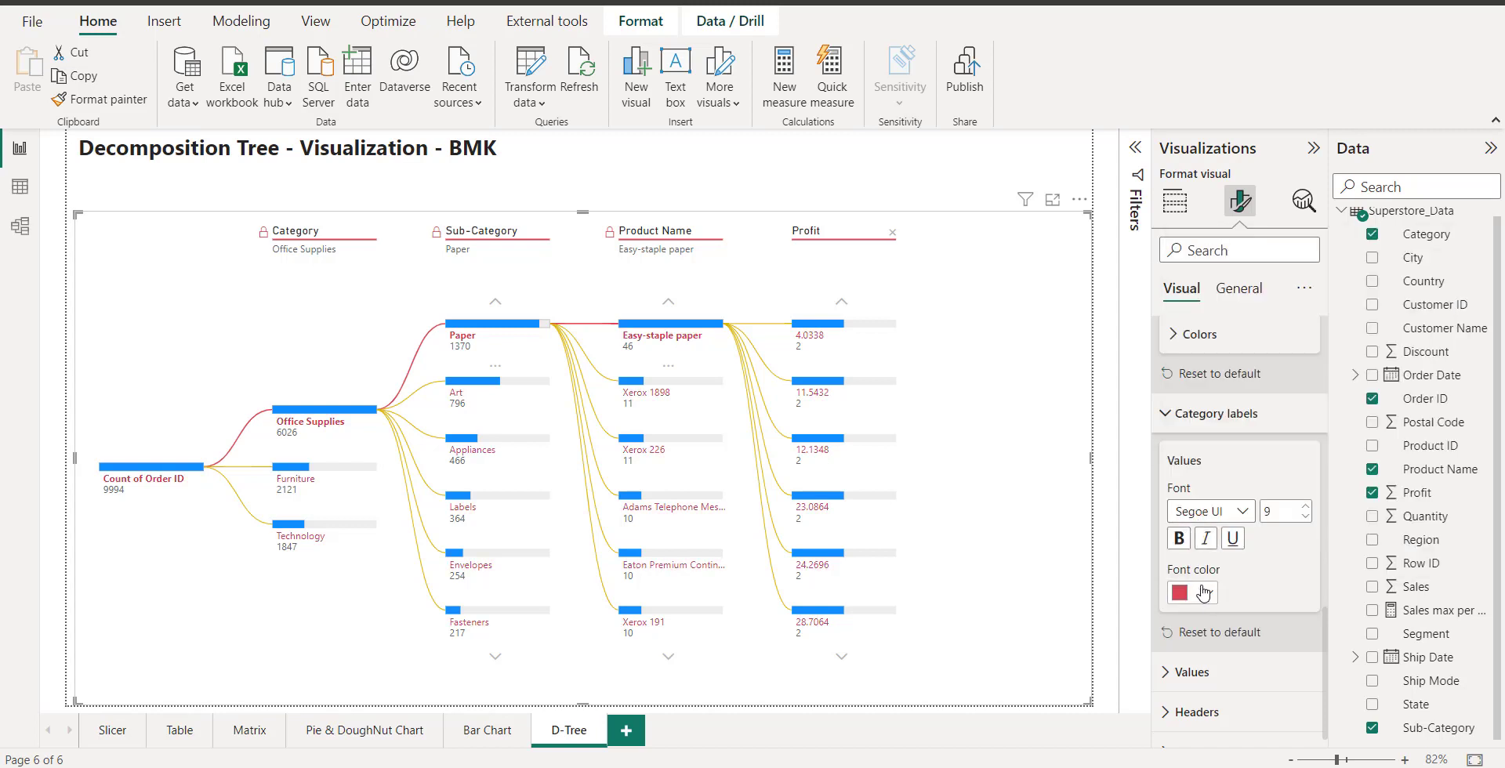
{"action": "left_click", "coordinate": [1178, 538]}
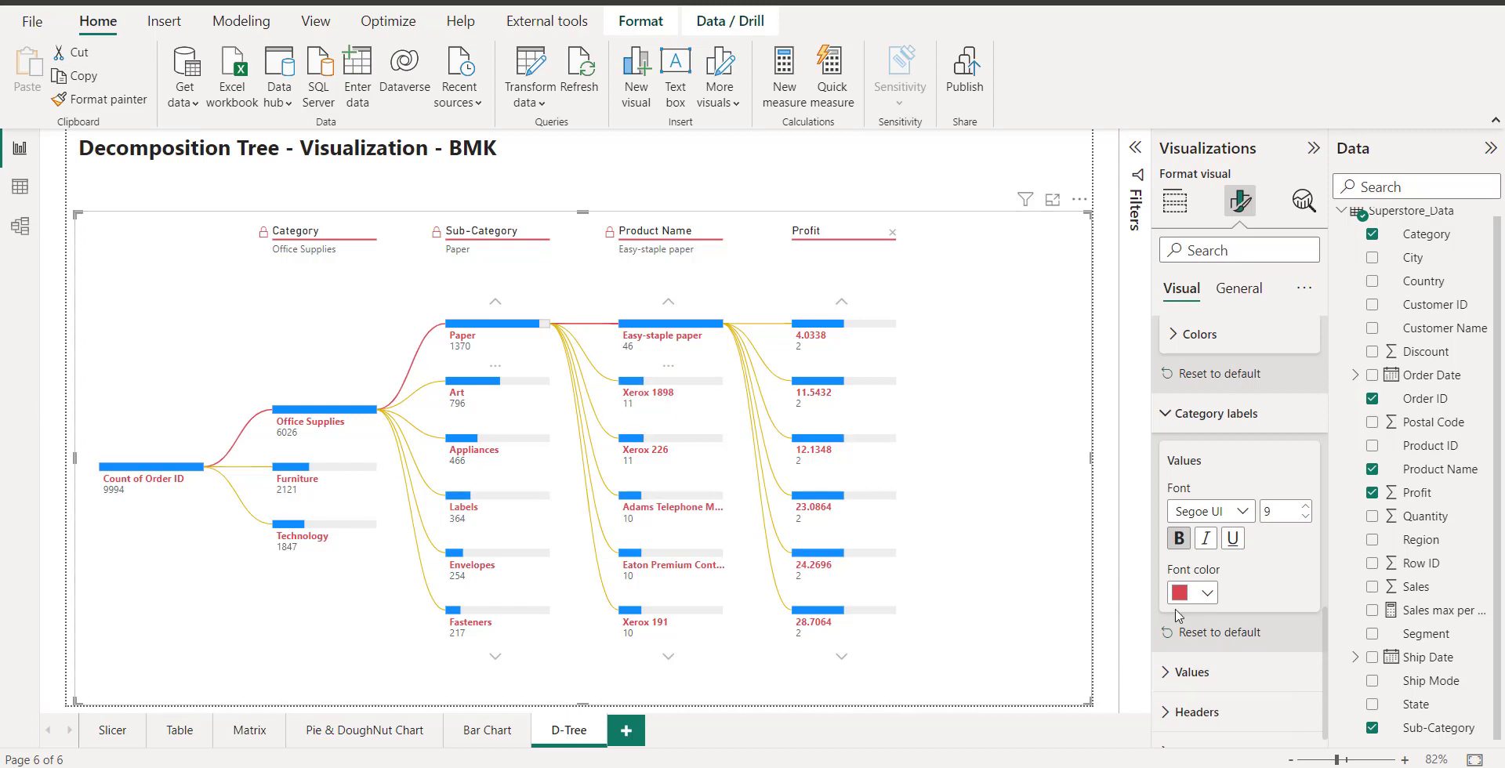
{"action": "left_click", "coordinate": [1206, 596]}
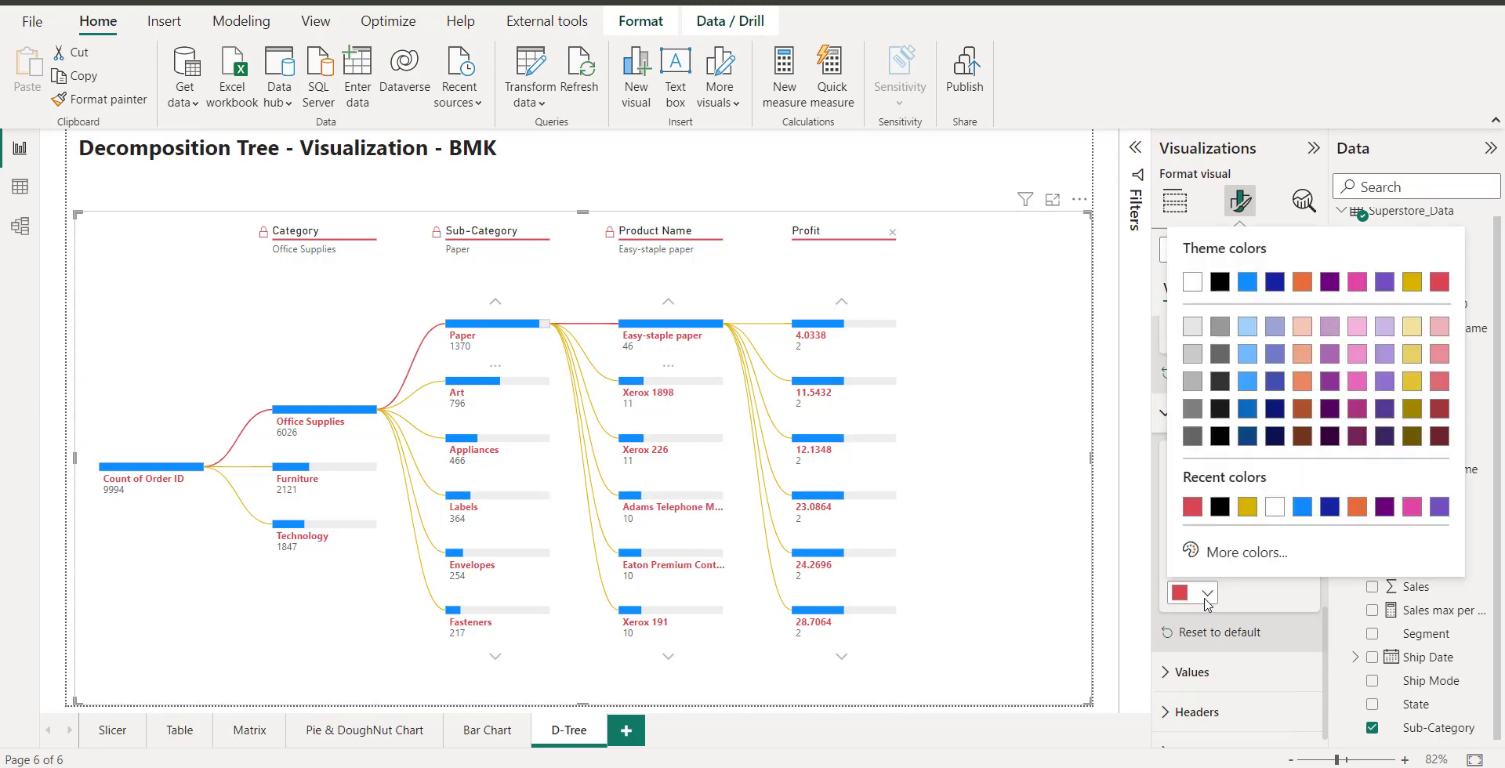
{"action": "left_click", "coordinate": [1221, 508]}
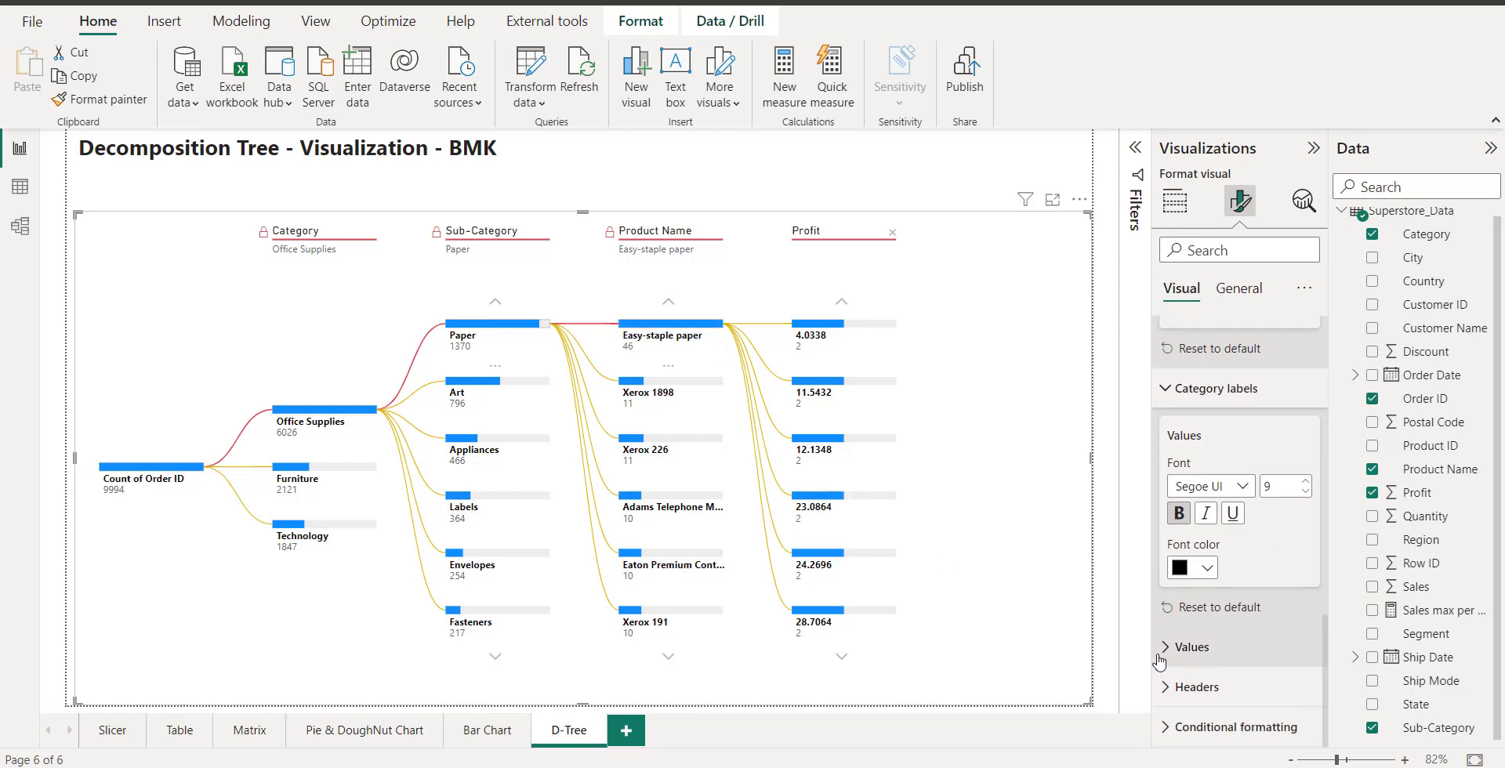
- Set the display units of the tree's values to None
{"action": "left_click", "coordinate": [1169, 652]}
{"action": "scroll", "coordinate": [1163, 662], "scroll_direction": "down", "scroll_amount": 3}
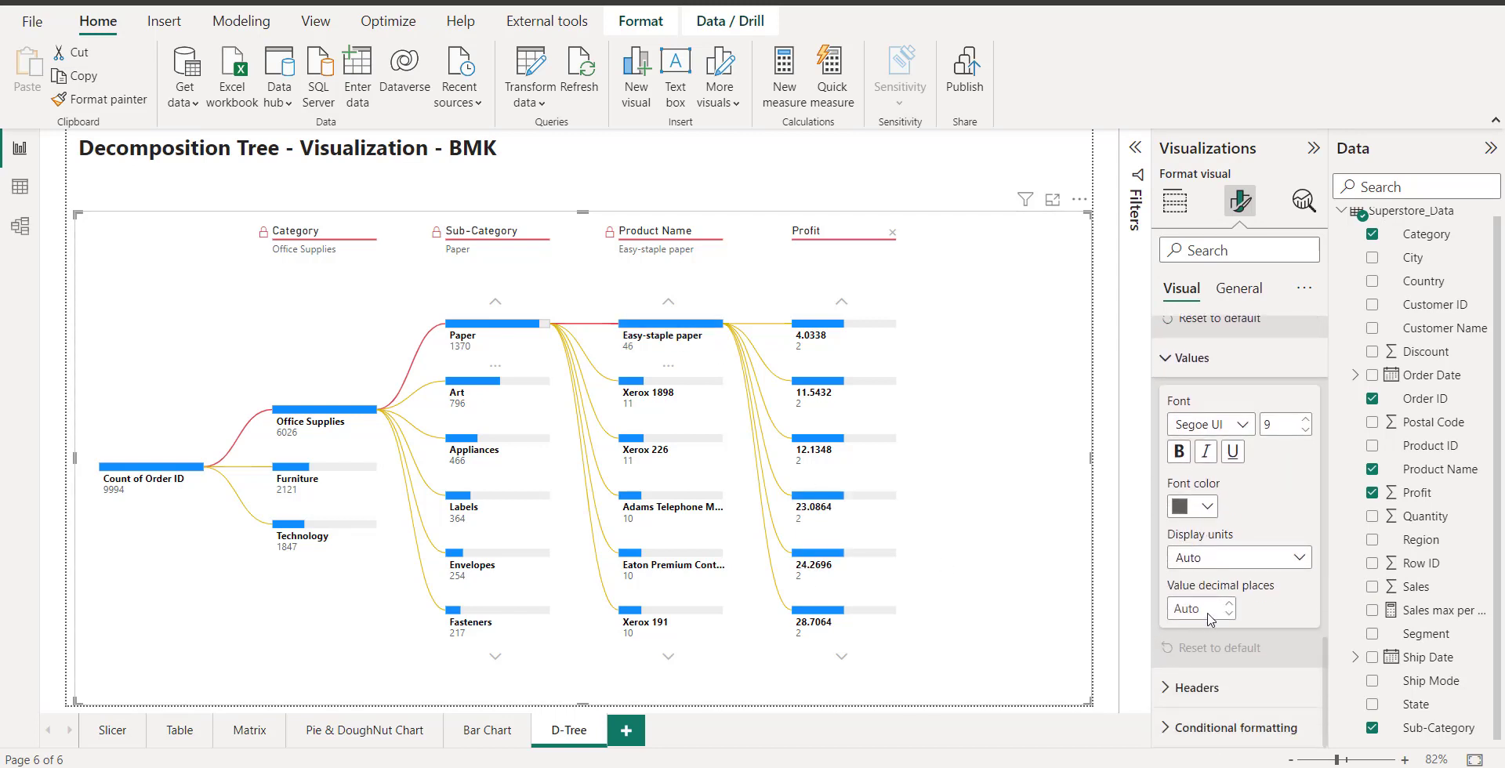
{"action": "left_click", "coordinate": [1301, 560]}
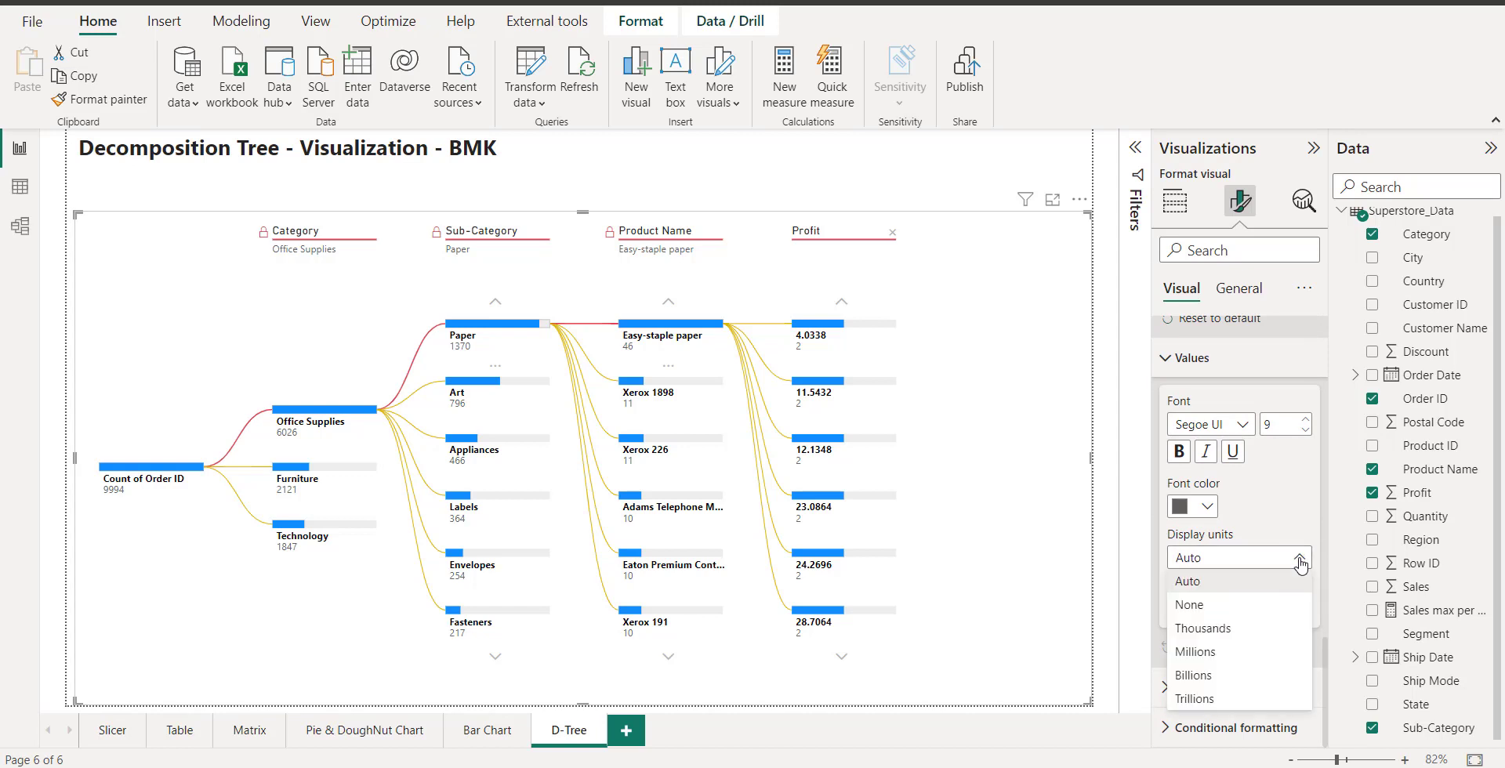
{"action": "left_click", "coordinate": [1290, 607]}
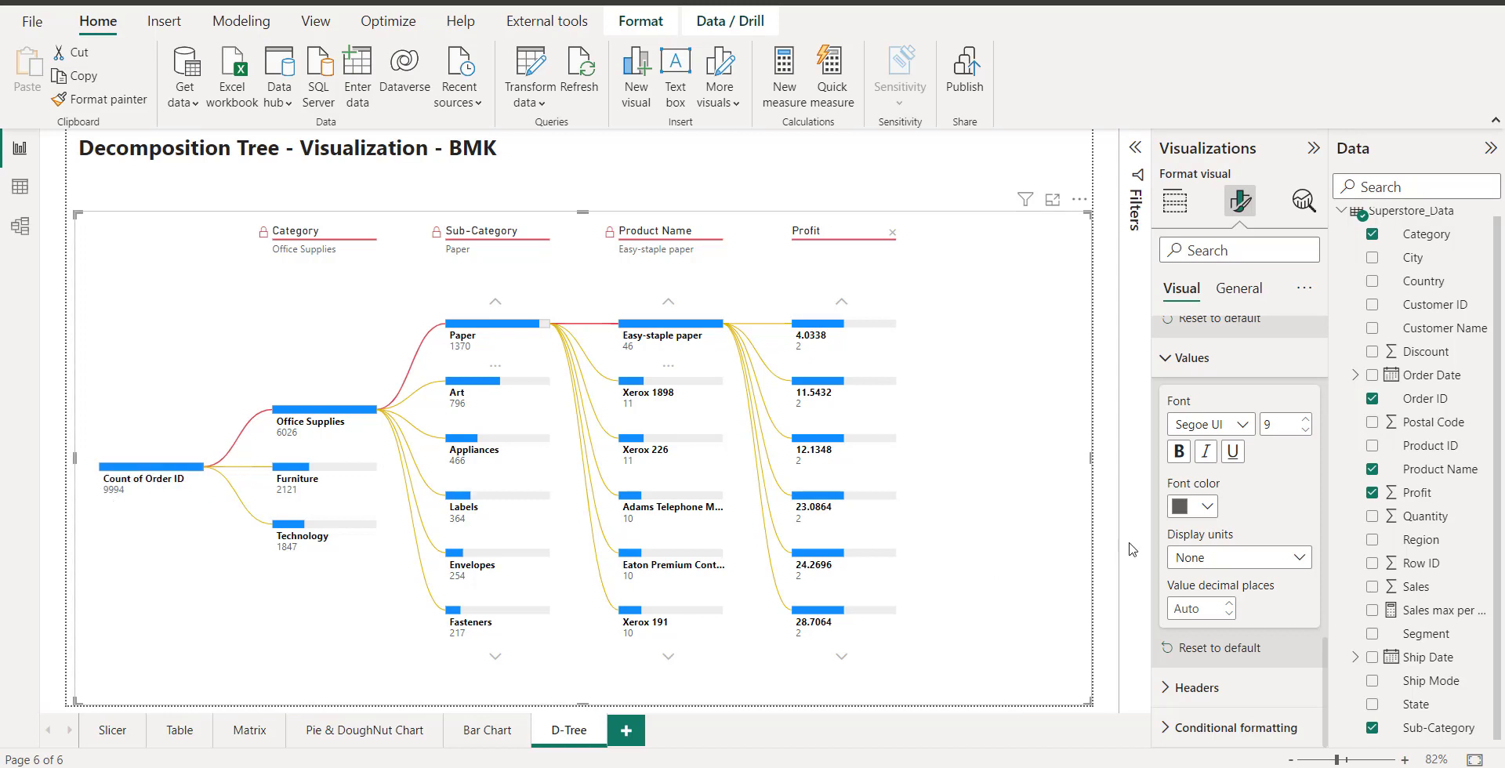
- Examine the tree's header formatting settings, including the title's available fonts and the subtitle options
{"action": "left_click", "coordinate": [1184, 687]}
{"action": "scroll", "coordinate": [1297, 663], "scroll_direction": "down", "scroll_amount": 3}
{"action": "scroll", "coordinate": [1297, 663], "scroll_direction": "down", "scroll_amount": 1}
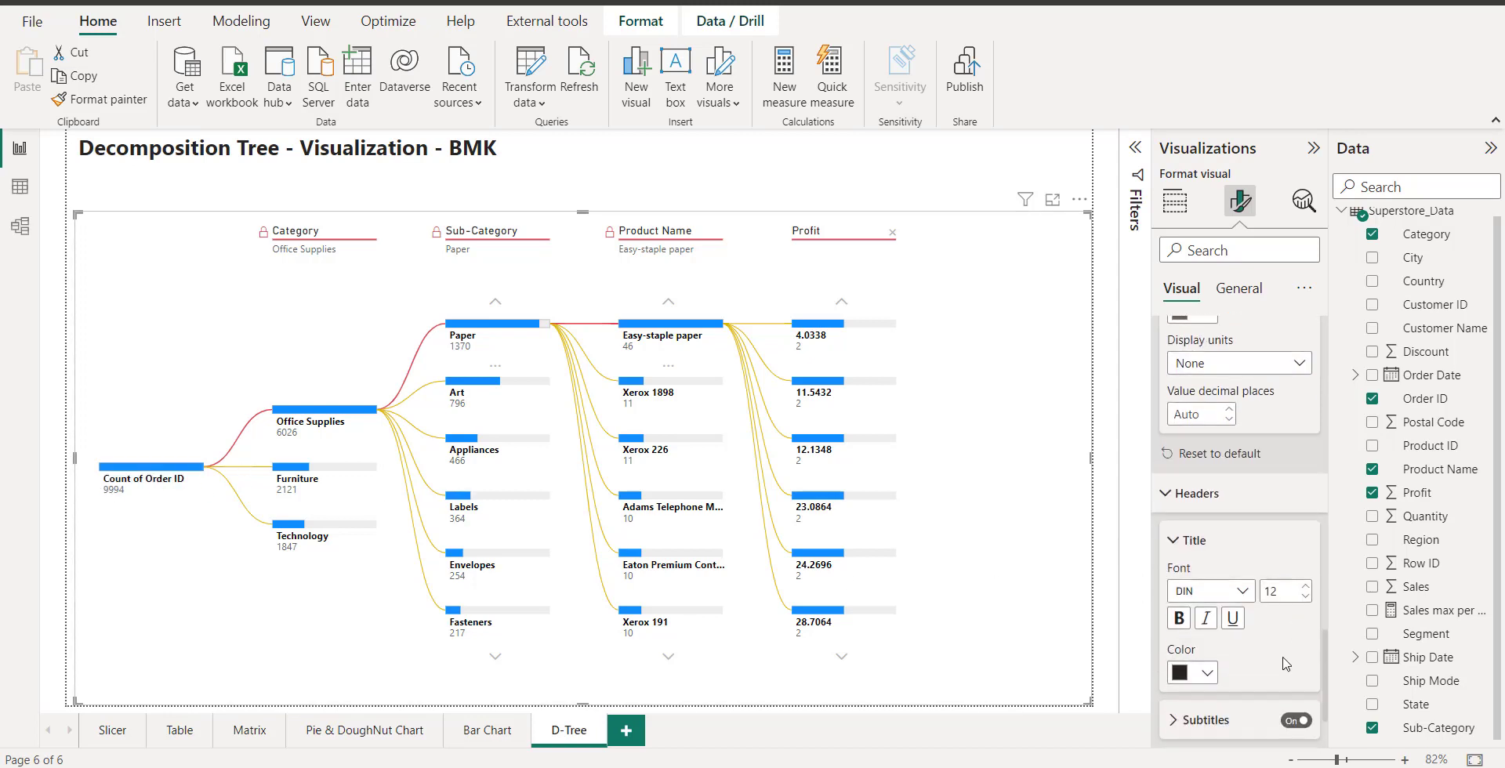
{"action": "left_click", "coordinate": [1216, 598]}
{"action": "left_click", "coordinate": [1216, 598]}
{"action": "left_click", "coordinate": [1219, 597]}
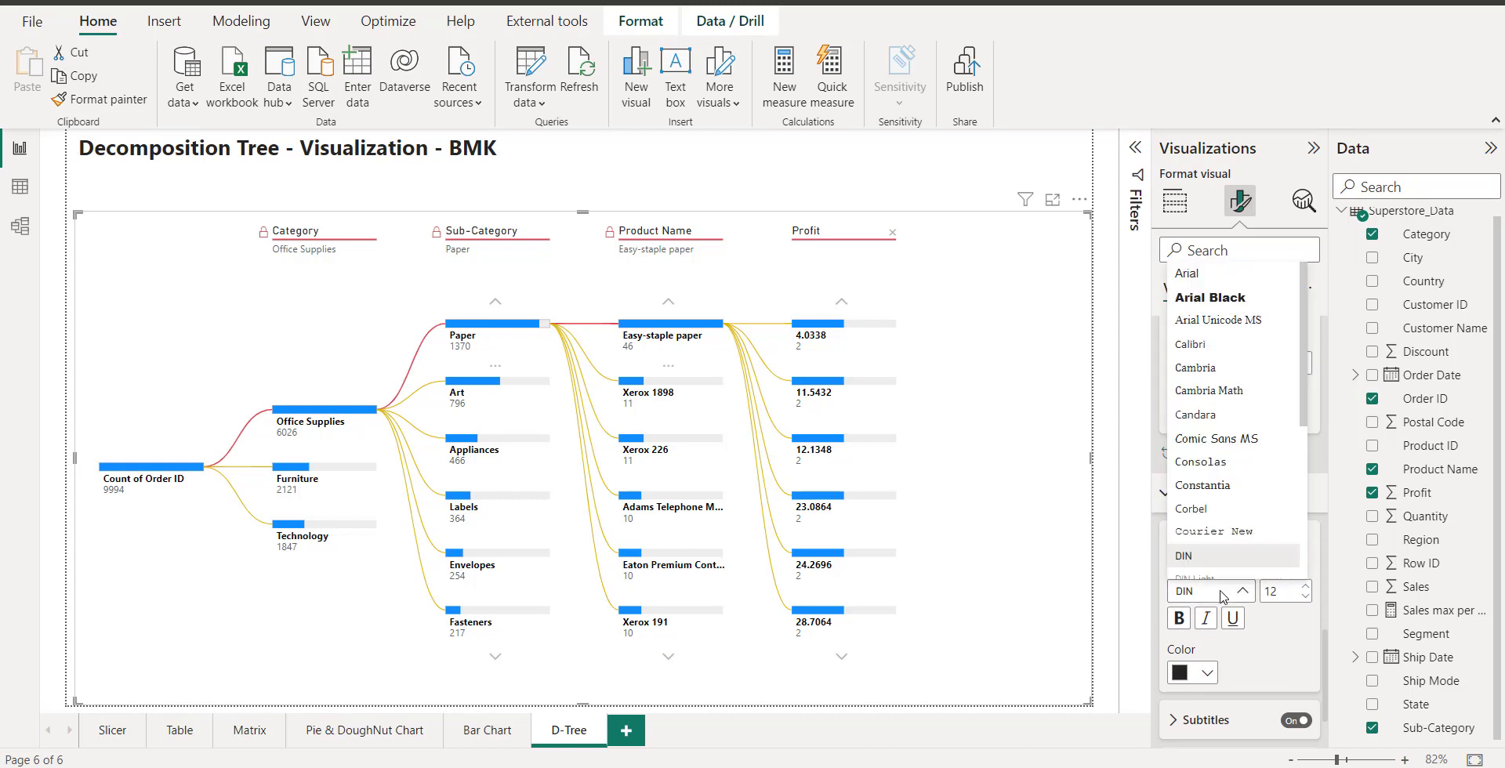
{"action": "left_click", "coordinate": [1228, 590]}
{"action": "scroll", "coordinate": [1228, 589], "scroll_direction": "down", "scroll_amount": 2}
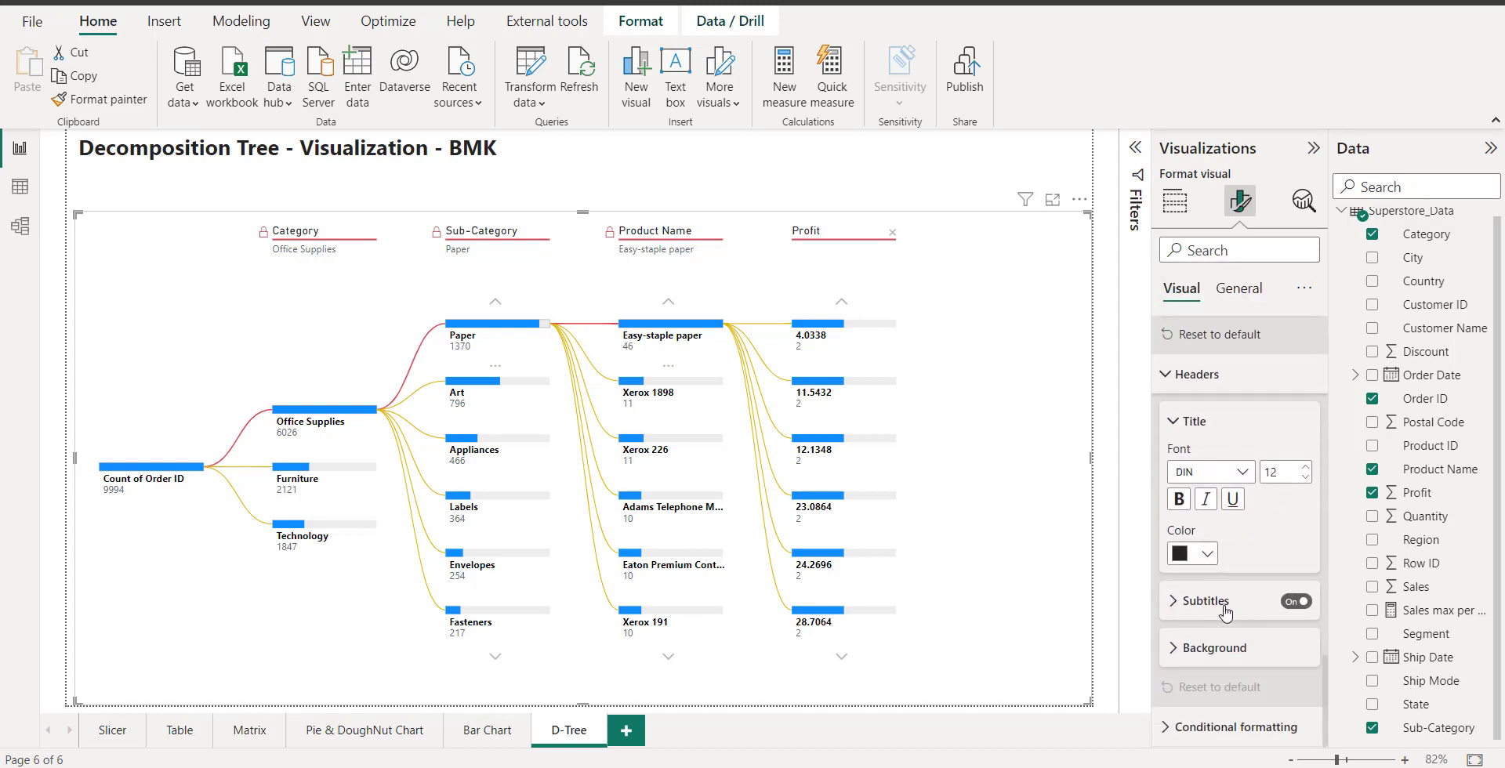
{"action": "left_click", "coordinate": [1174, 601]}
{"action": "scroll", "coordinate": [1207, 620], "scroll_direction": "down", "scroll_amount": 2}
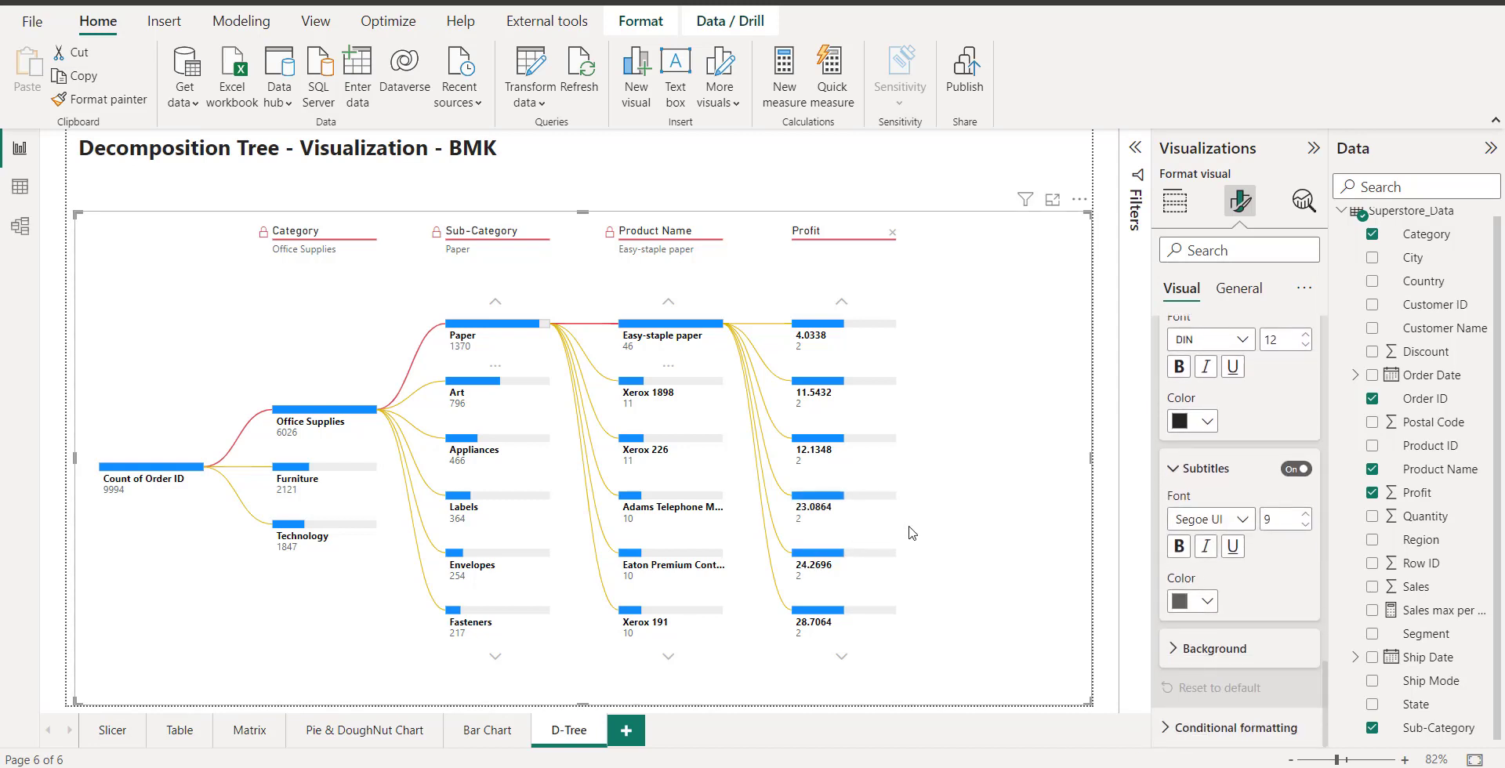
- Collapse the Visualizations and Data panes to give the report canvas more room
{"action": "left_click", "coordinate": [1309, 157]}
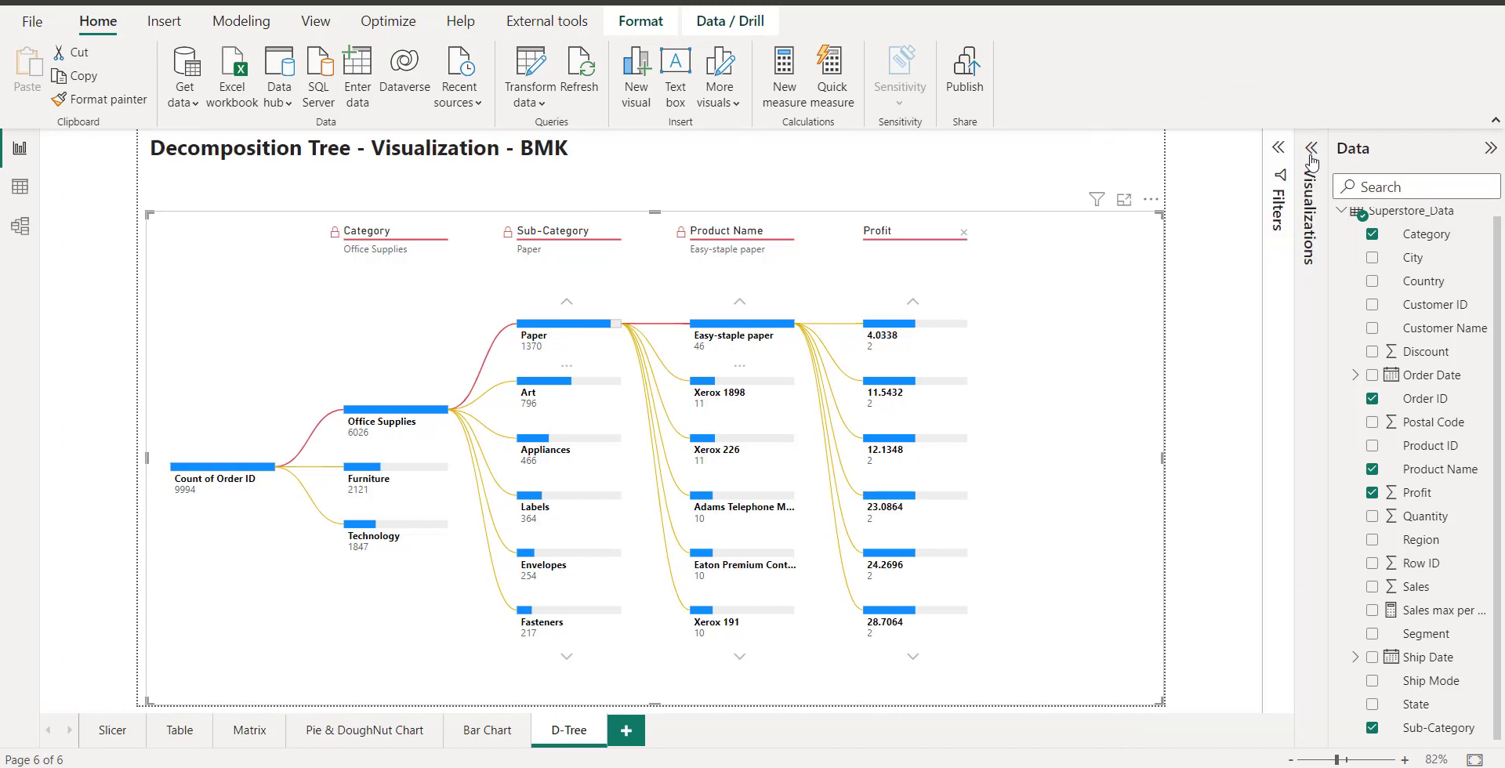
{"action": "left_click", "coordinate": [1490, 149]}
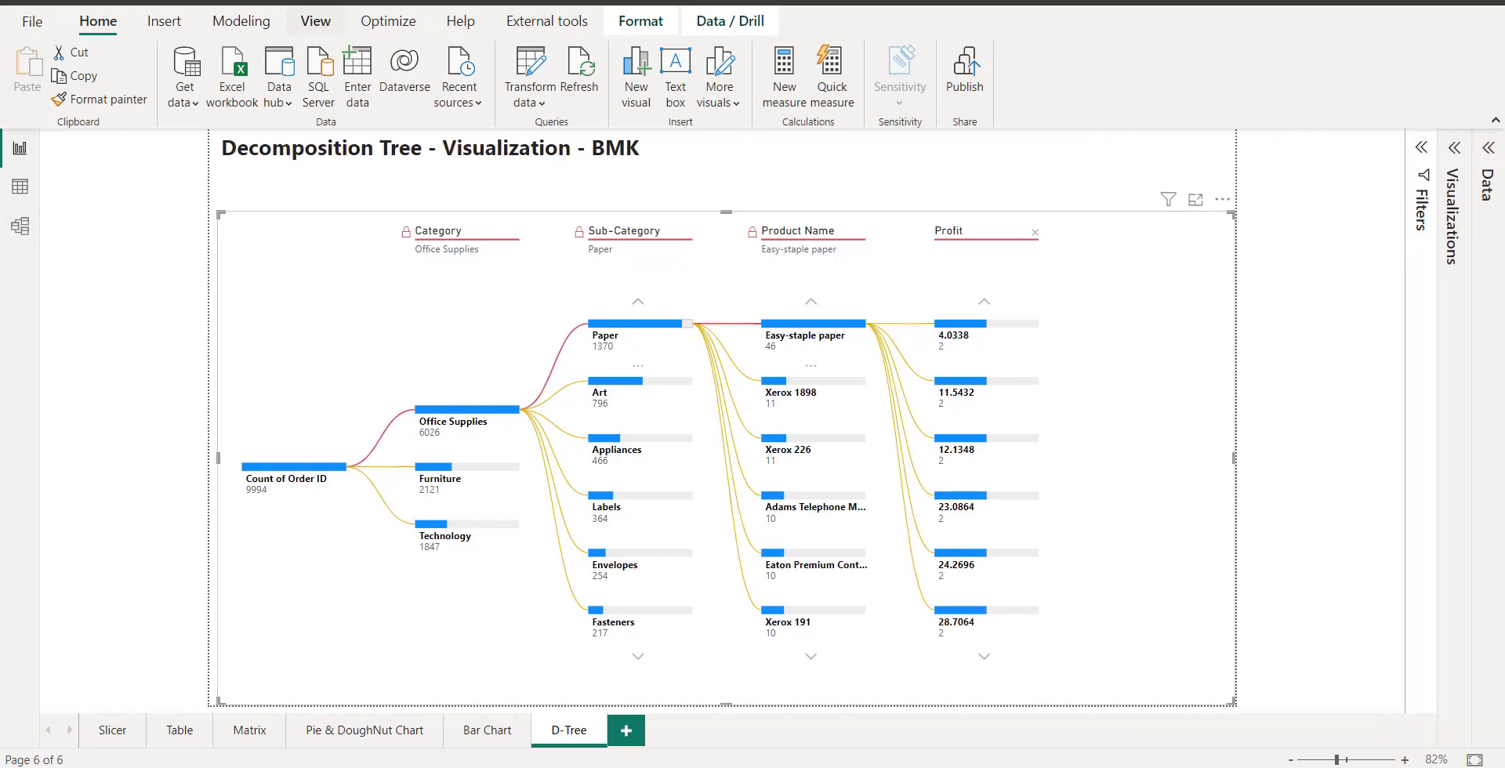